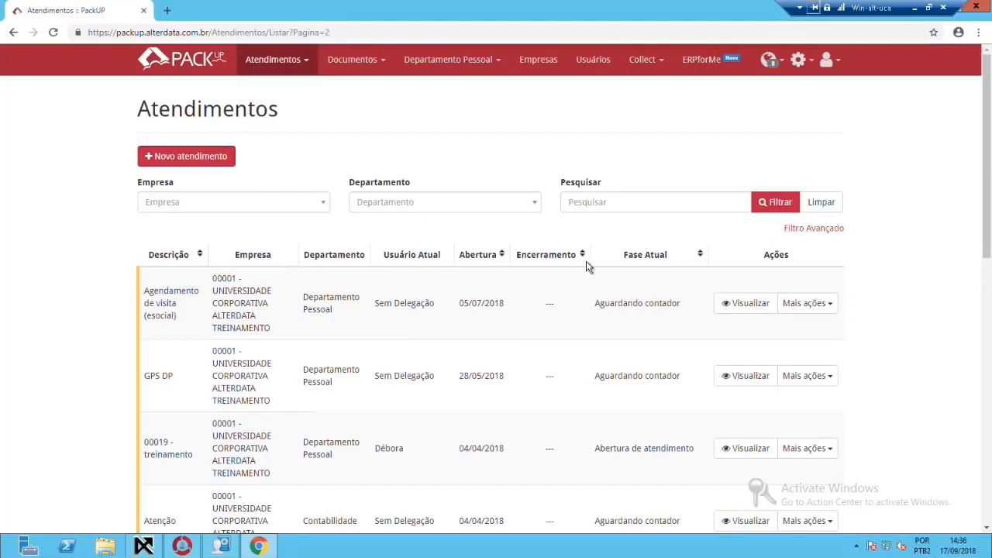
Review the list of service requests and the extra actions available for the "Agendamento de visita (esocial)" request
scroll(407, 295, down, 4)
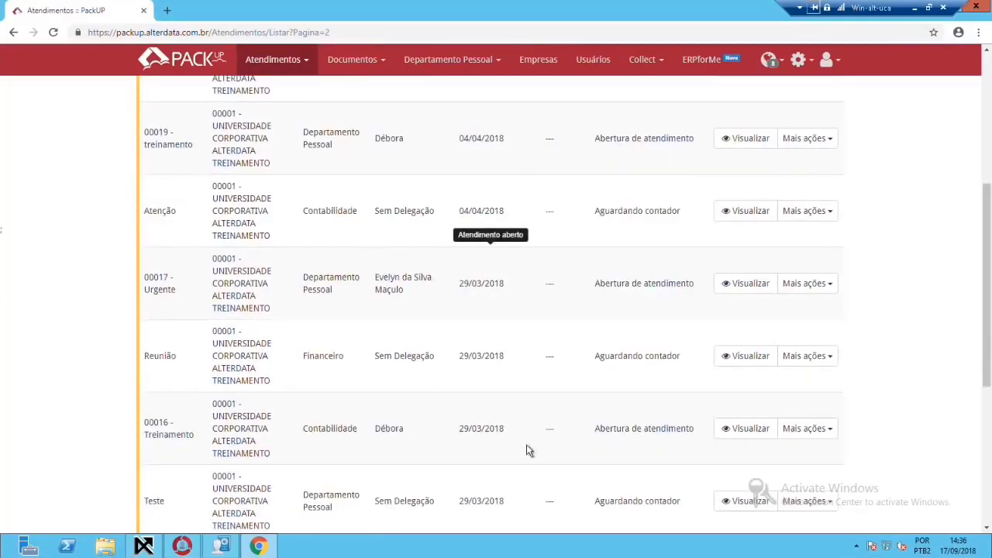
scroll(476, 430, up, 4)
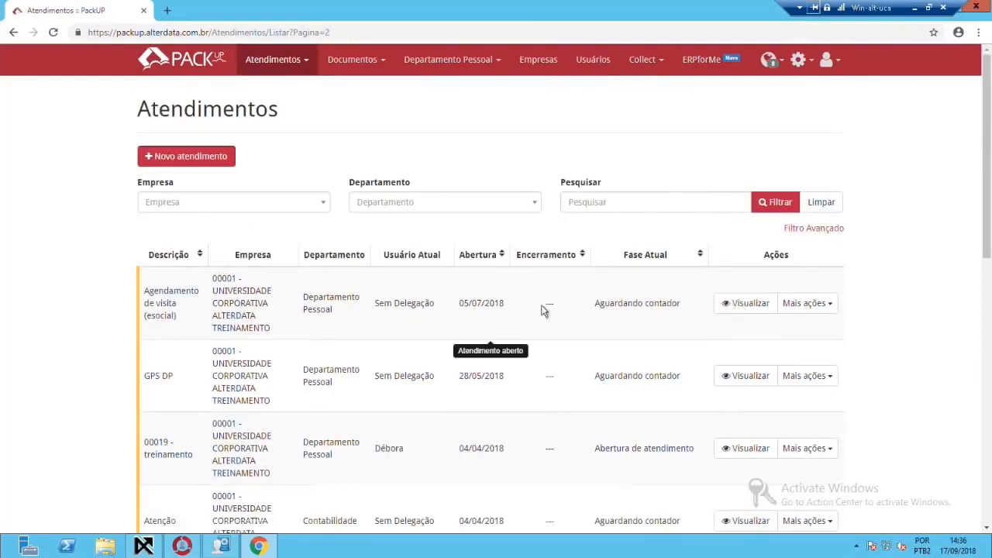
click(791, 303)
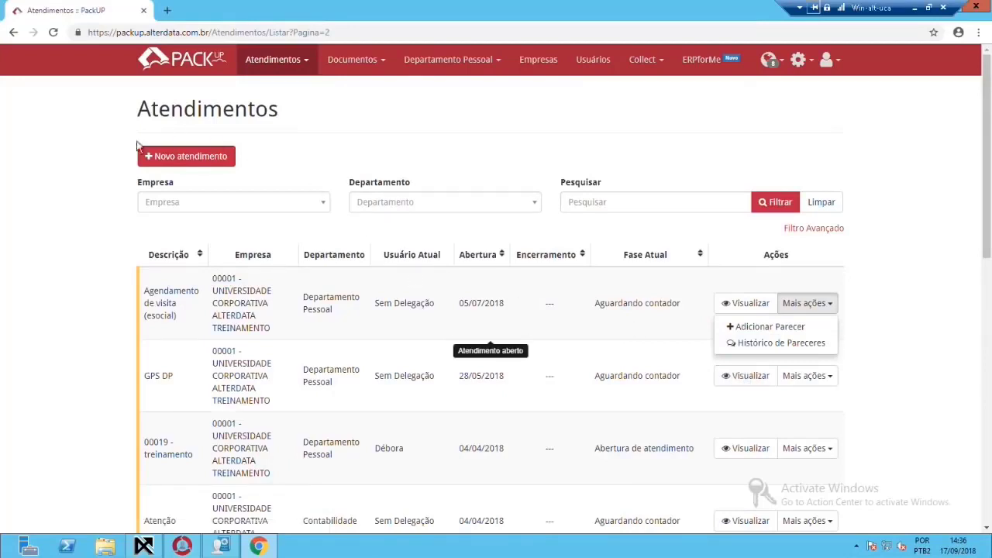
Start a new service request with the description "Geração de relatório." and copy that text
click(176, 155)
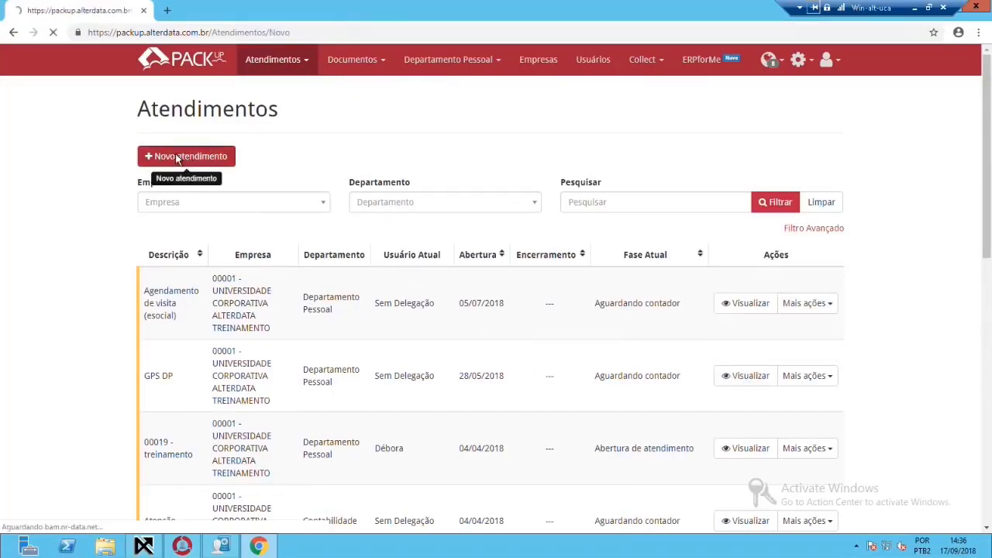
click(356, 156)
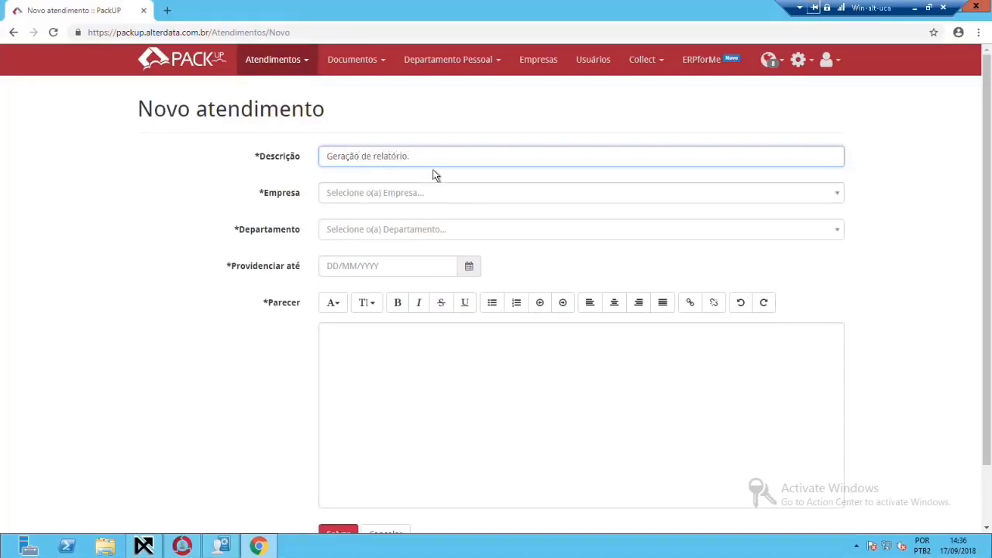
key(ctrl+a)
key(ctrl+c)
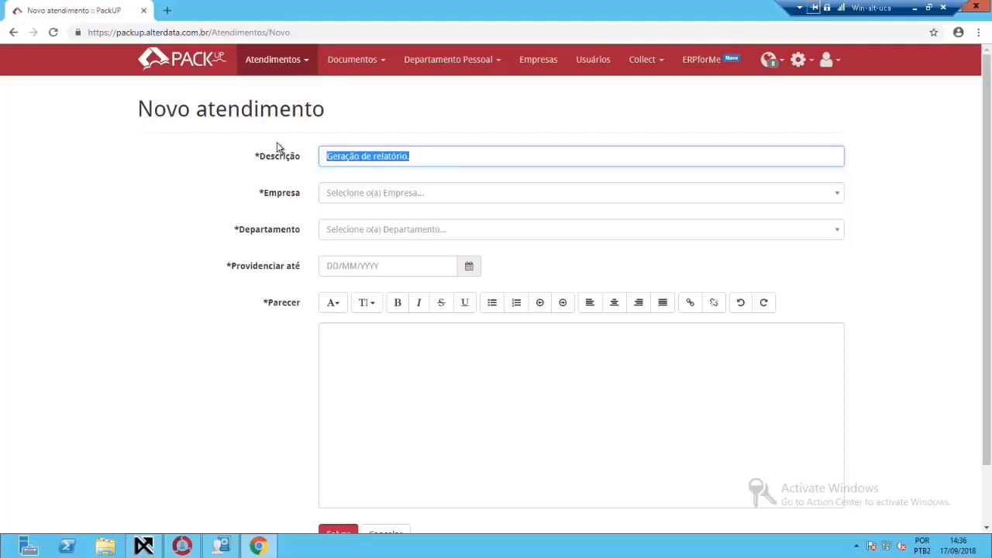
Assign the request to company 00001 - UNIVERSIDADE CORPORATIVA ALTERDATA TREINAMENTO and department Contabilidade, with the deadline 28/09/2018
click(366, 193)
click(364, 250)
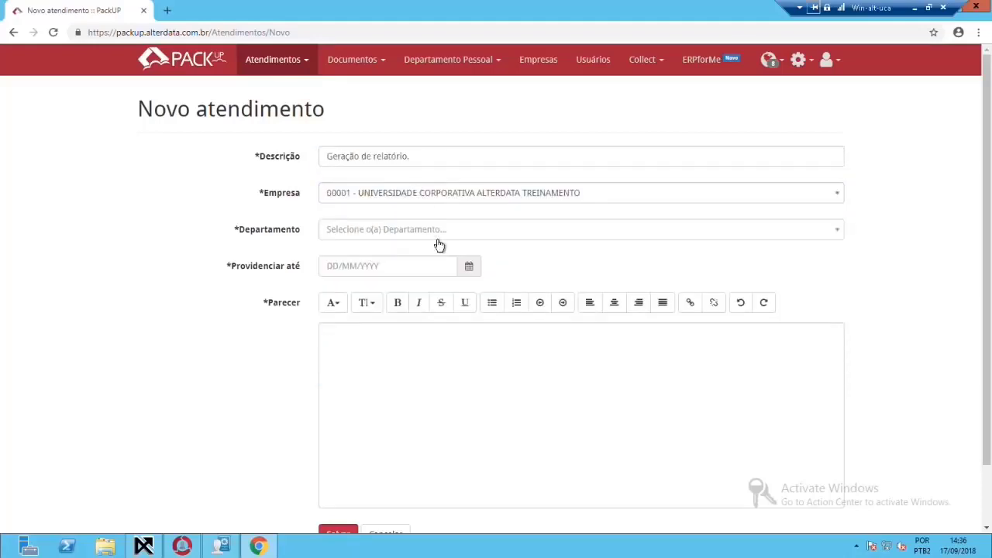
click(386, 234)
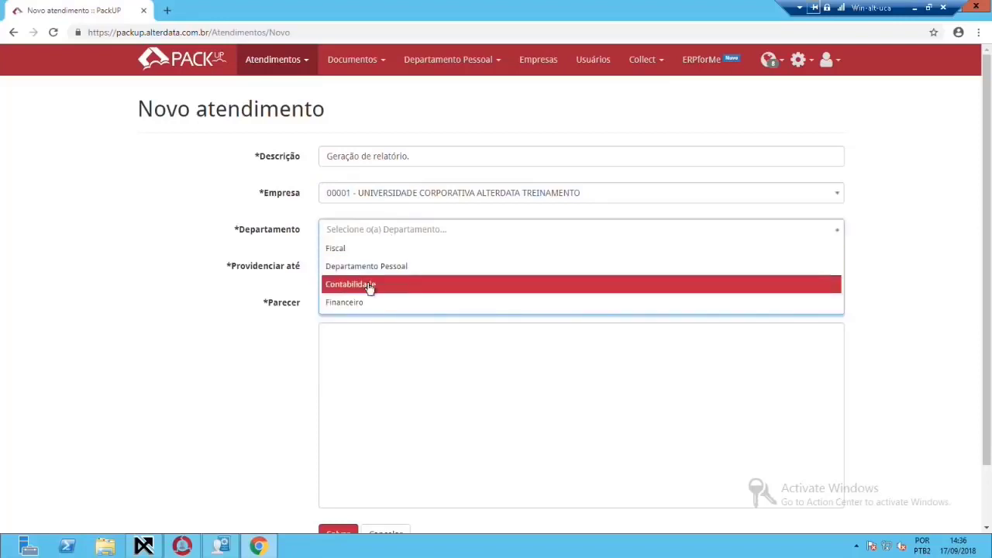
click(367, 284)
click(416, 260)
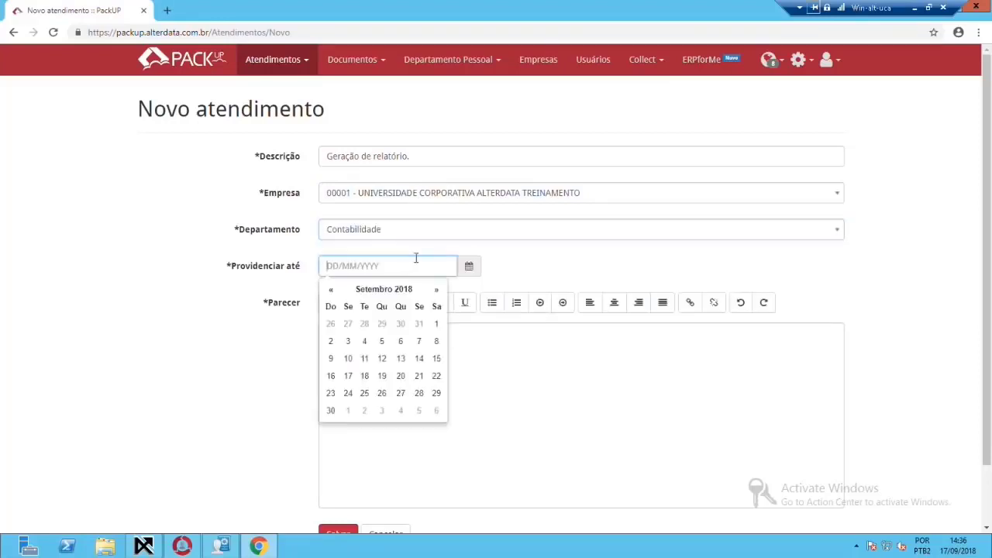
click(419, 393)
Enter "Geração de relatório Balancete." as the request's Parecer and save the request
click(435, 383)
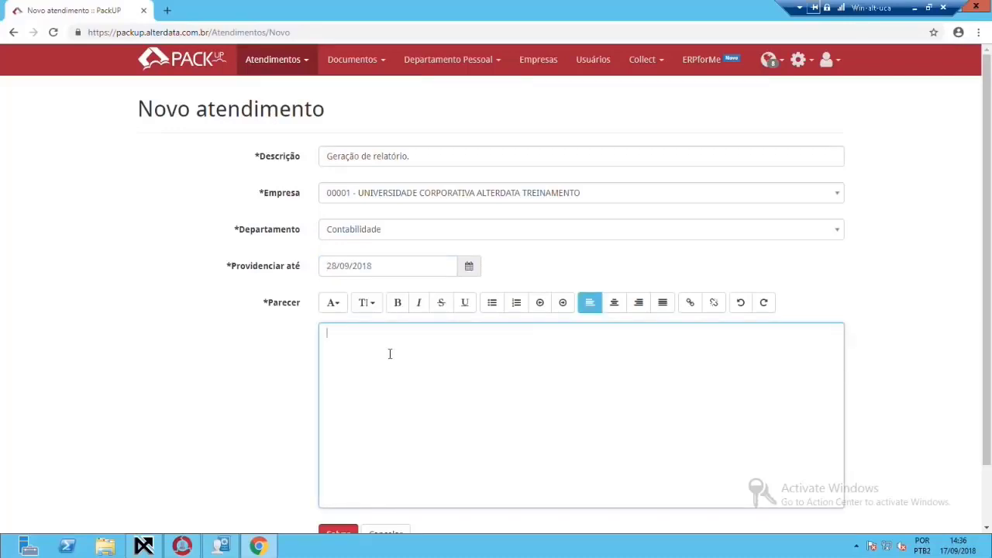
key(ctrl+v)
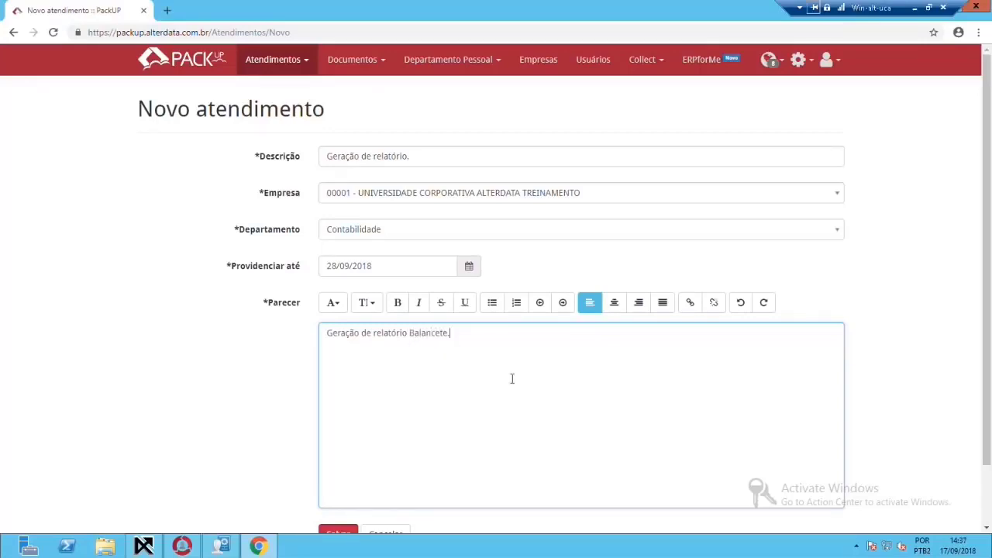
scroll(511, 378, down, 1)
click(341, 475)
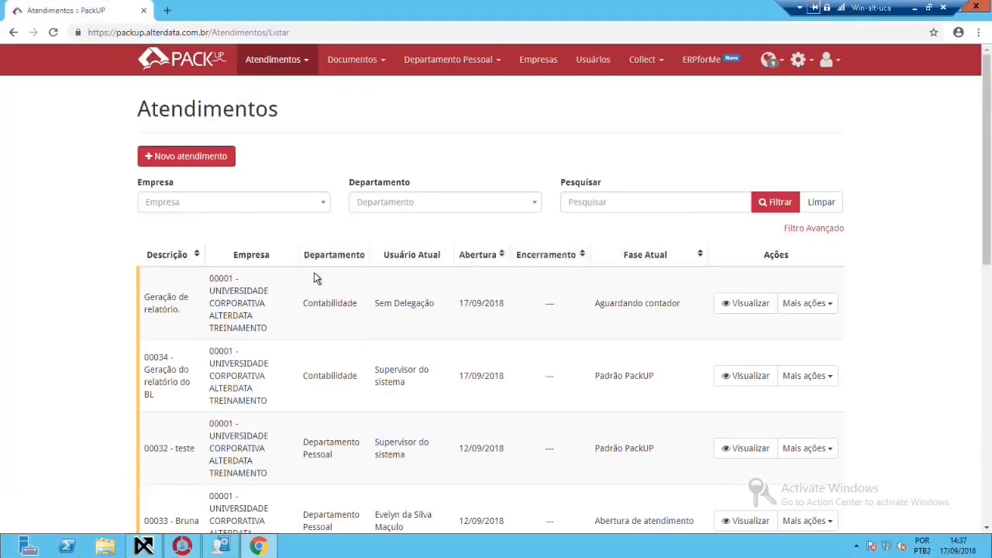
Check the current phase of the new "Geração de relatório." request in the list
drag(597, 305, 679, 305)
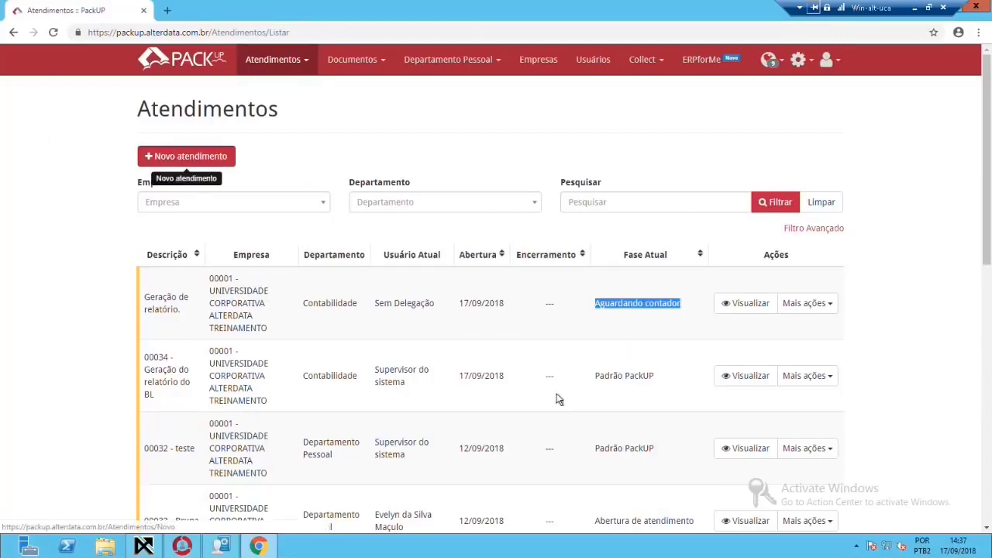
drag(596, 303, 673, 303)
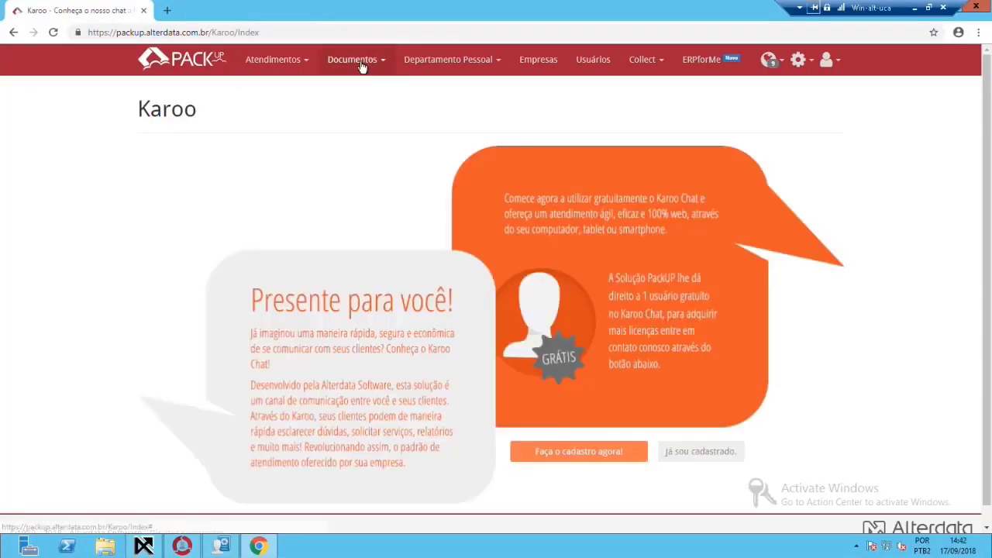
Start a new document in Documentos Gerais and look over the fields of its form
click(349, 60)
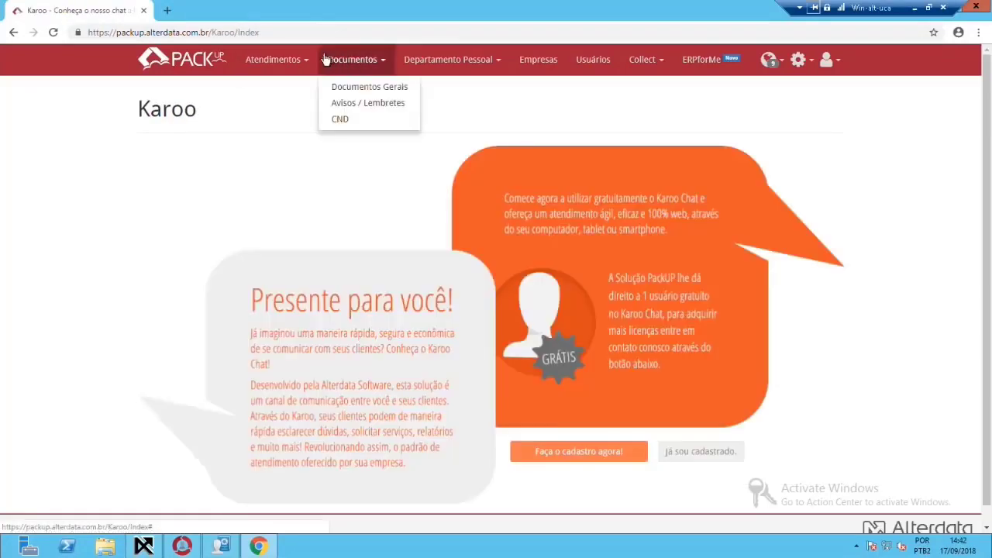
click(361, 91)
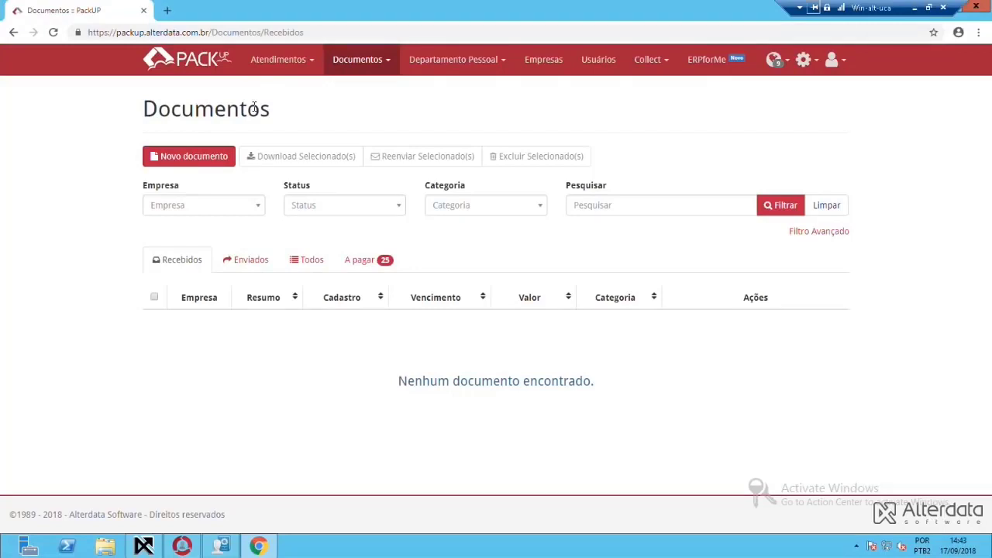
click(182, 155)
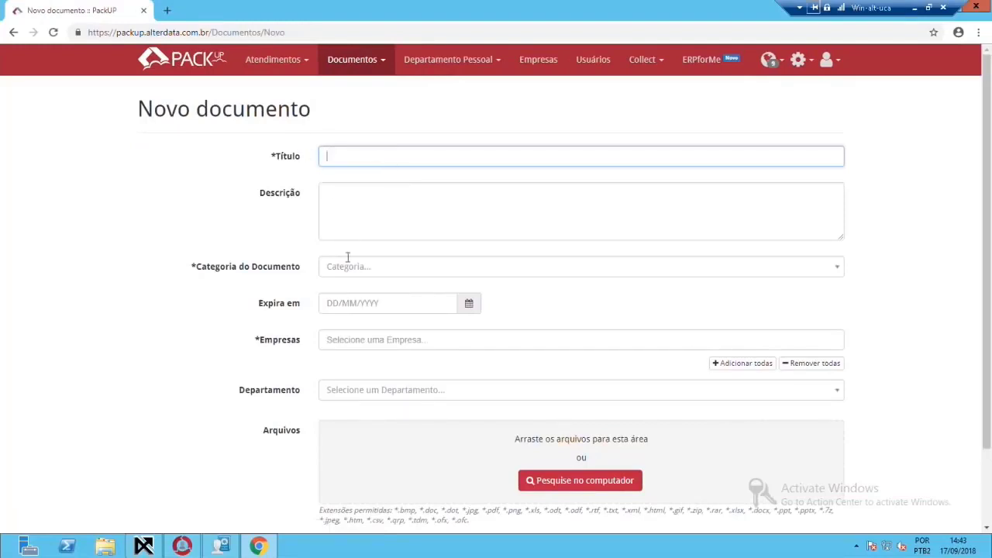
scroll(383, 320, down, 2)
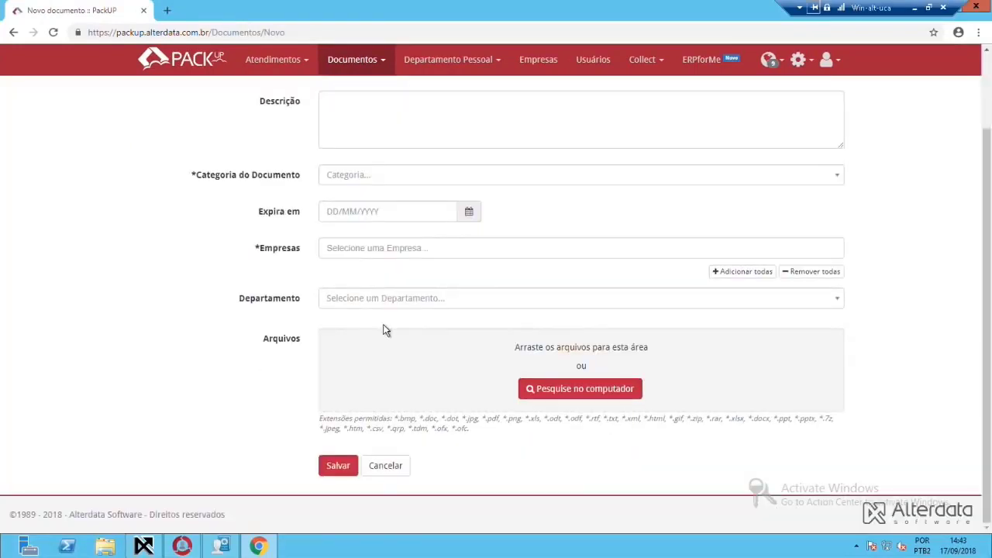
scroll(383, 330, up, 2)
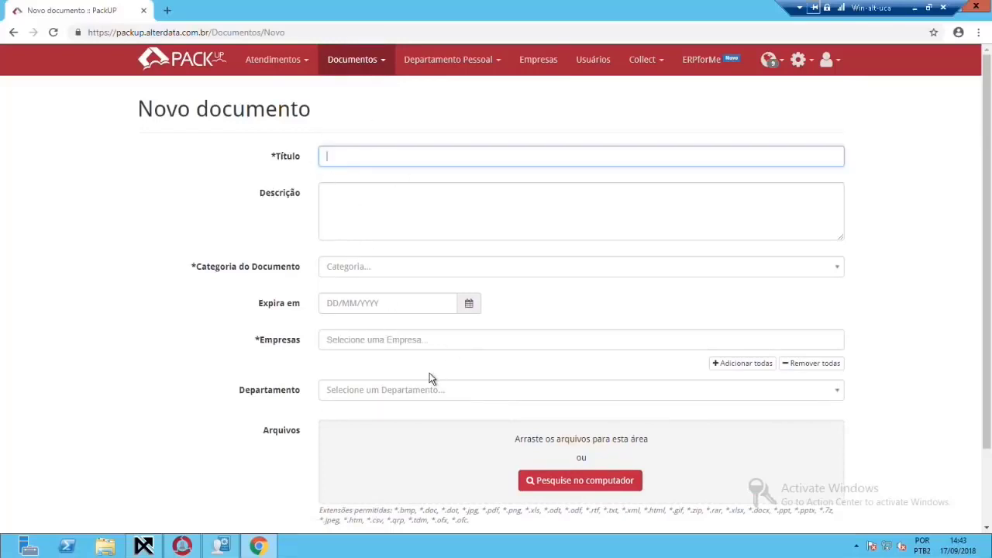
scroll(432, 377, down, 2)
scroll(432, 377, up, 2)
Fill in both the document's title and description with the copied text "Geração de relatório."
key(ctrl+v)
click(368, 199)
key(ctrl+v)
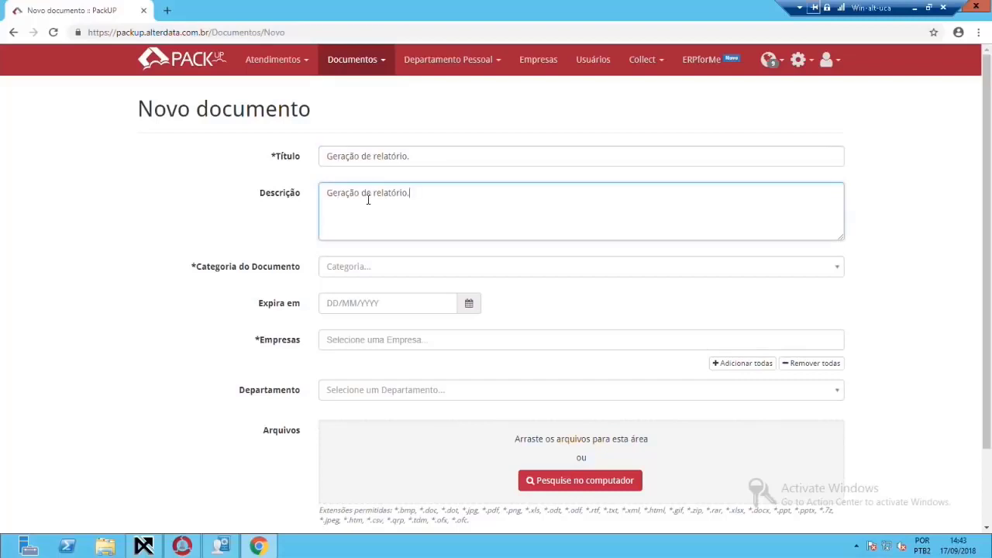
Try the document categories Cobranças, Livros Fiscais/Contábeis and Departamento Pessoal to compare the fields each one offers
click(351, 273)
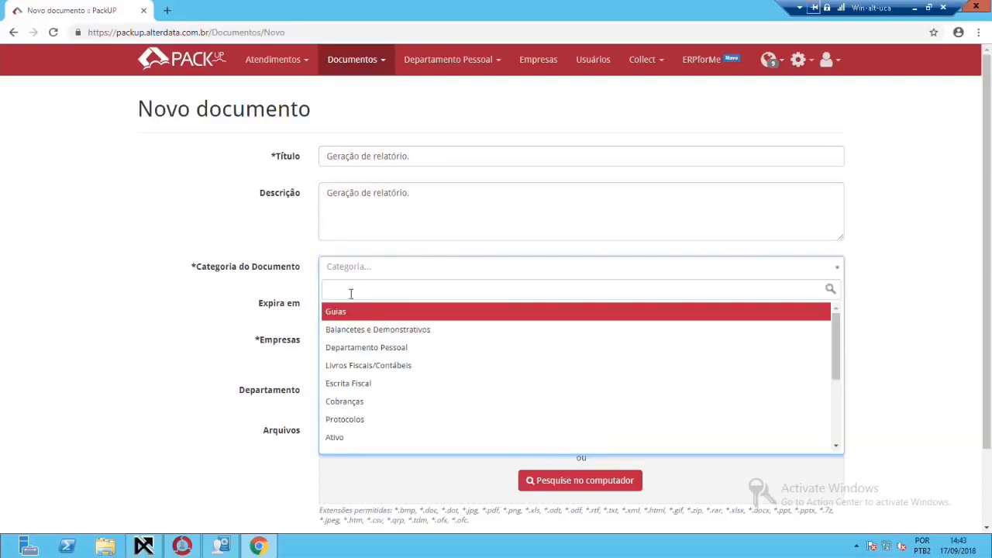
click(219, 296)
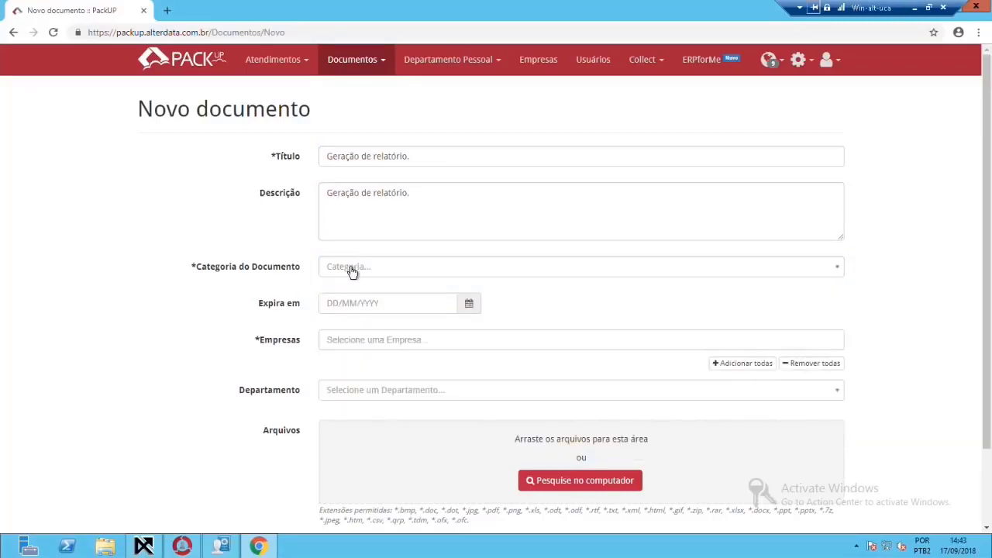
click(351, 271)
click(220, 295)
click(368, 273)
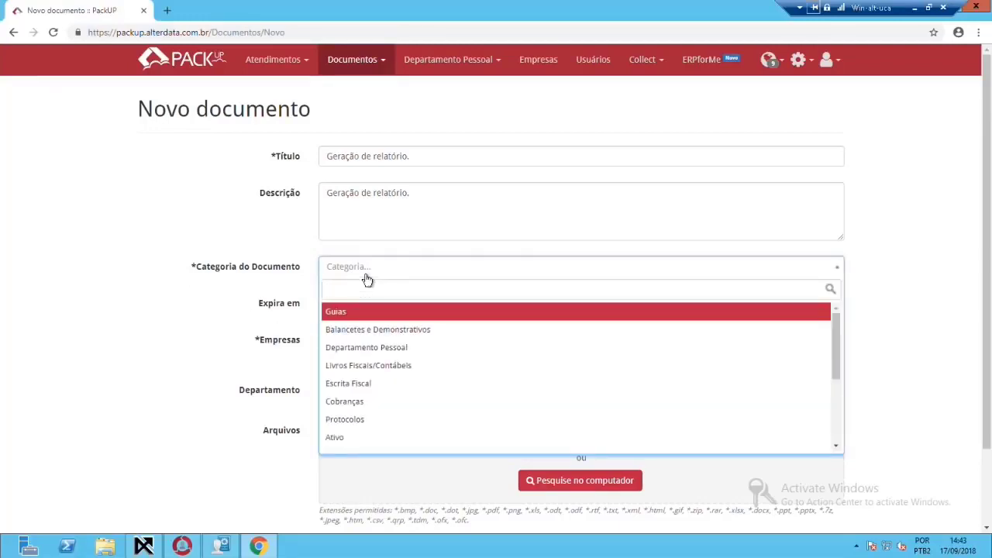
click(347, 401)
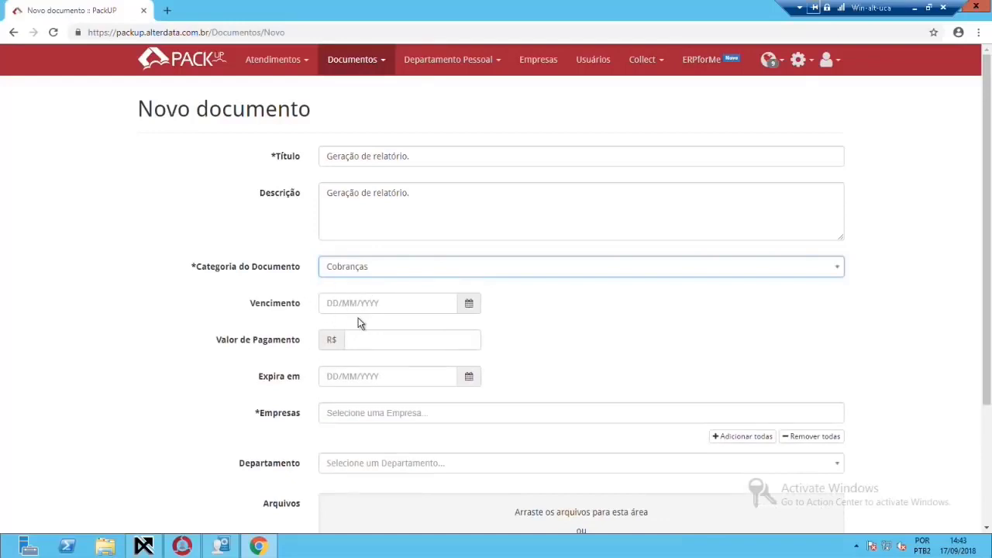
click(383, 270)
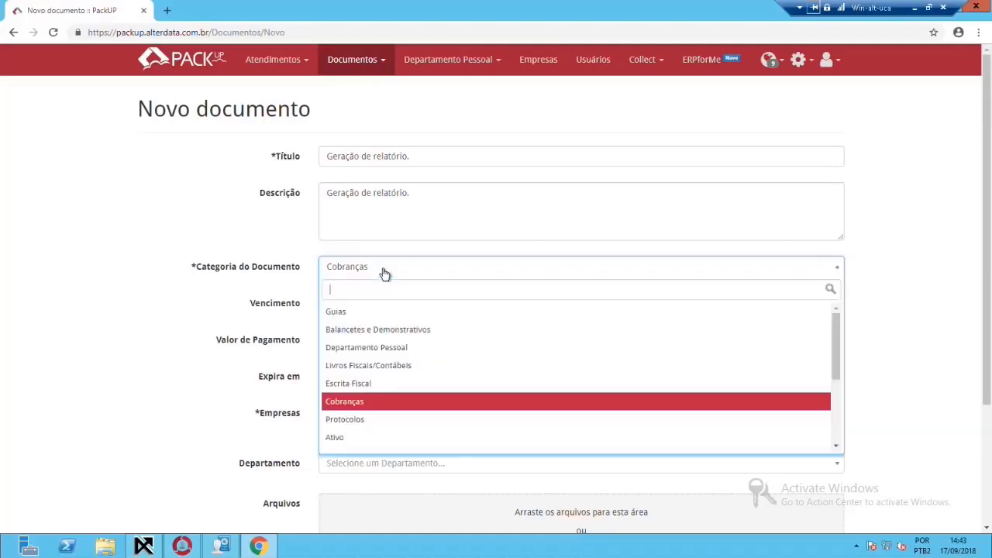
click(361, 368)
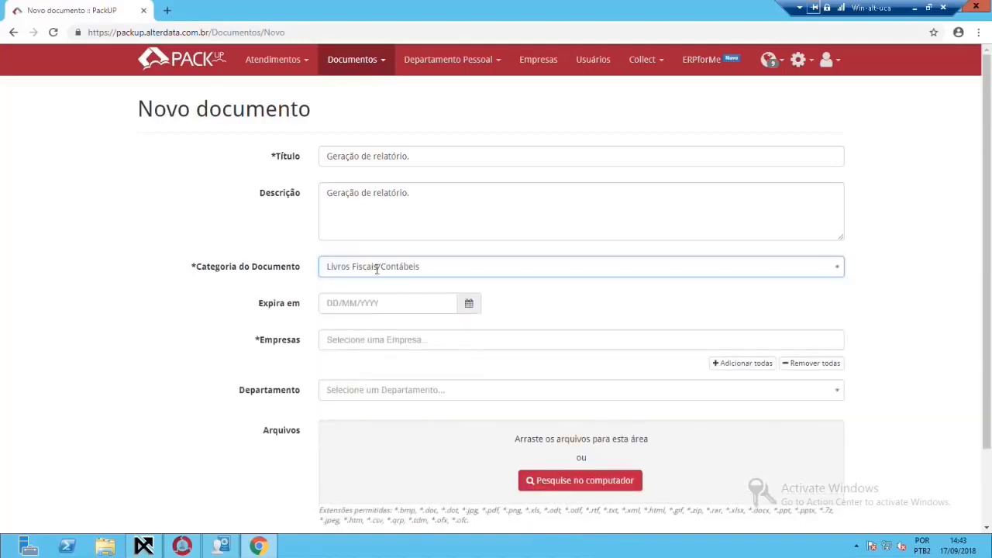
click(408, 263)
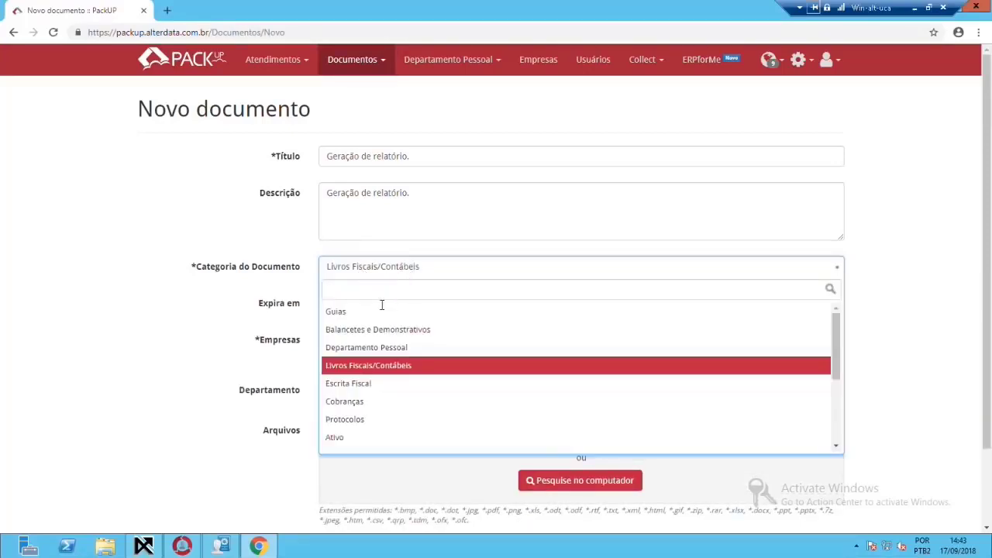
click(373, 351)
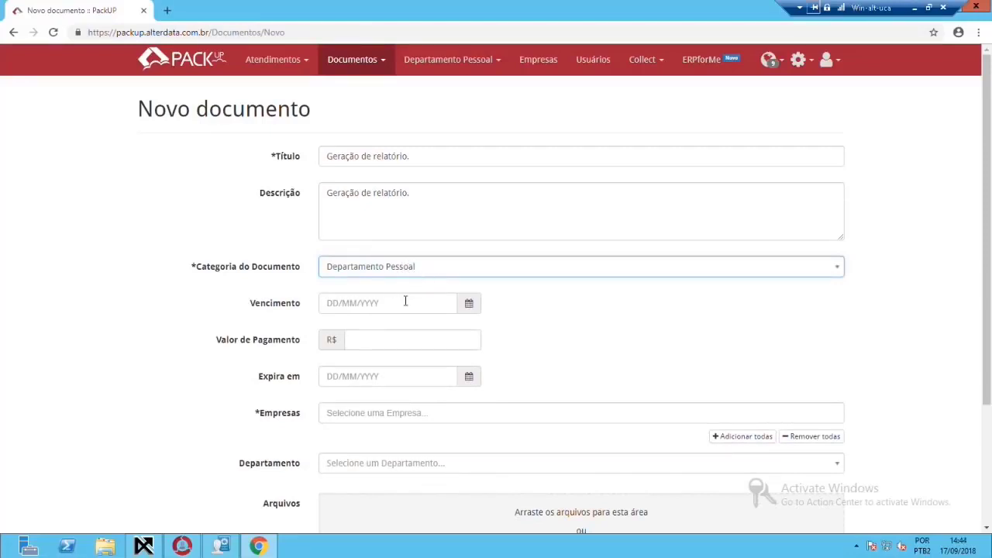
click(431, 268)
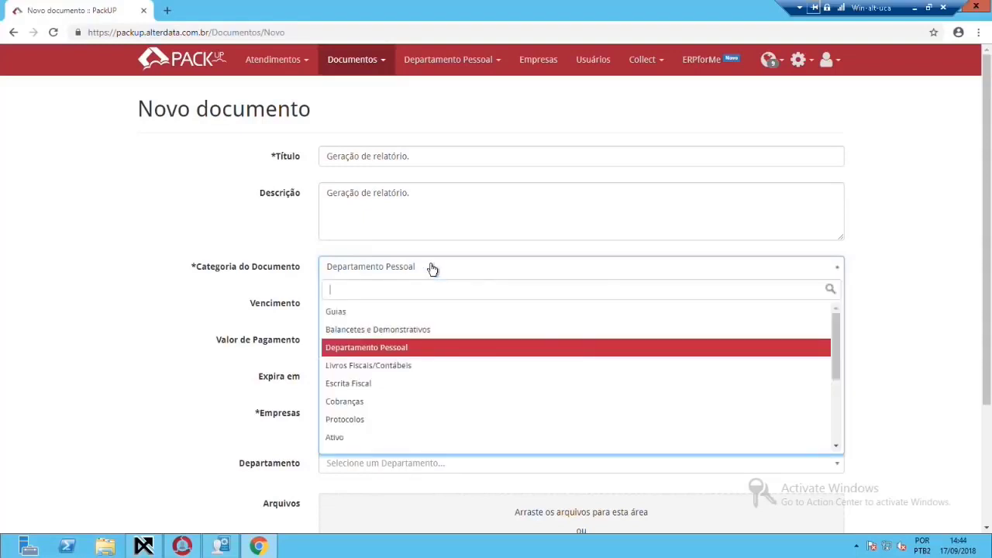
click(368, 403)
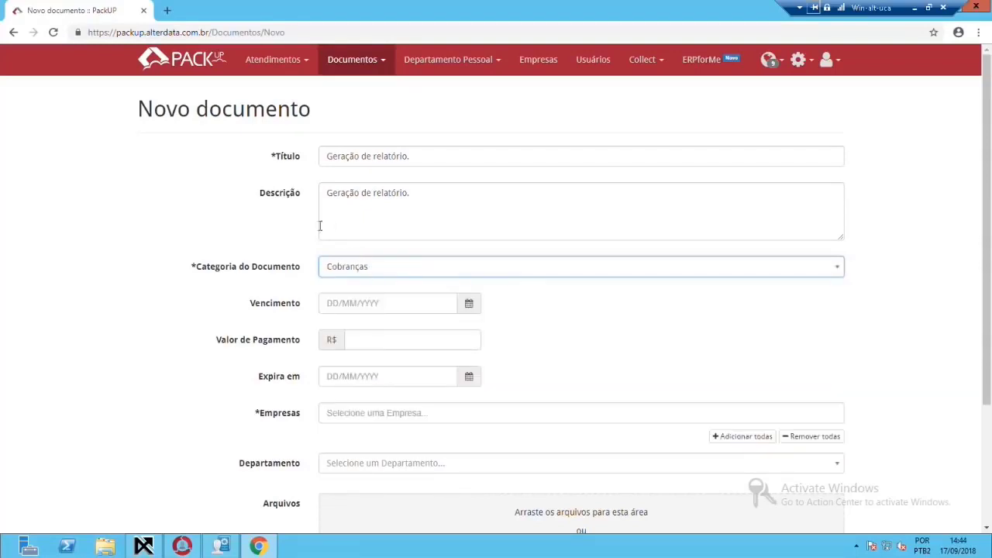
Set the document category to Departamento Pessoal and the due date to 20/09/2018
click(343, 266)
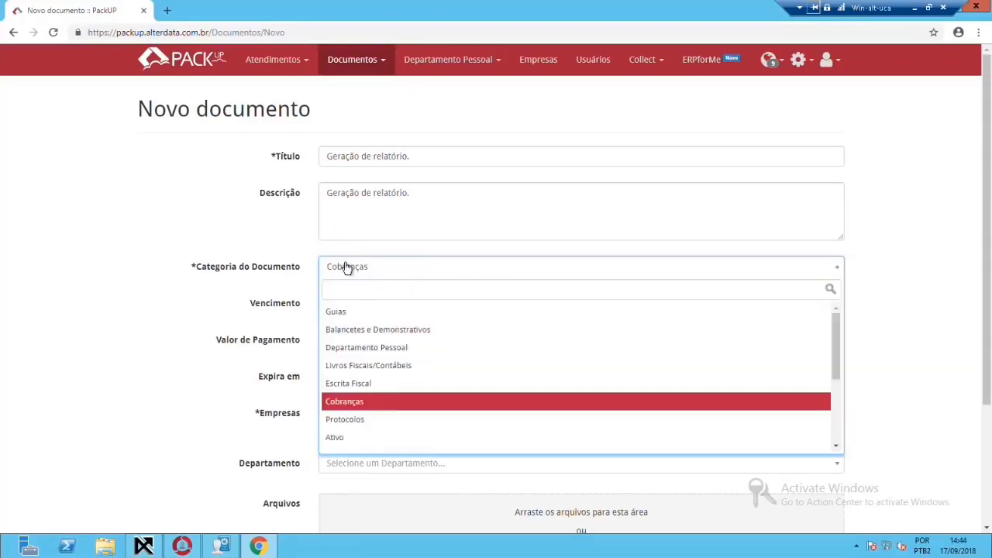
click(374, 350)
click(383, 303)
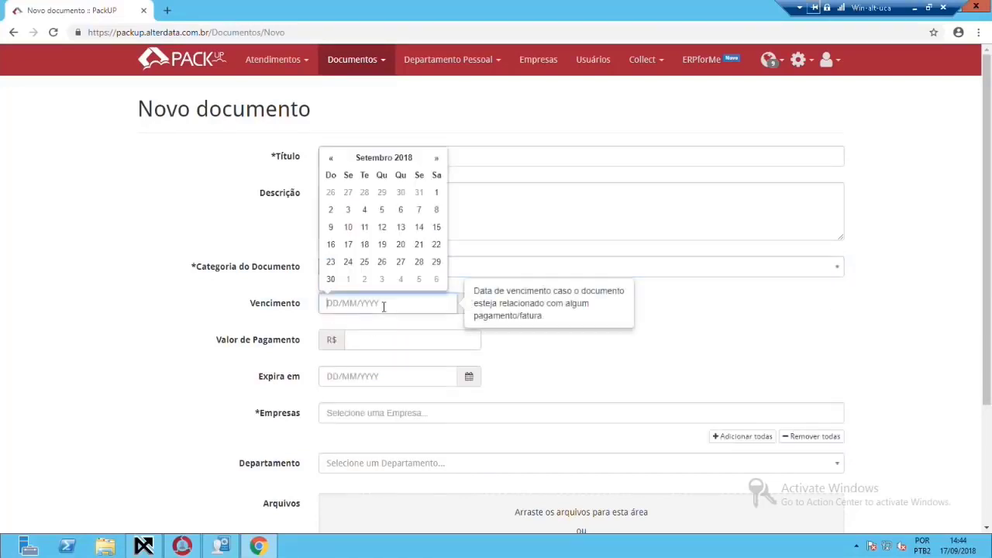
click(400, 245)
Set the document's payment value to R$ 200.00 and its expiry date to 28/09/2018
click(383, 339)
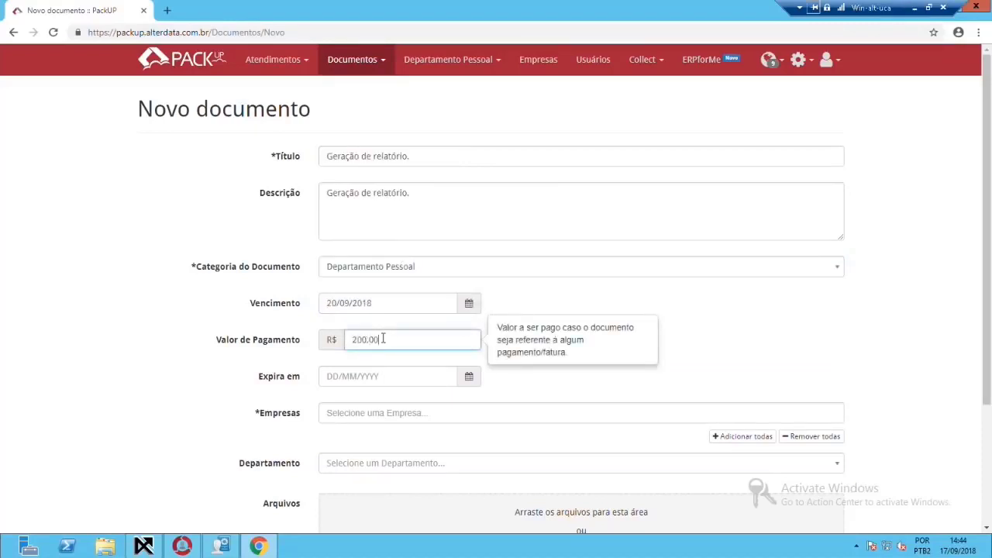
click(334, 375)
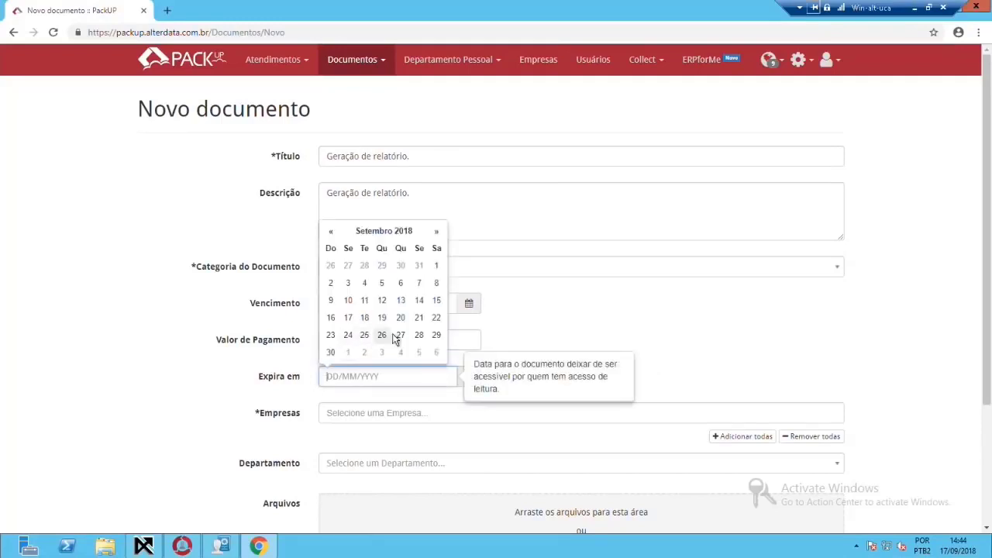
click(419, 334)
click(328, 377)
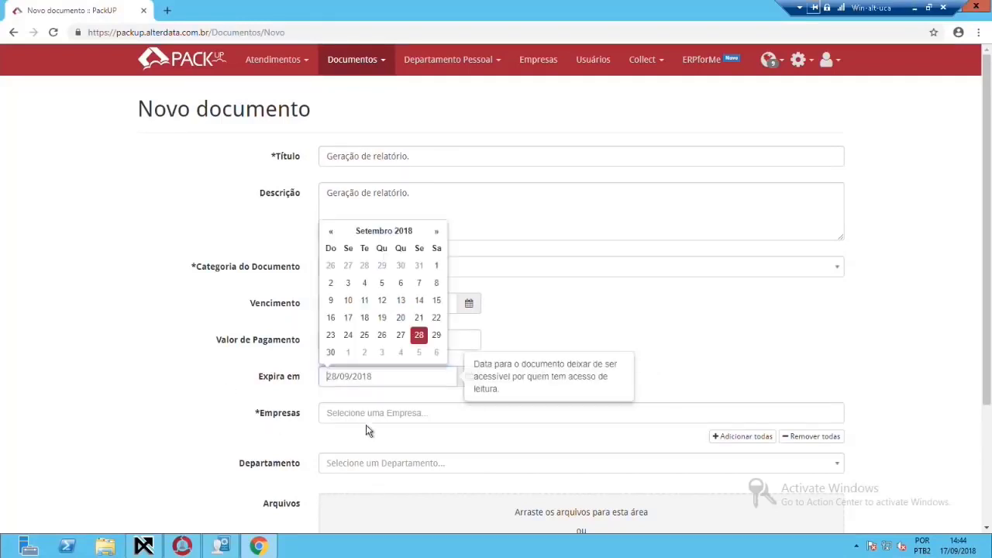
Assign the new document to the company 00001 - UNIVERSIDADE CORPORATIVA ALTERDATA TREINAMENTO
click(377, 412)
click(357, 467)
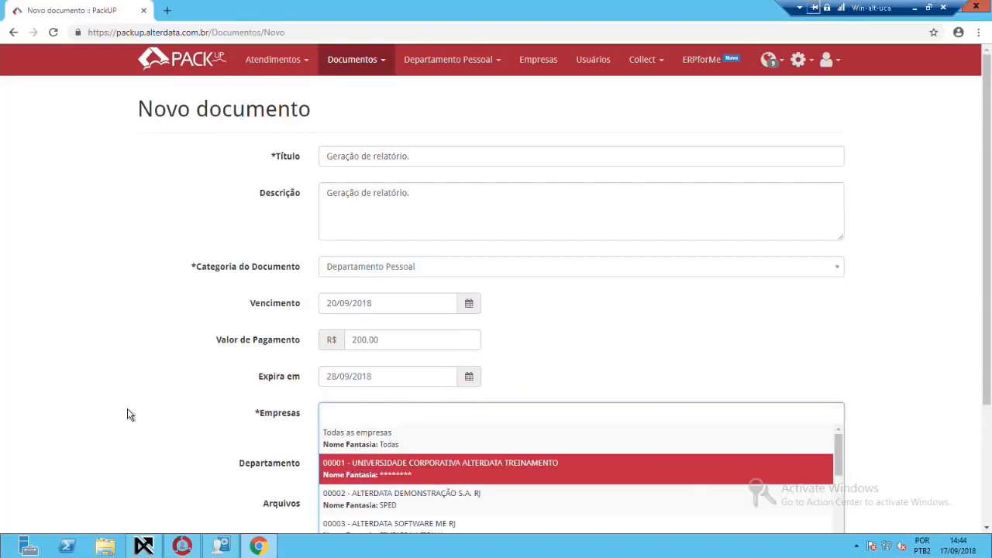
scroll(410, 377, down, 2)
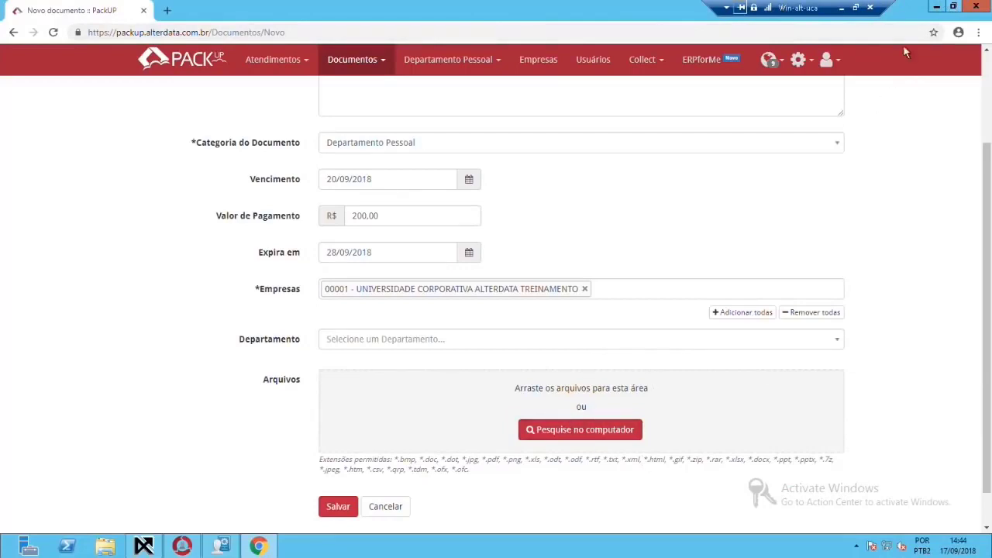
Attach the Teste text file from the desktop to the new document, clearing the other windows out of the way
click(954, 7)
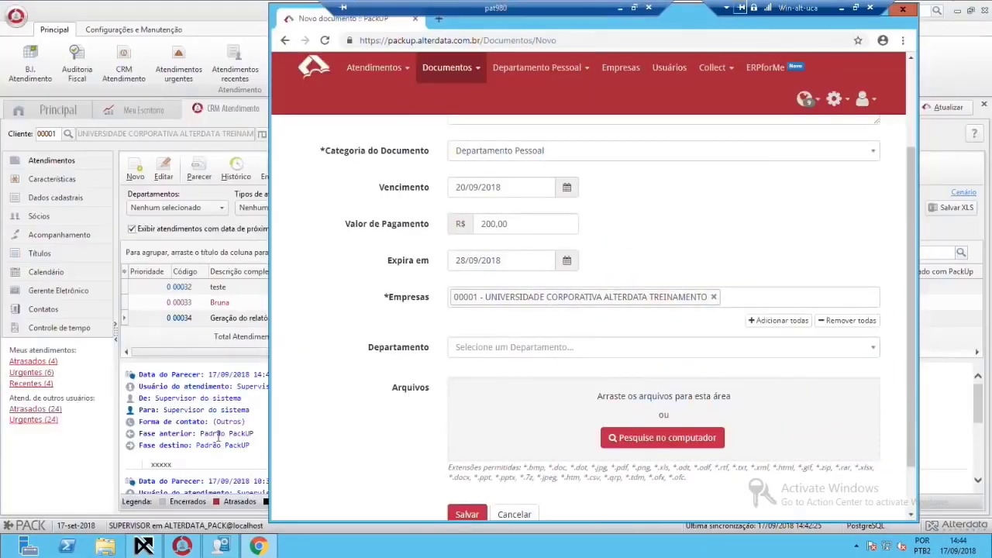
click(218, 436)
click(957, 10)
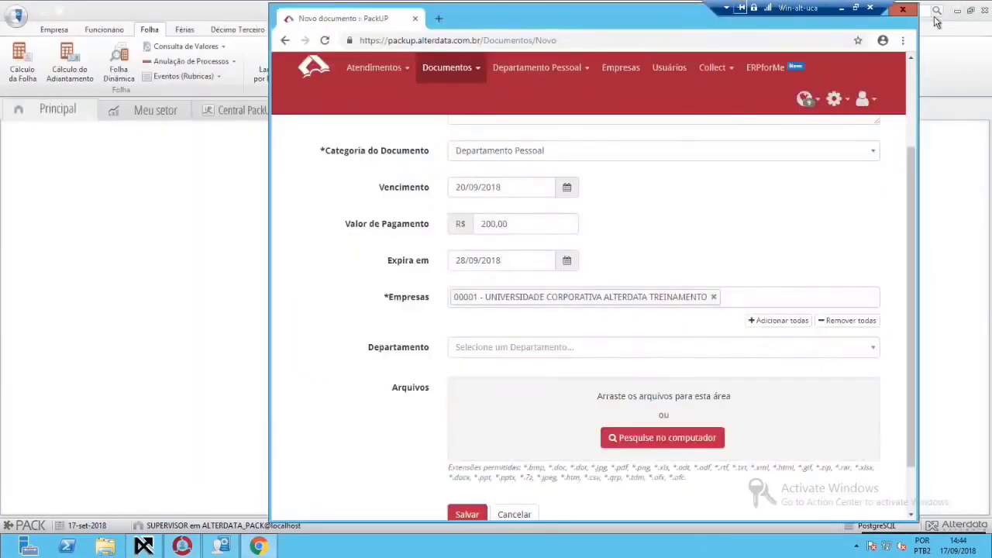
click(949, 19)
click(957, 14)
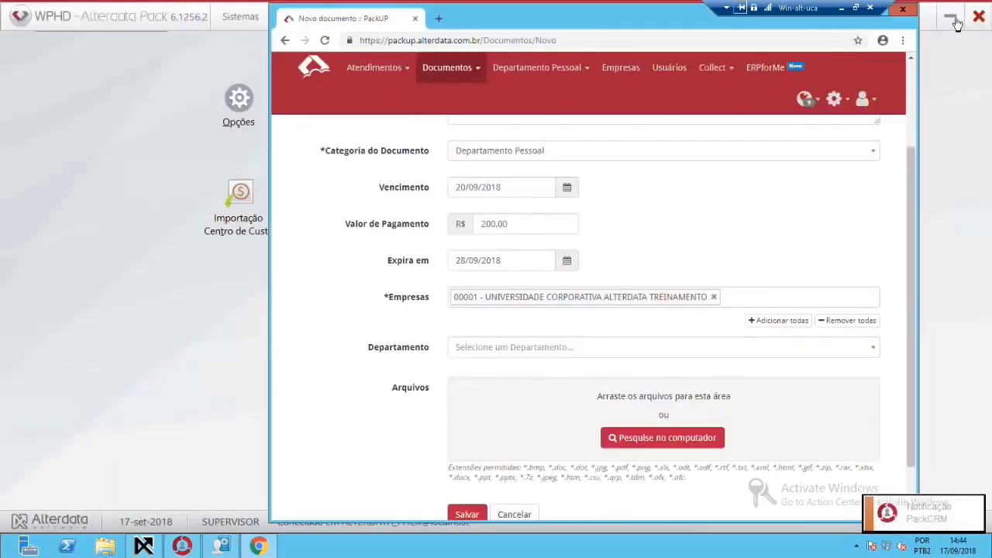
click(956, 20)
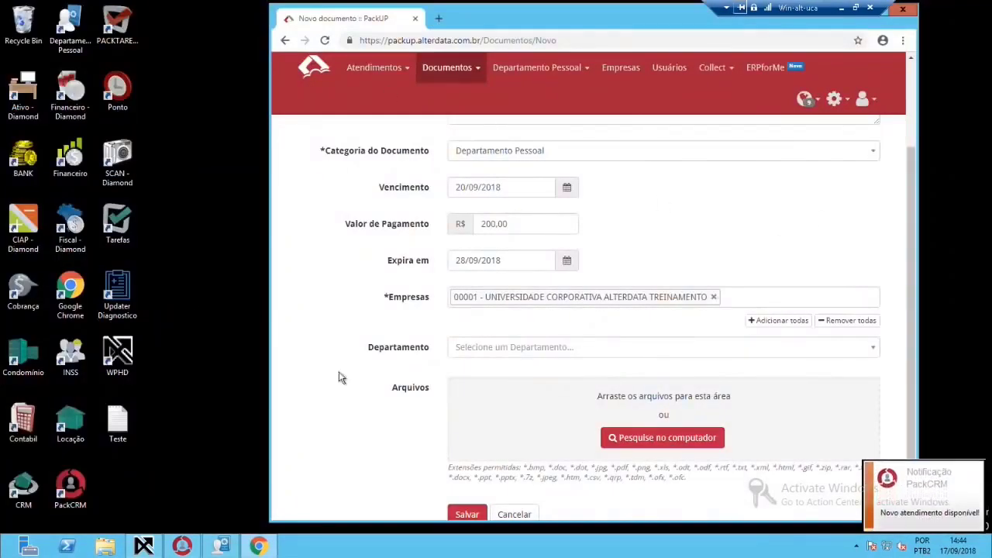
click(122, 418)
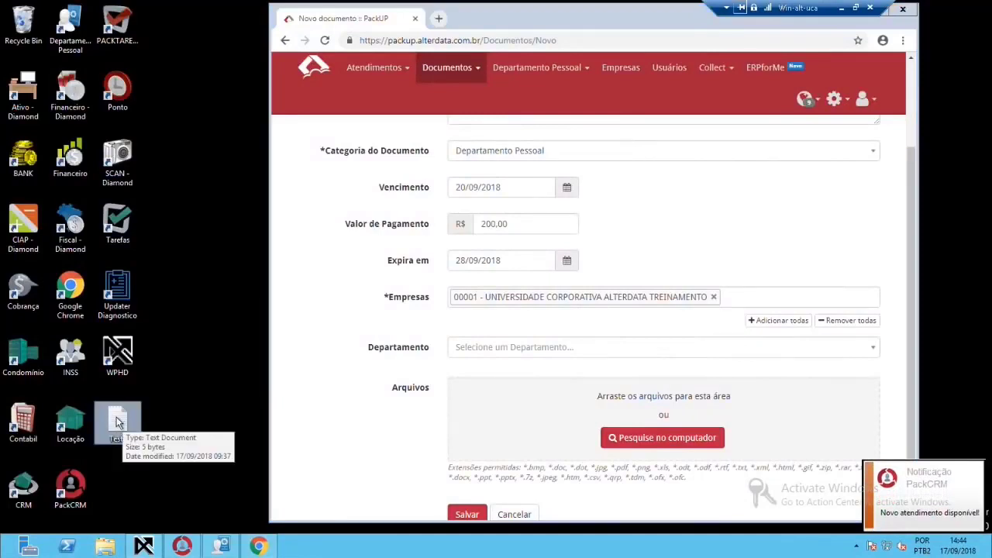
drag(119, 421, 577, 422)
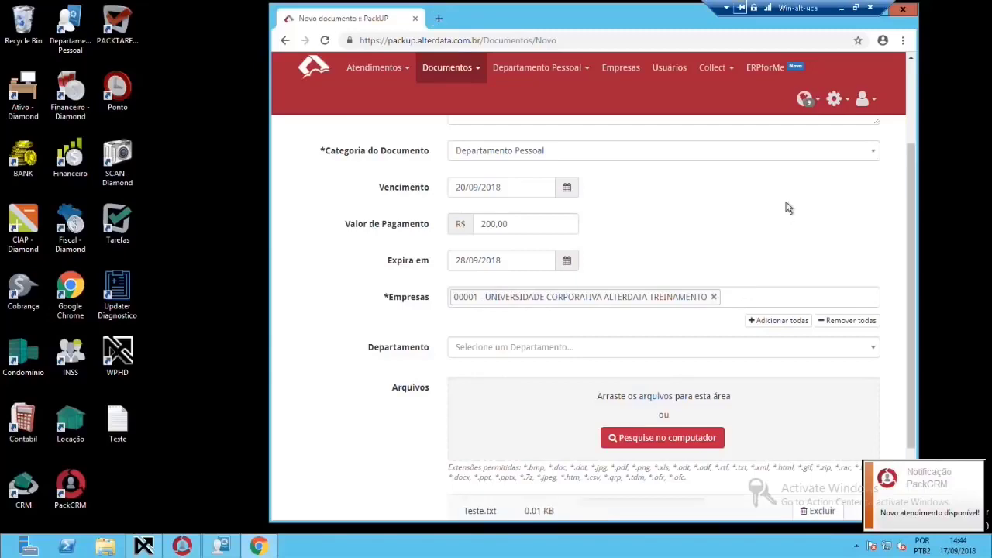
click(885, 11)
Check the attached Teste.txt entry and save the new document
scroll(560, 418, down, 2)
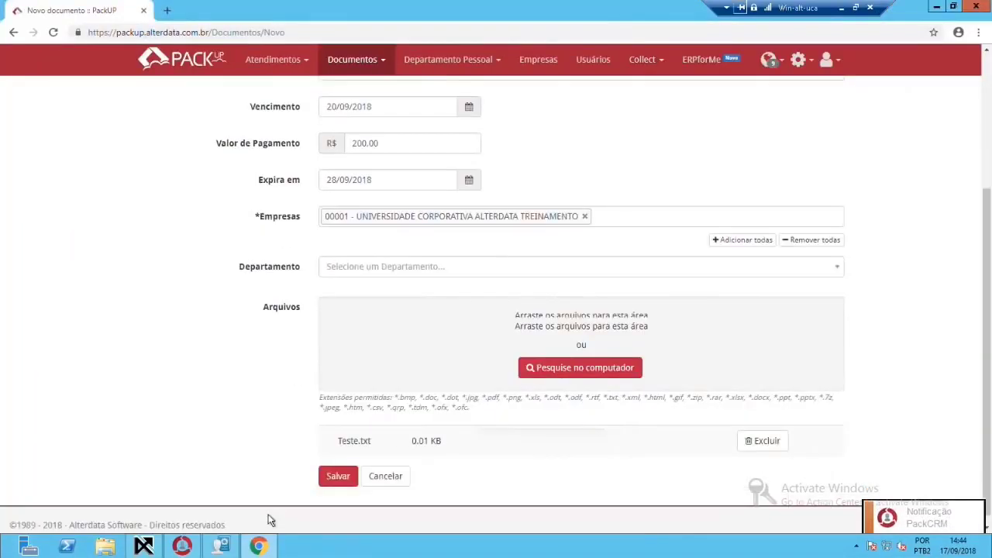
double_click(350, 432)
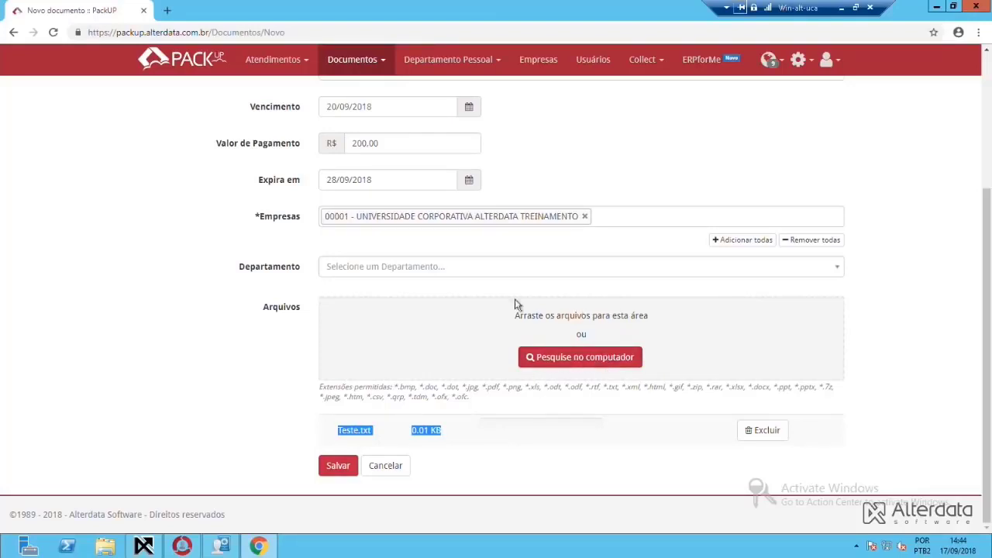
click(345, 474)
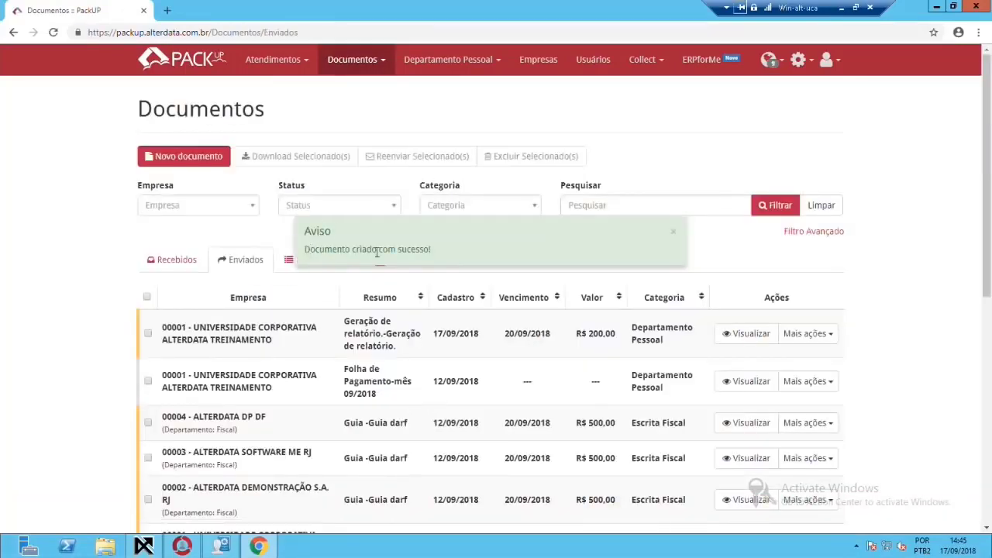
Open the newly saved Geração de relatório document and review its information and attached file
drag(304, 249, 431, 250)
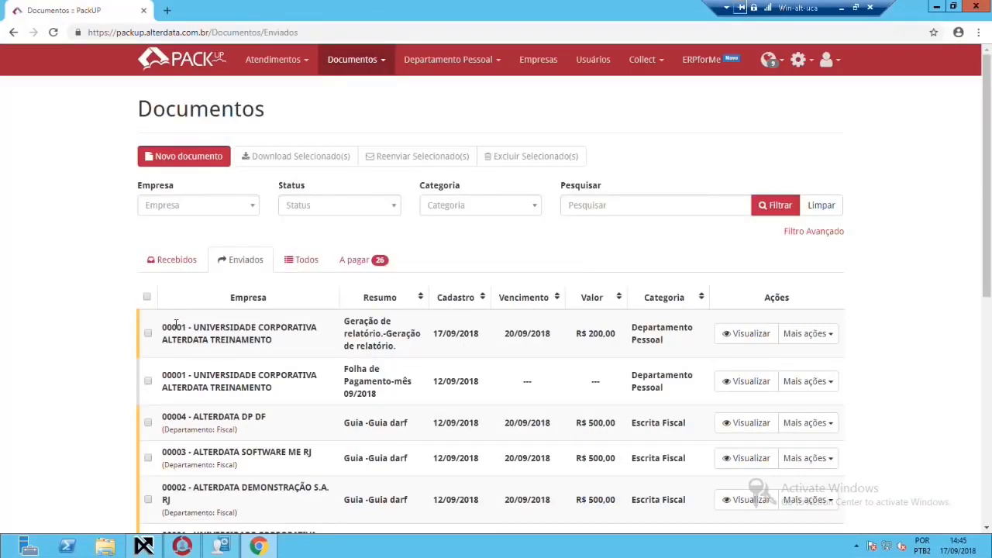
drag(177, 326, 674, 341)
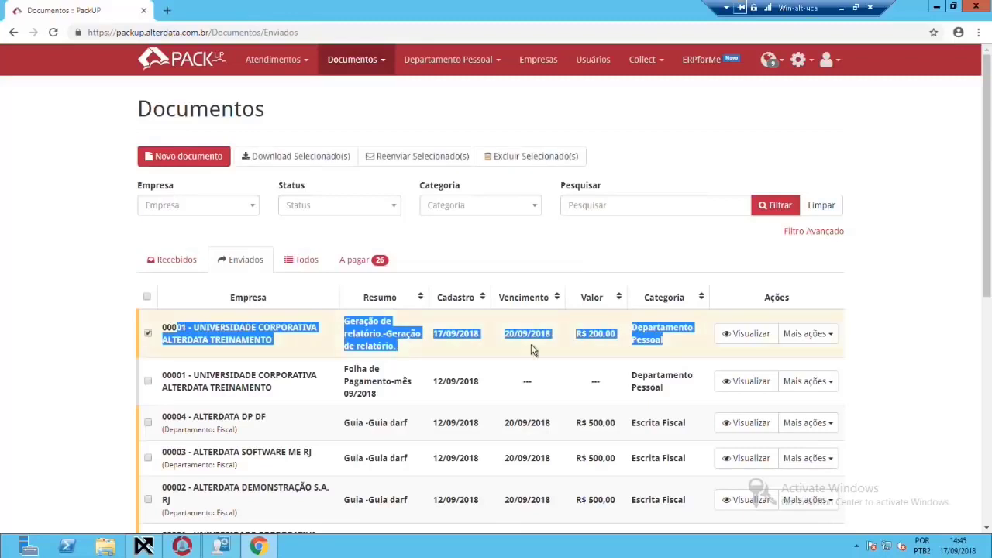
click(748, 339)
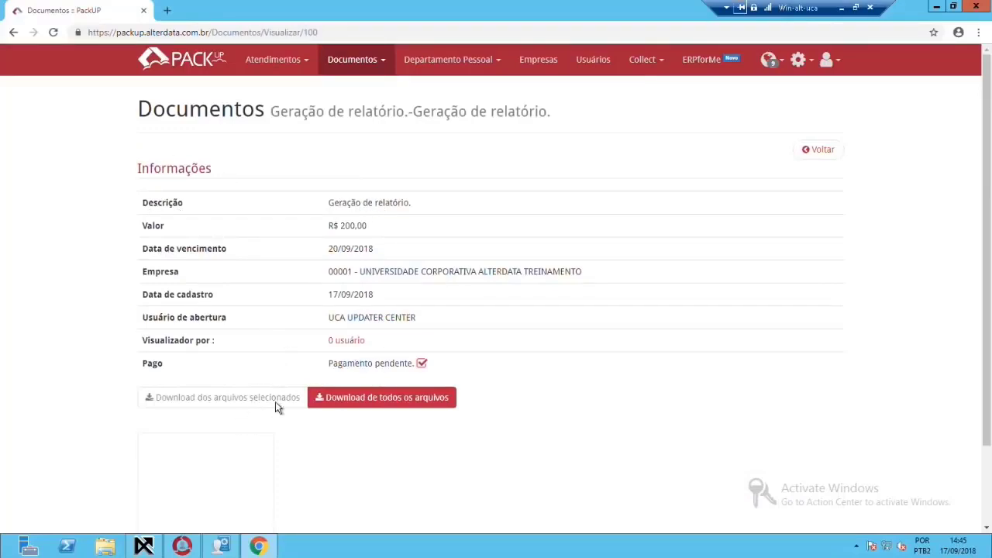
scroll(275, 402, down, 2)
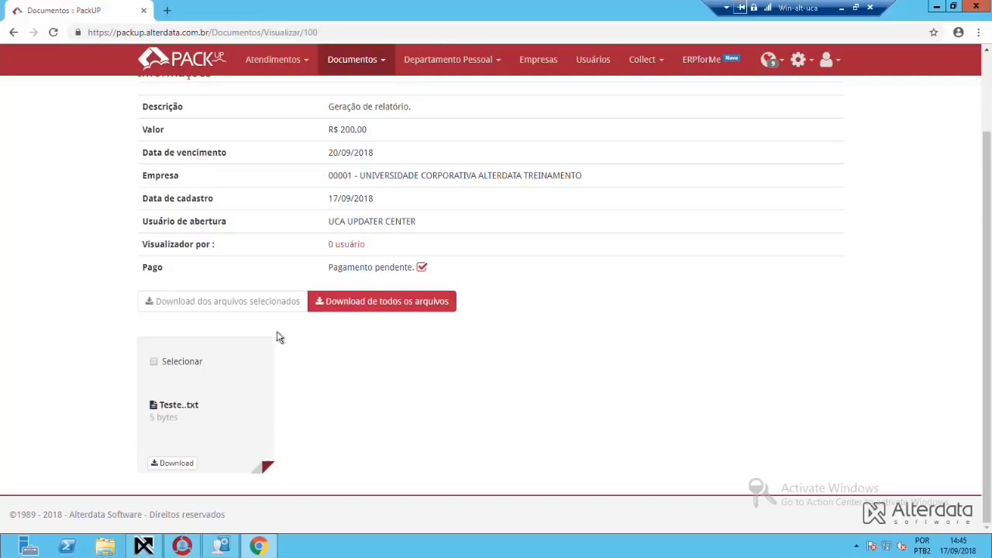
scroll(364, 336, up, 2)
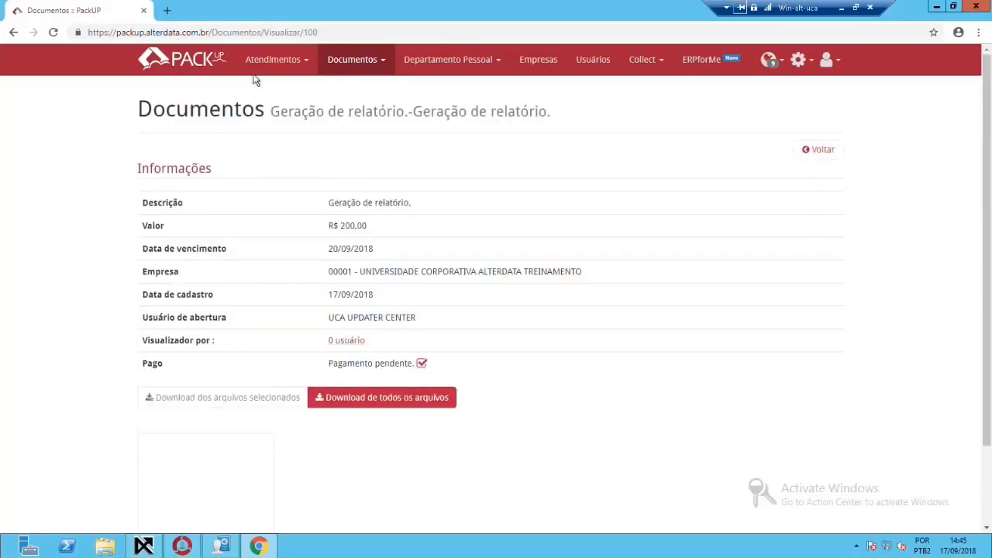
Examine the received documents without any filter values and the sent documents, selecting the Geração de relatório entry
click(331, 59)
click(342, 85)
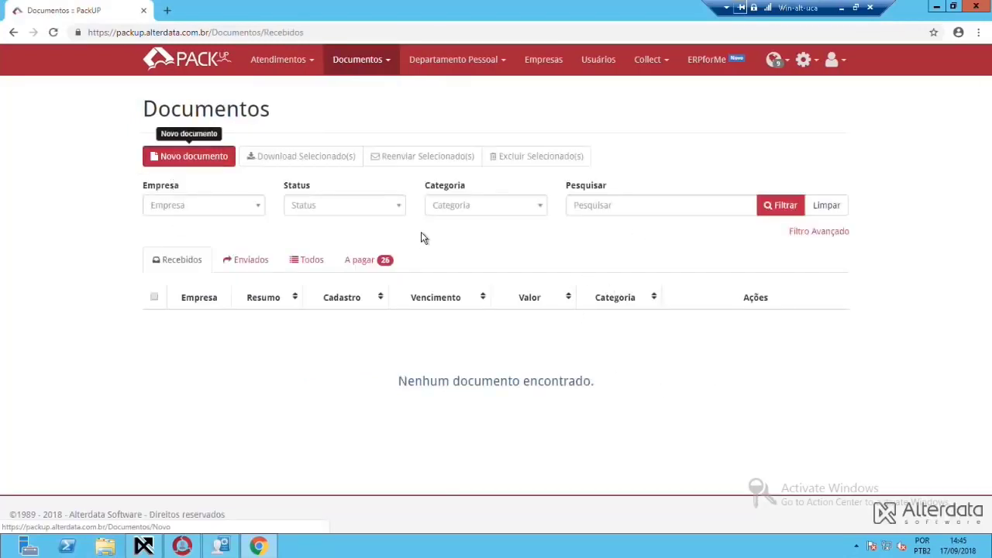
click(778, 205)
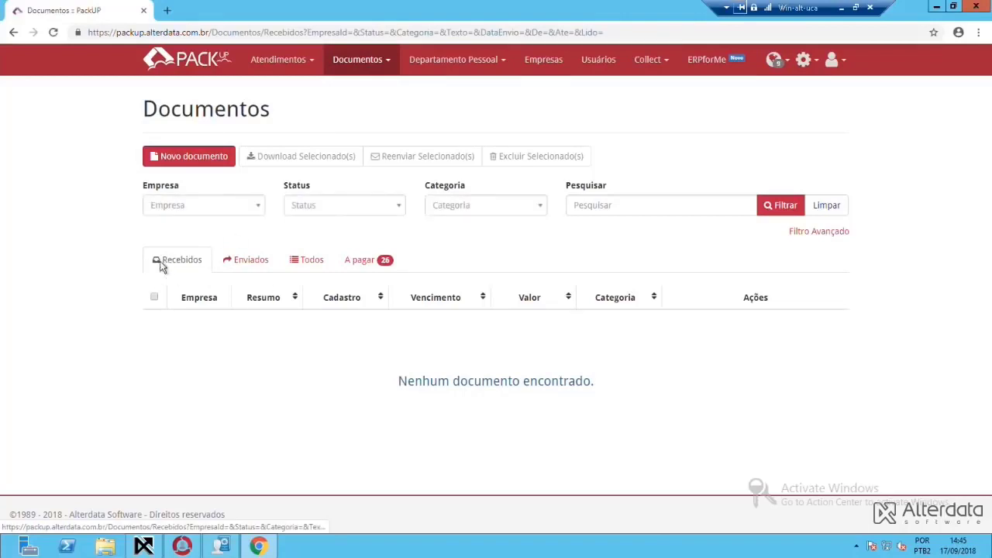
click(242, 264)
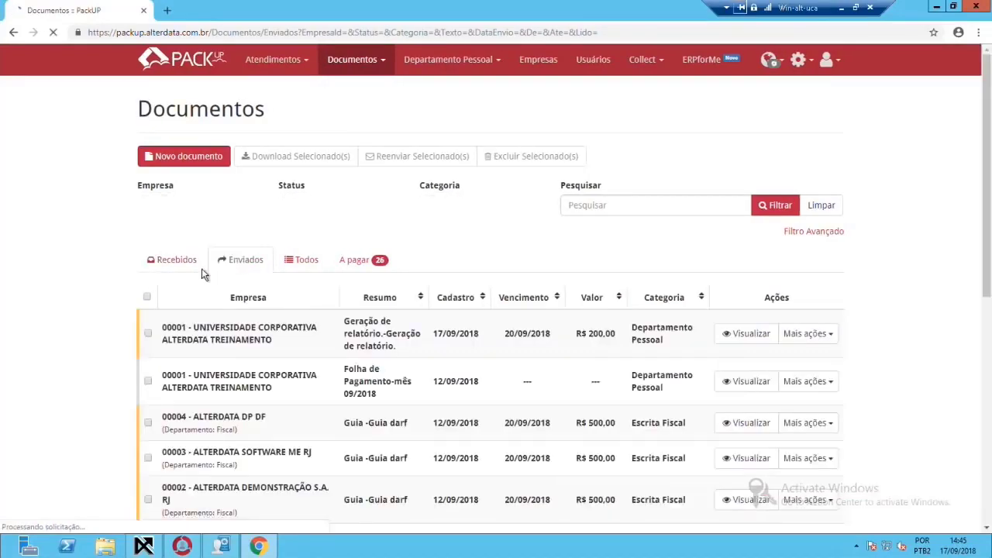
click(147, 334)
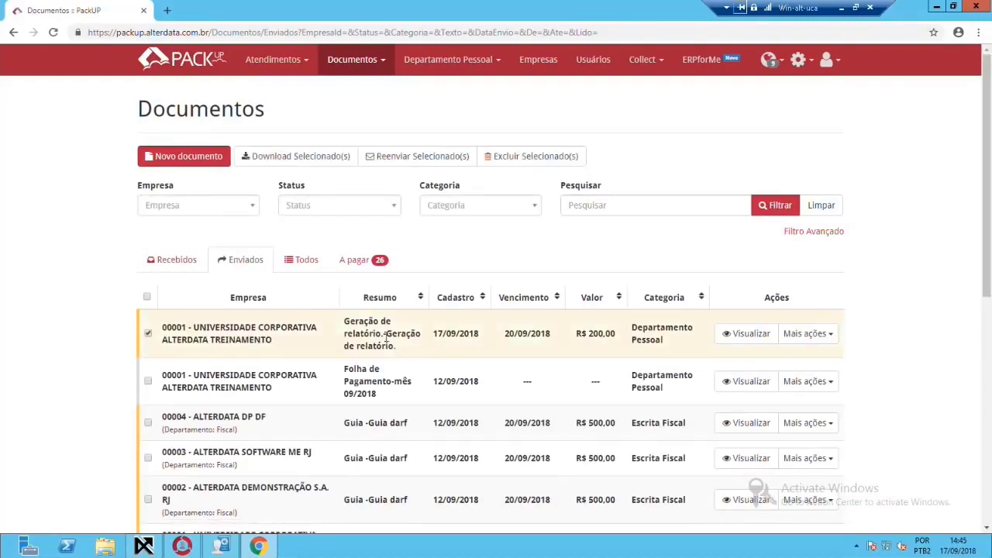
Examine the lists of all documents and documents to pay, and the extra actions offered for Geração de relatório
click(302, 260)
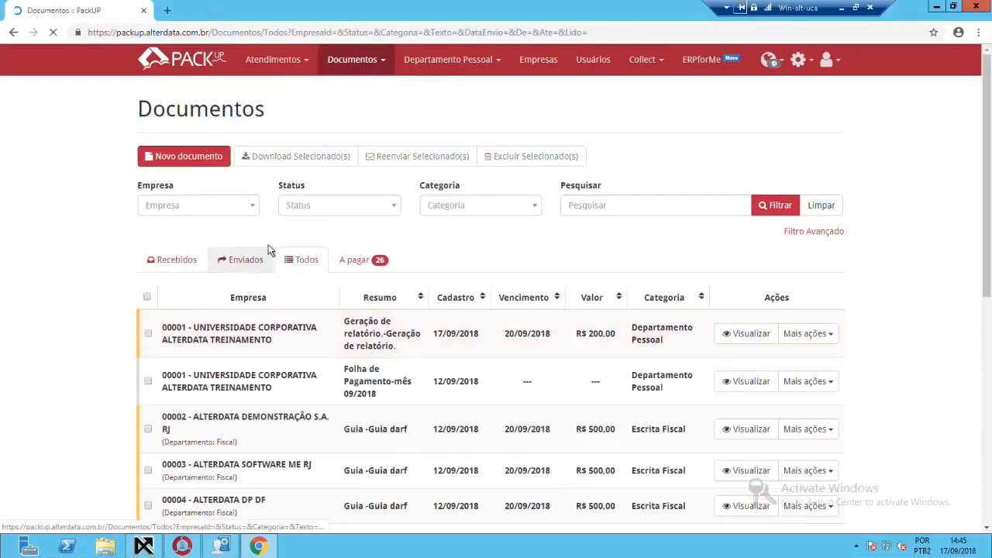
click(372, 267)
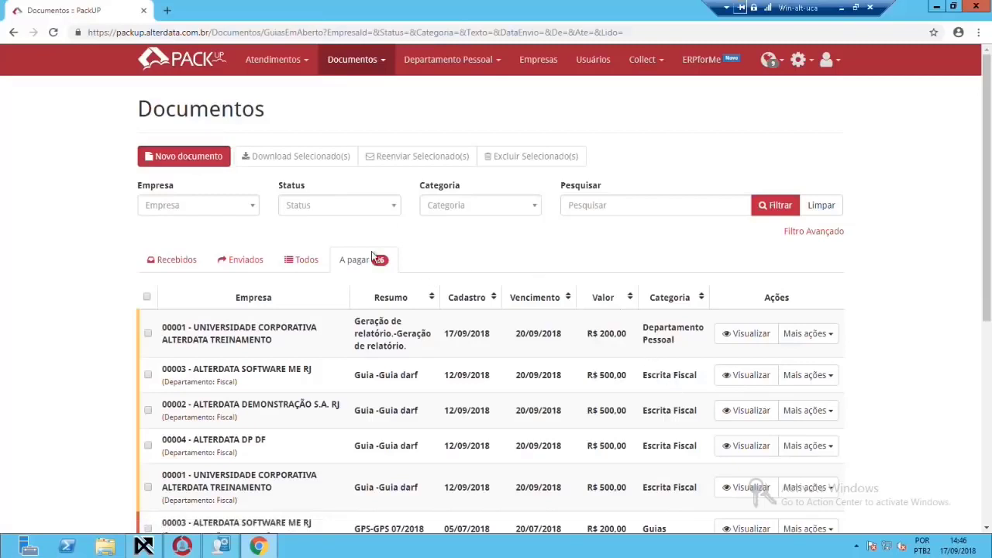
click(808, 335)
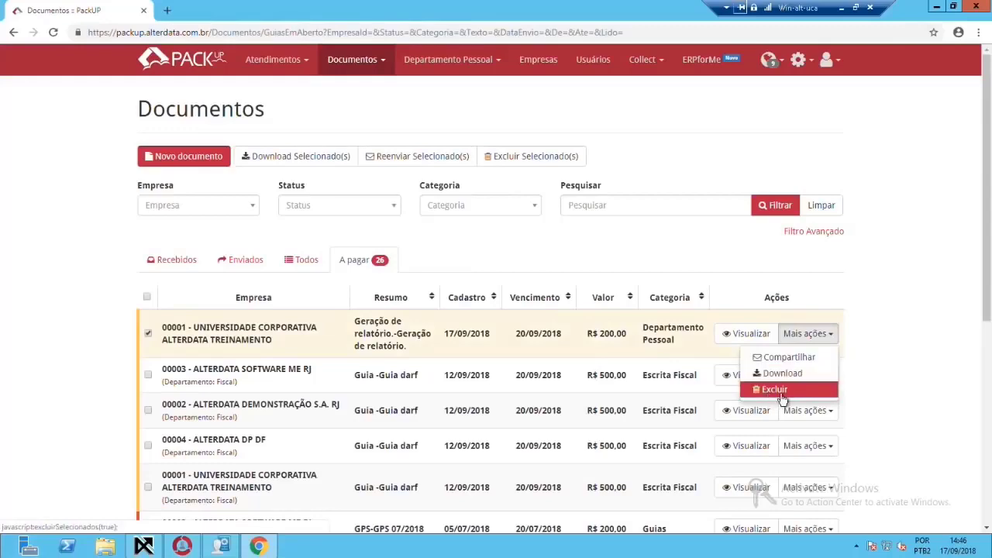
click(468, 239)
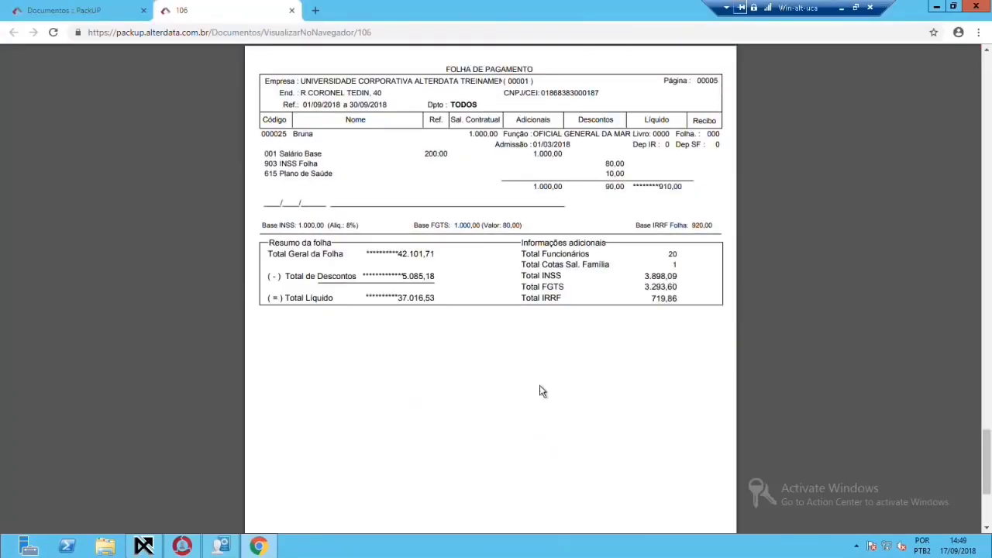
Look through the Folha de Pagamento report and close it
scroll(542, 392, up, 3)
click(291, 10)
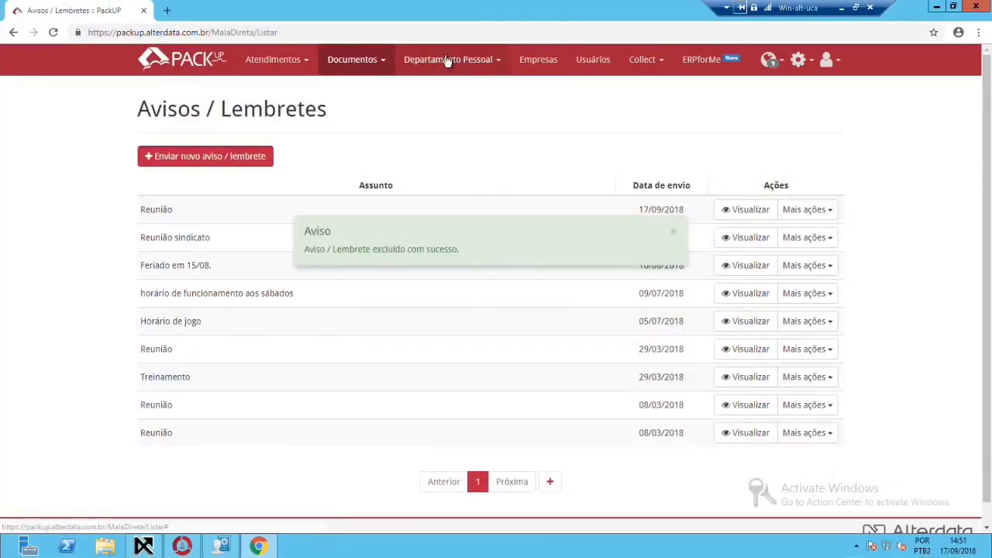
Open the Funcionários list of the Departamento Pessoal area
click(445, 61)
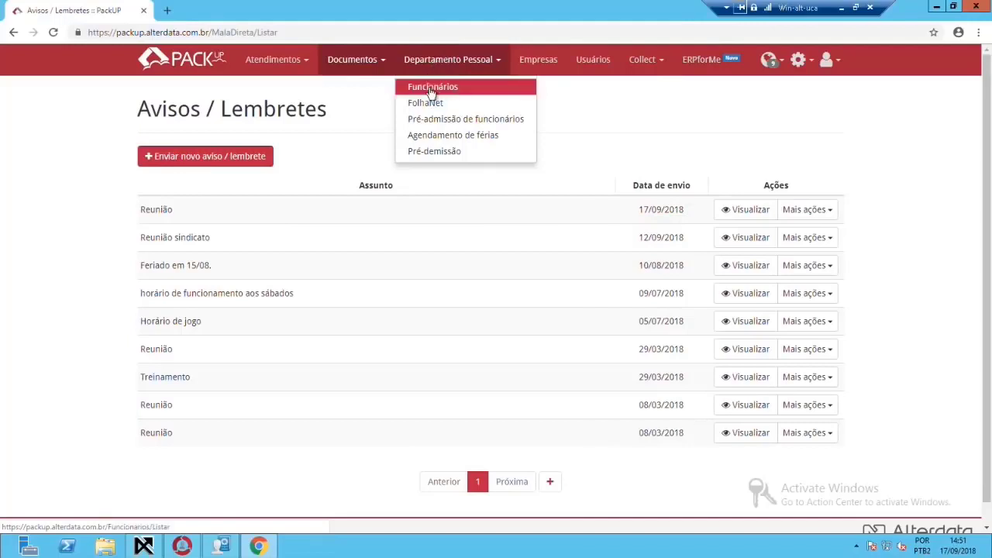
click(427, 87)
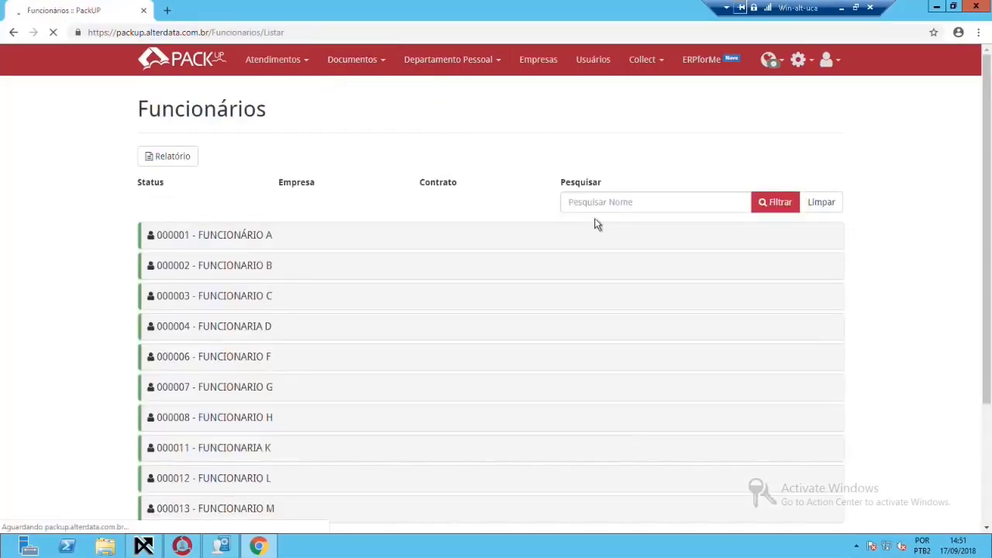
Explore the employee report's company, status and employee options using company 00001, and close it without generating the report
click(178, 163)
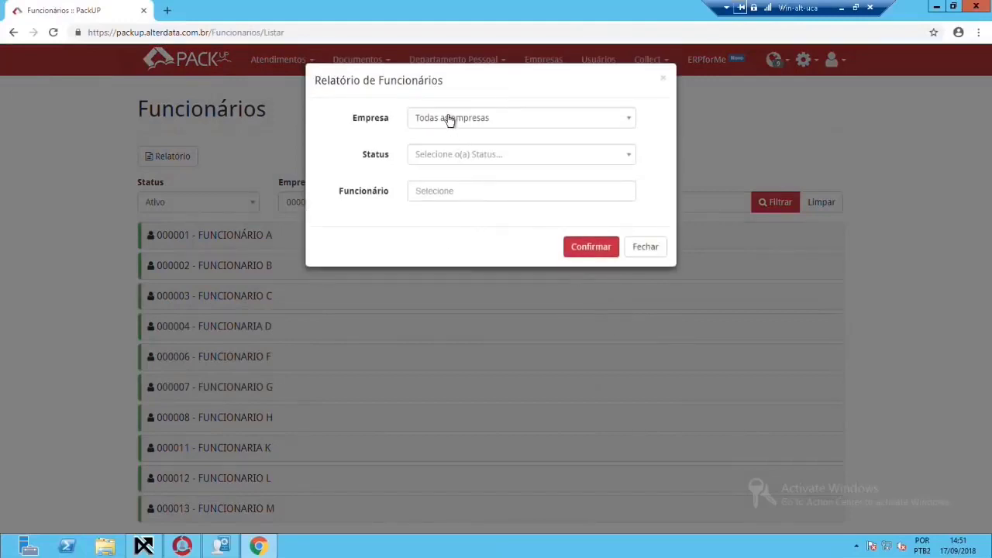
click(449, 117)
click(439, 195)
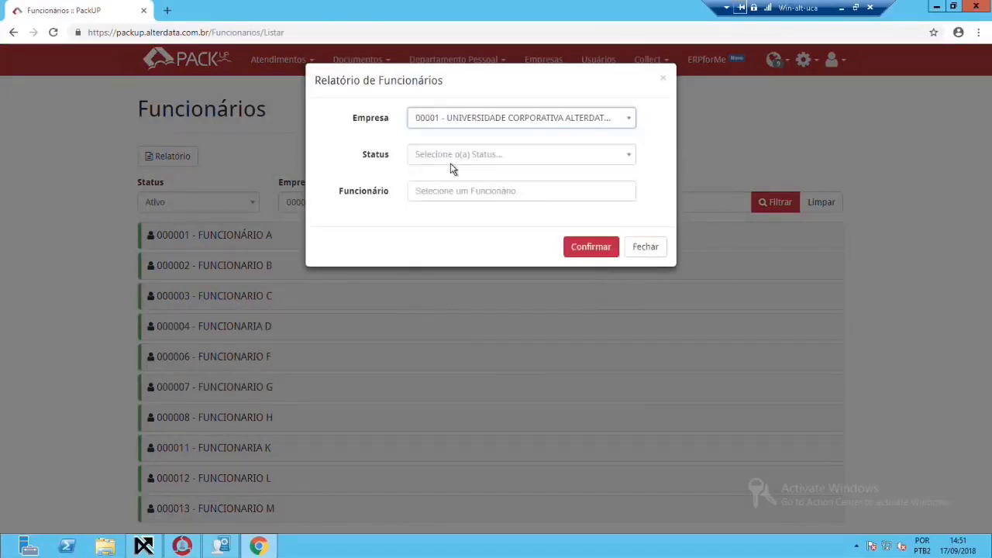
click(451, 161)
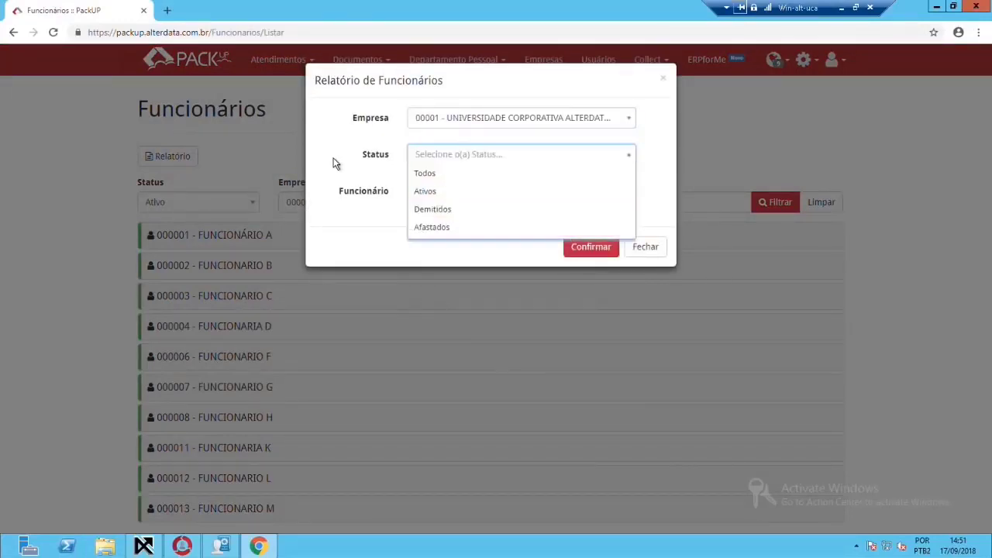
click(458, 207)
click(481, 195)
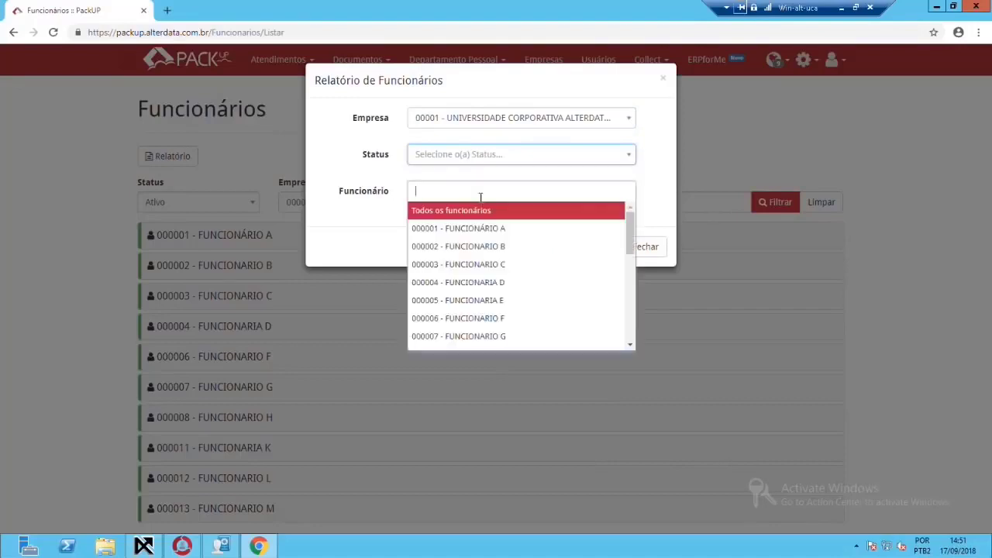
click(358, 198)
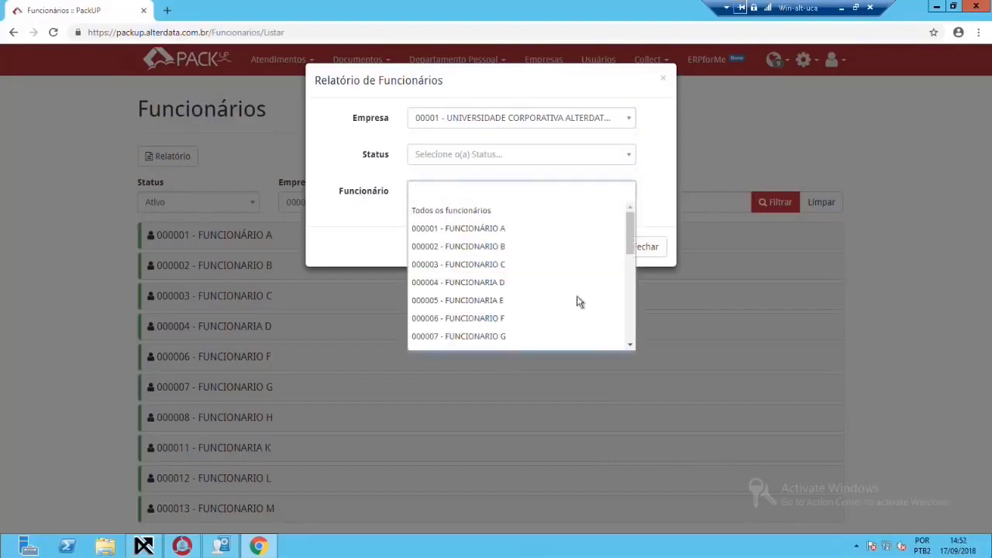
click(641, 247)
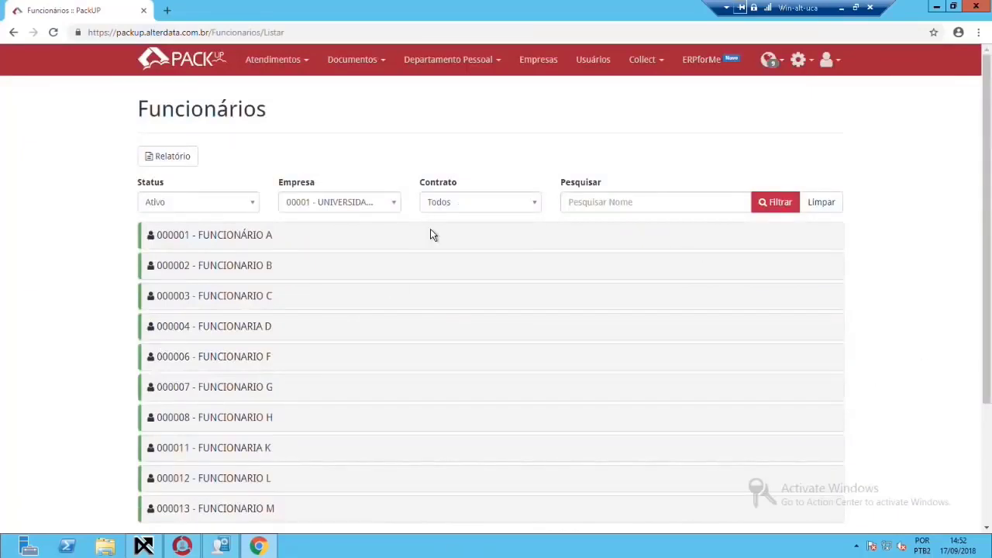
Review the status options of the employee list filter and choose Ativo
click(218, 203)
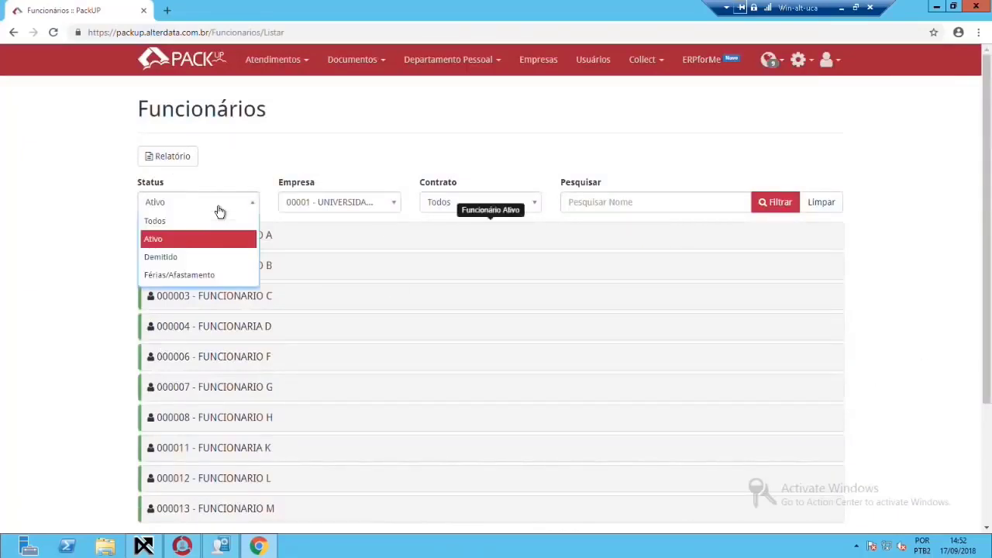
click(162, 243)
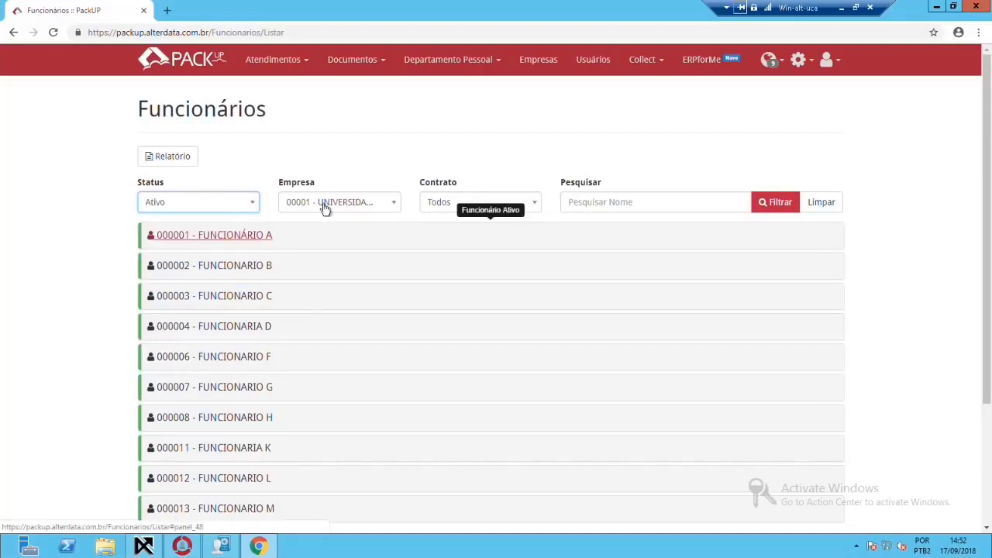
Filter the employee list by Ativo status, company 00001 and the Todos contract option
click(354, 203)
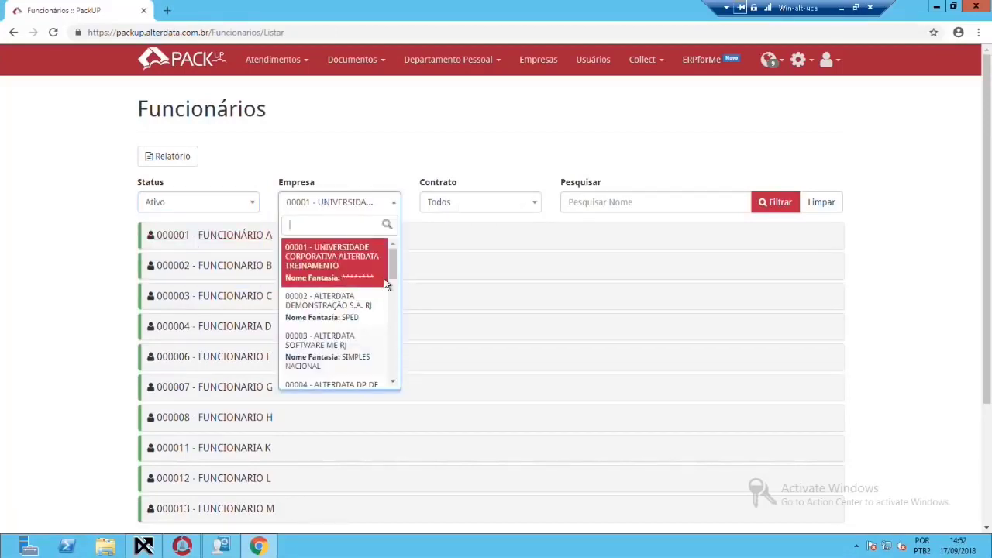
click(354, 280)
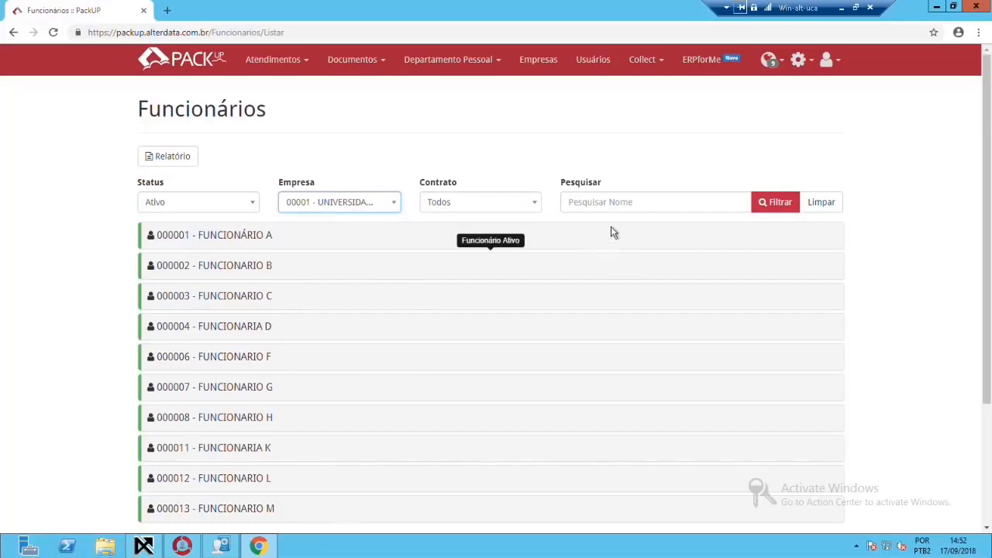
click(491, 215)
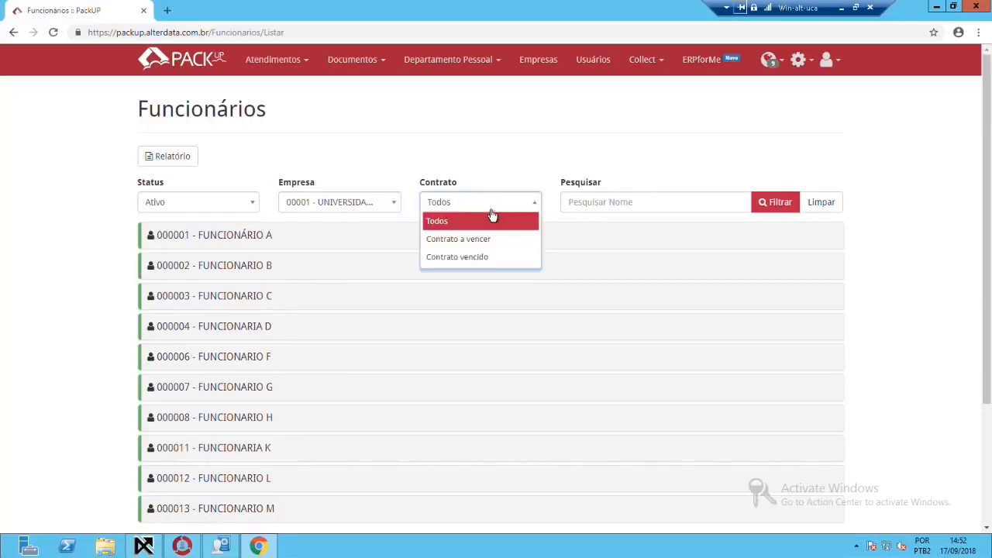
click(491, 215)
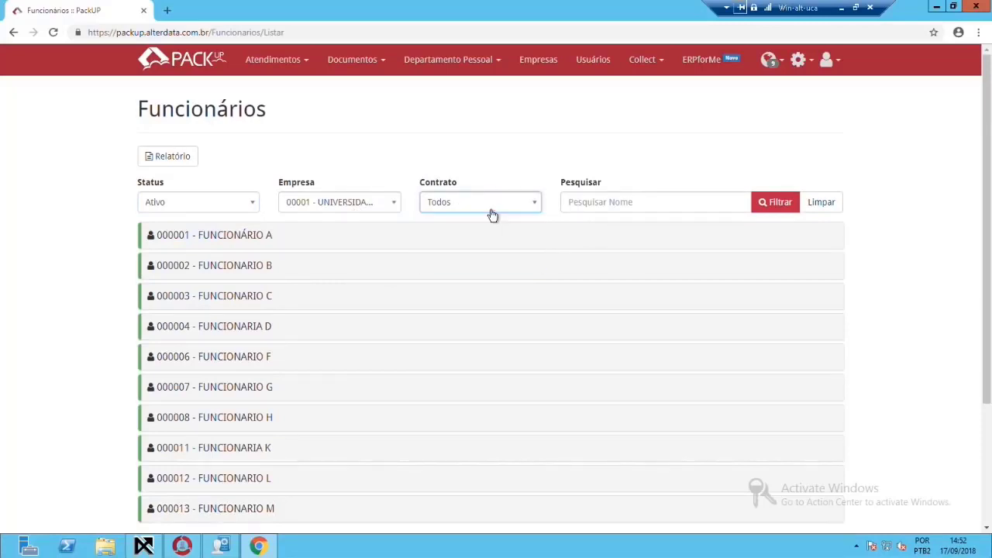
click(622, 202)
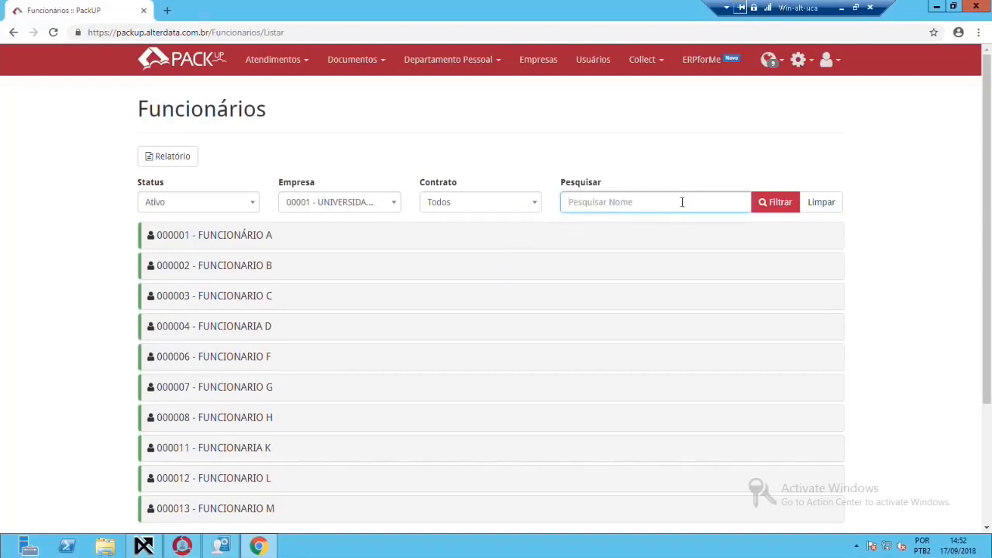
click(781, 203)
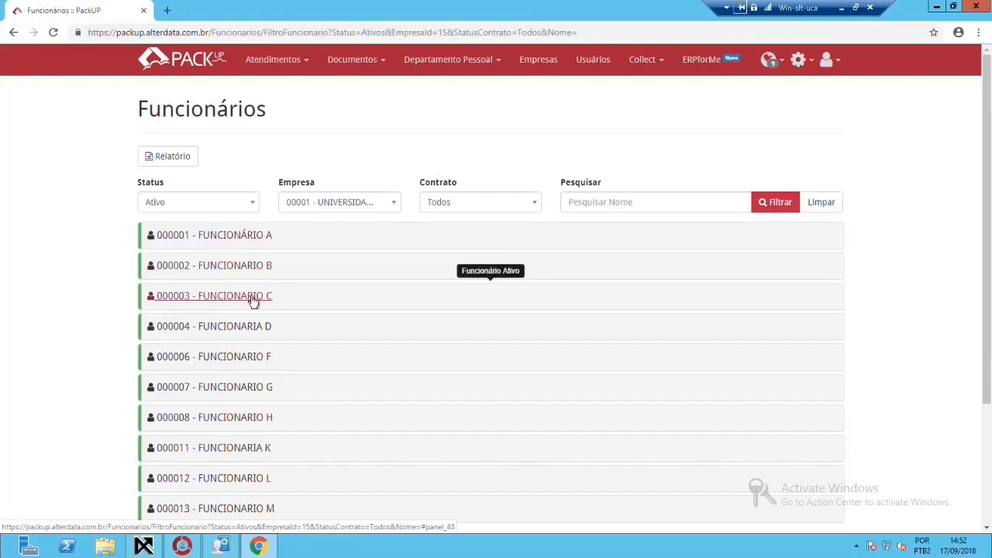
Expand the record of Funcionário A and review the personal, address and contact, document and contract data
click(243, 237)
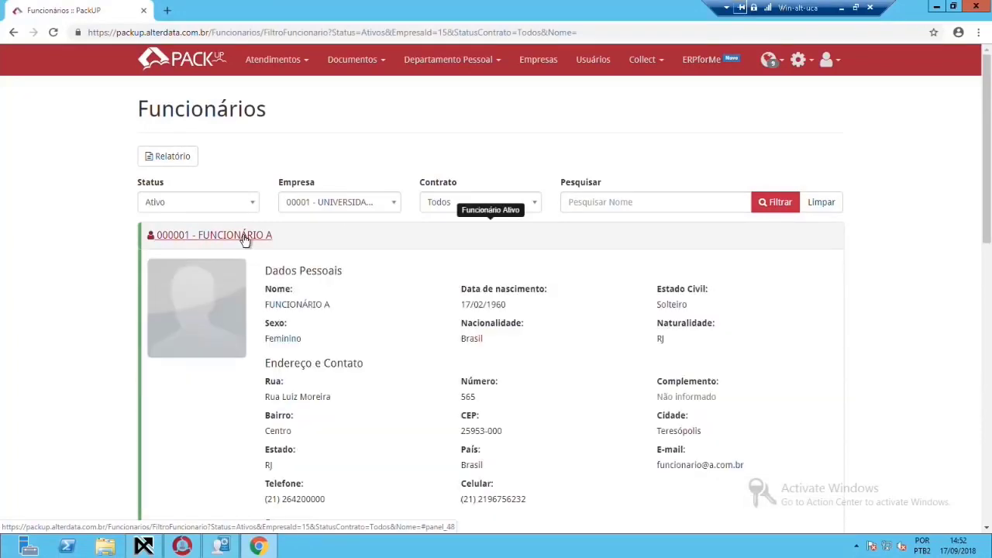
scroll(406, 341, down, 2)
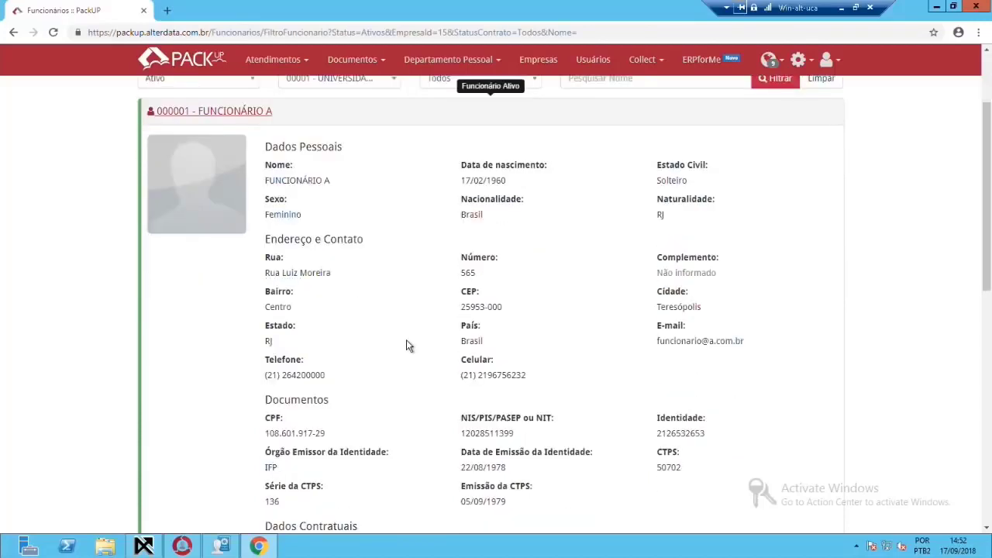
scroll(406, 346, down, 3)
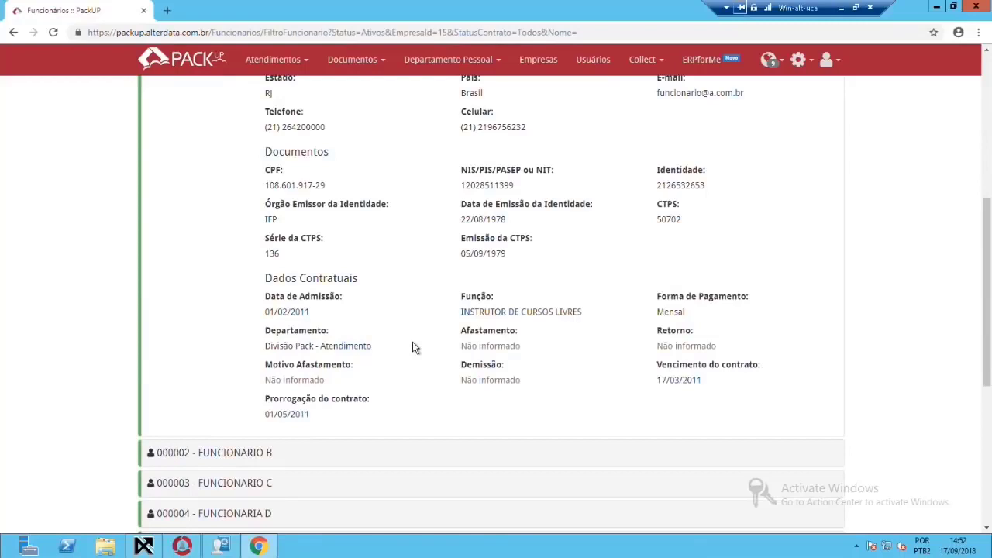
scroll(488, 310, up, 2)
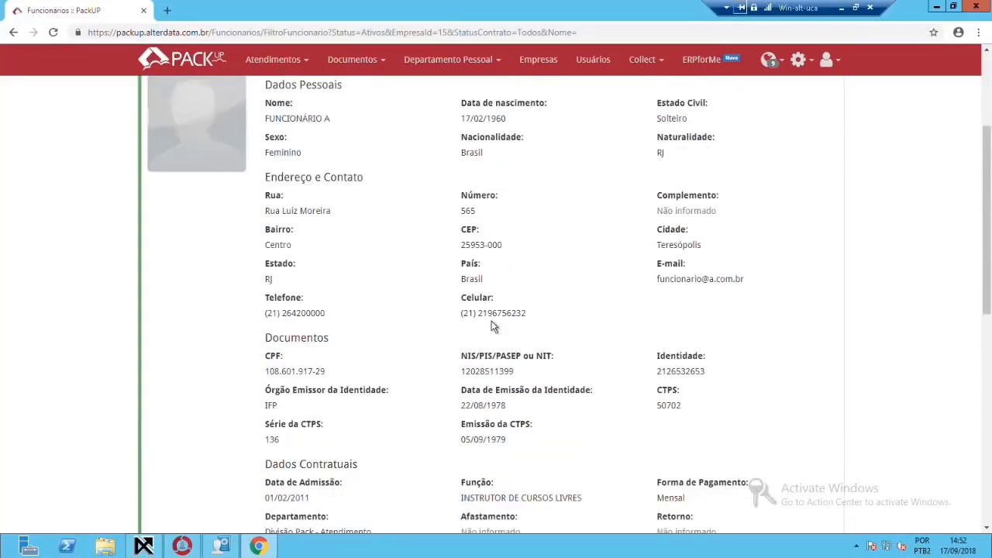
scroll(496, 328, up, 2)
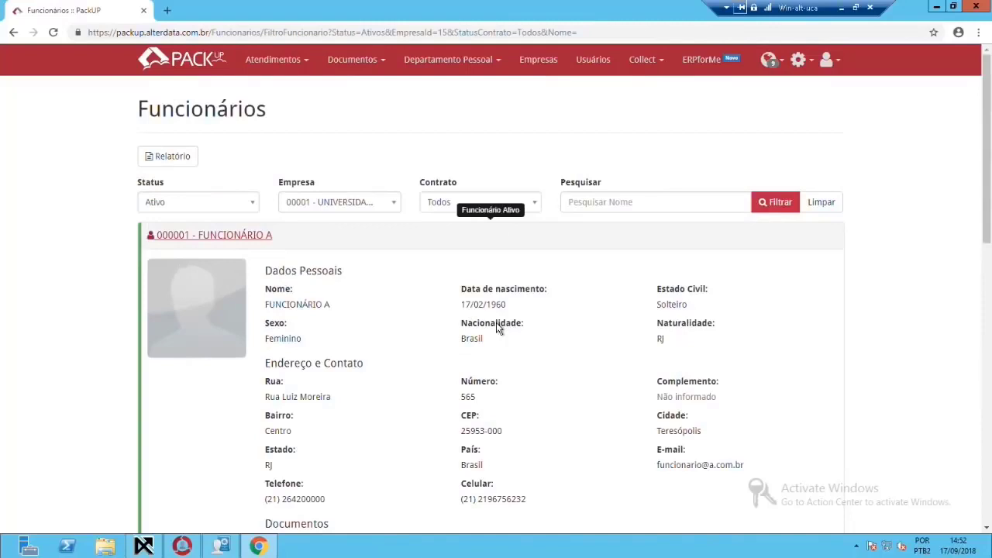
scroll(496, 326, down, 2)
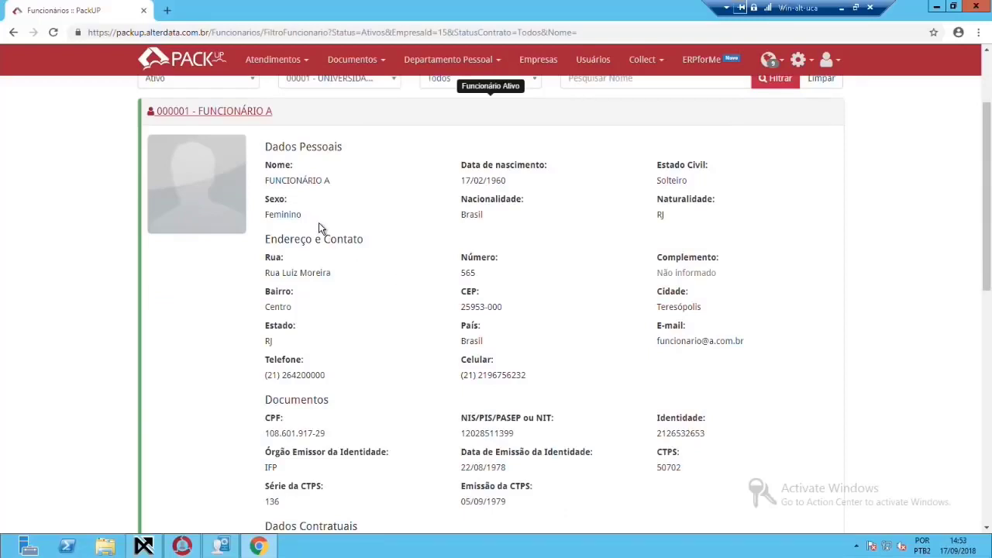
scroll(318, 222, up, 2)
Open FolhaNet in the Departamento Pessoal area and start a new spreadsheet entry (Lançamento em planilha)
click(455, 68)
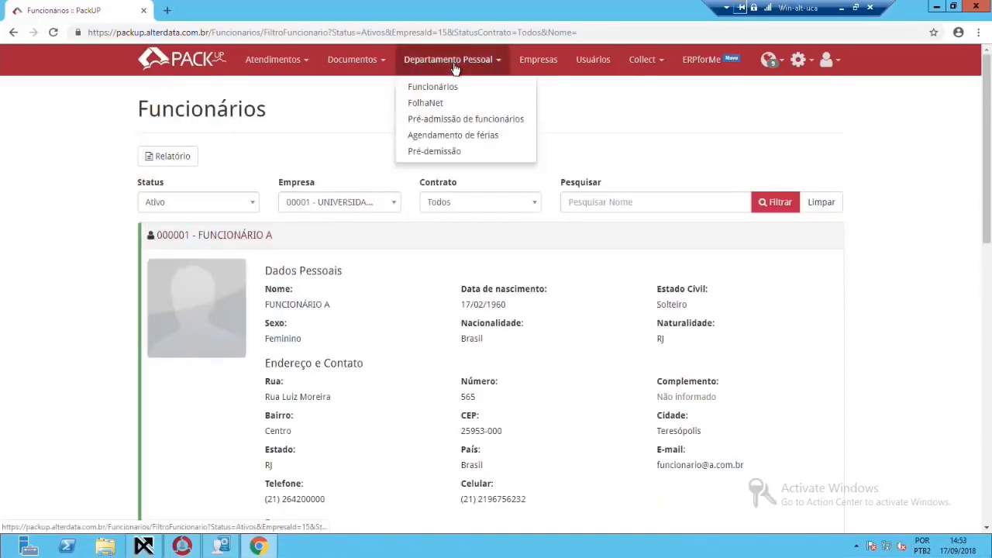
click(425, 104)
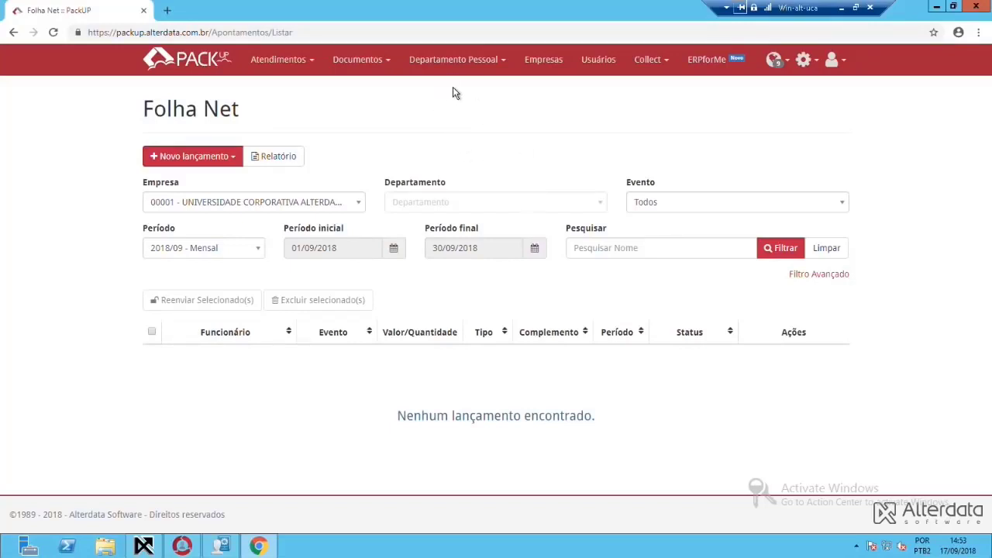
click(459, 60)
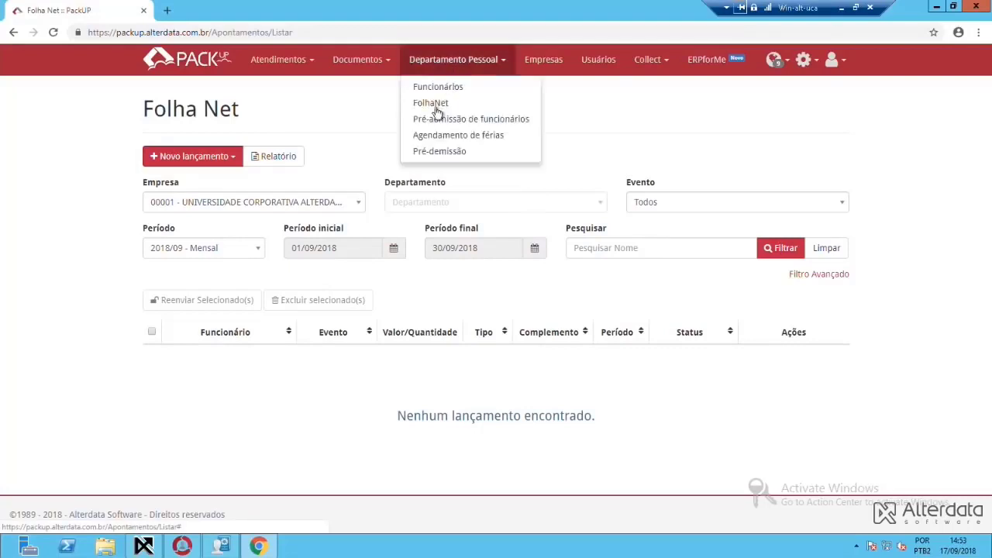
click(445, 108)
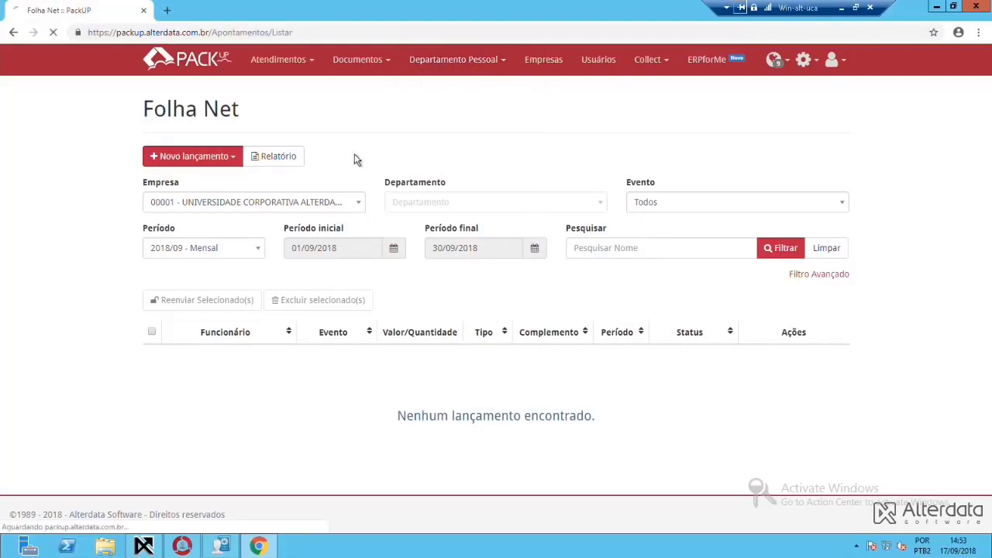
click(215, 165)
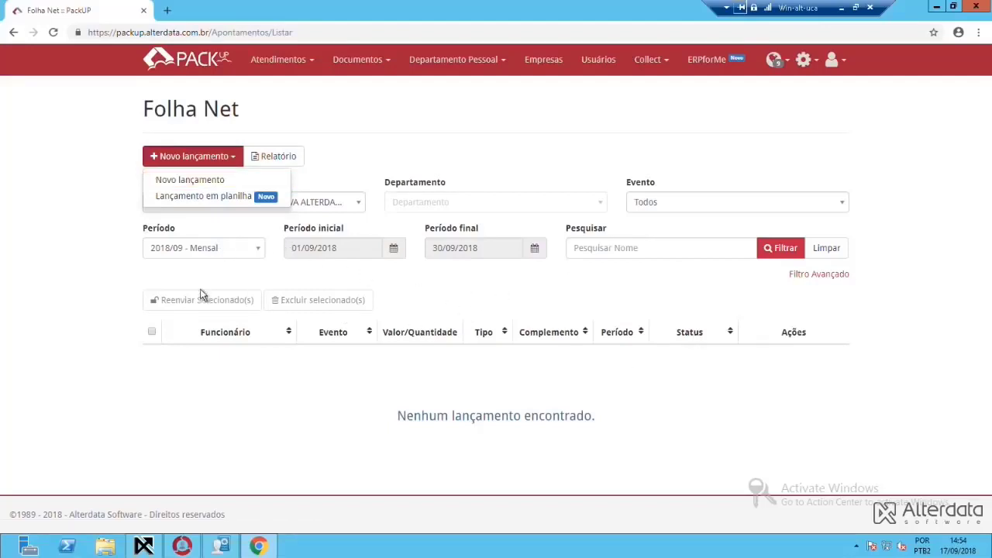
click(203, 198)
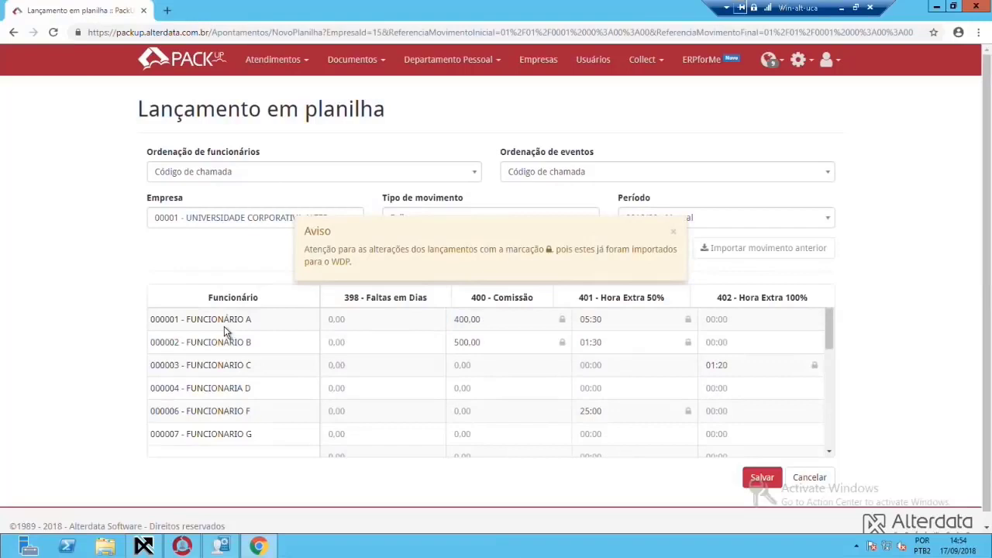
click(376, 319)
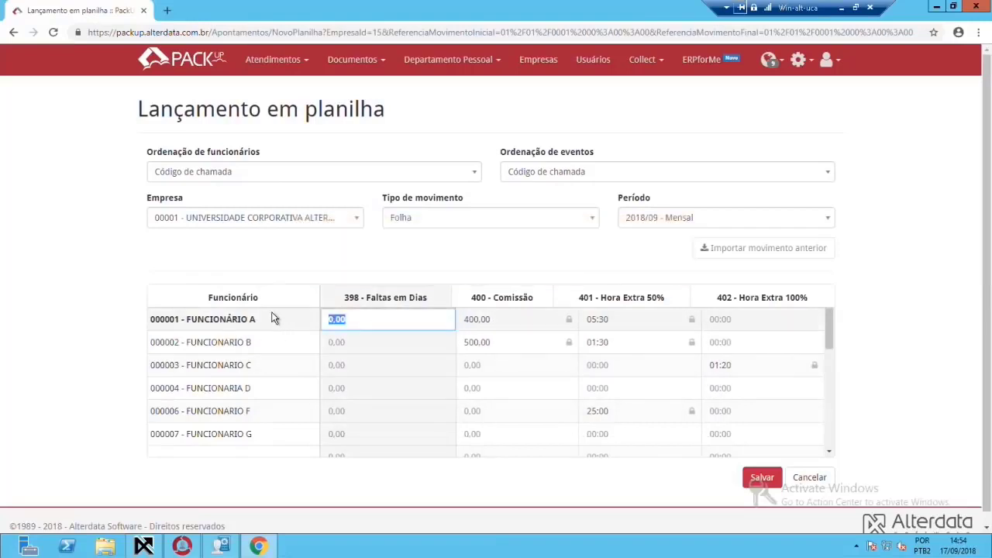
text(1)
click(519, 321)
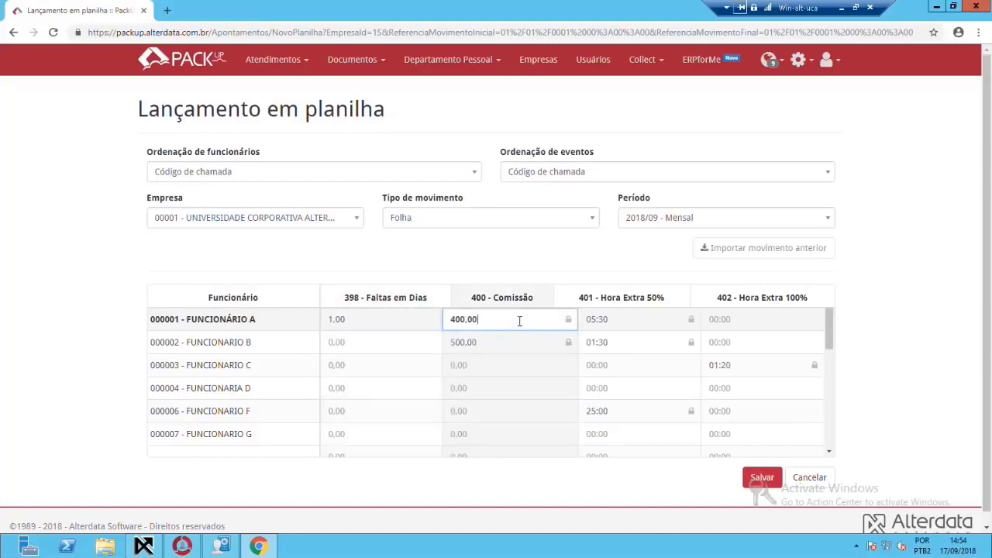
Set the entry period to 2018/10 - Mensal and enter 1,00 under 398 - Faltas em Dias for Funcionário A
click(682, 218)
click(648, 291)
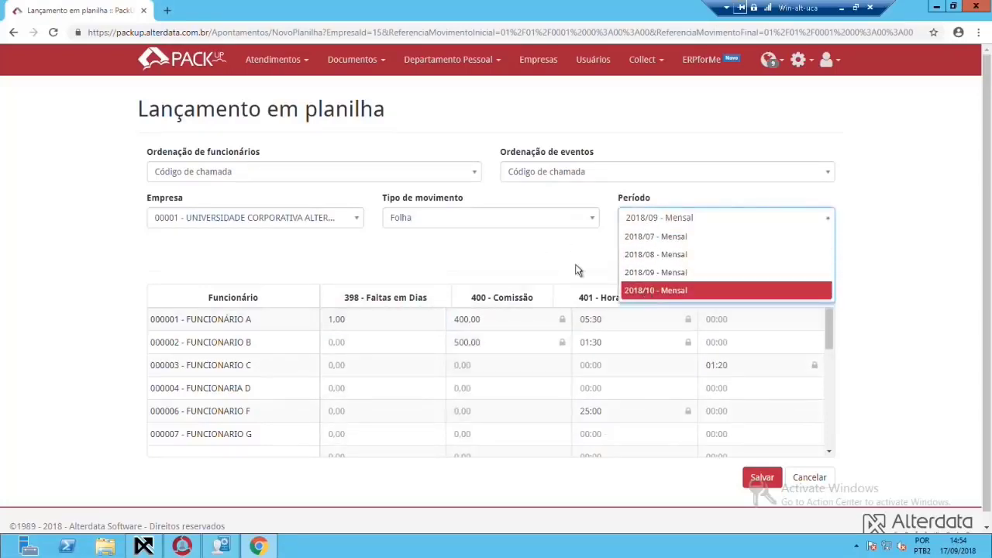
click(578, 174)
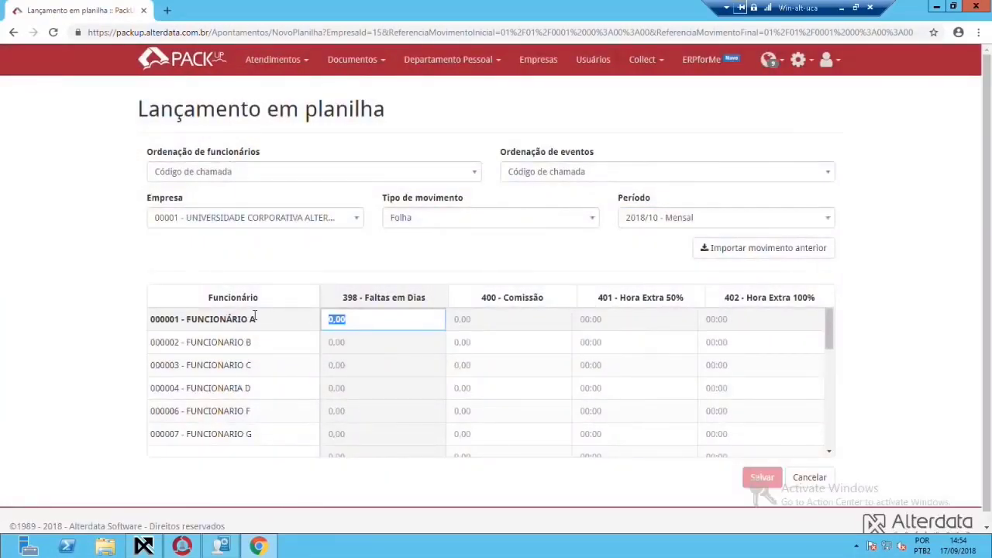
text(0,10)
key(Return)
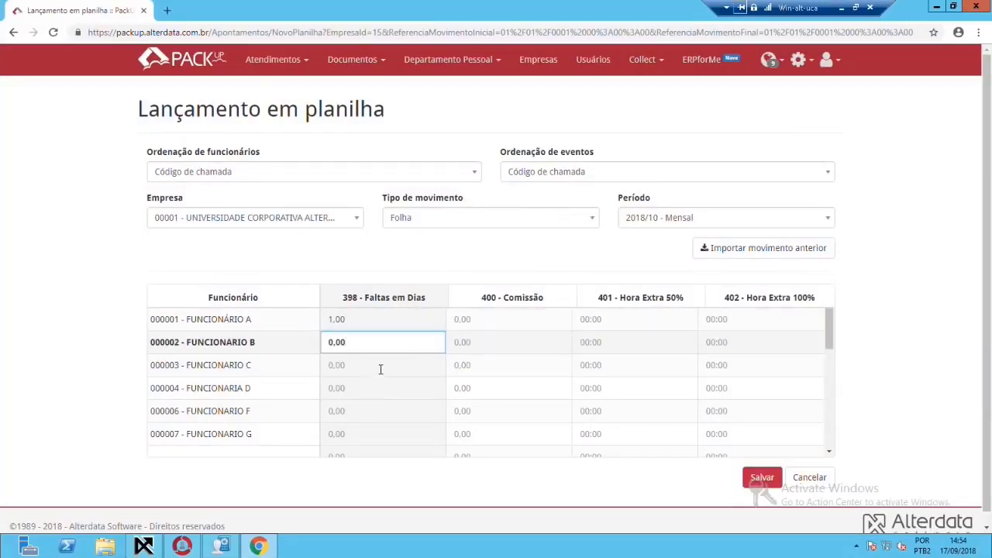
Enter the 400 - Comissão values 400,00, 540,00, 400,00 and 462,00 for Funcionário A, B, C and Funcionária D
click(497, 324)
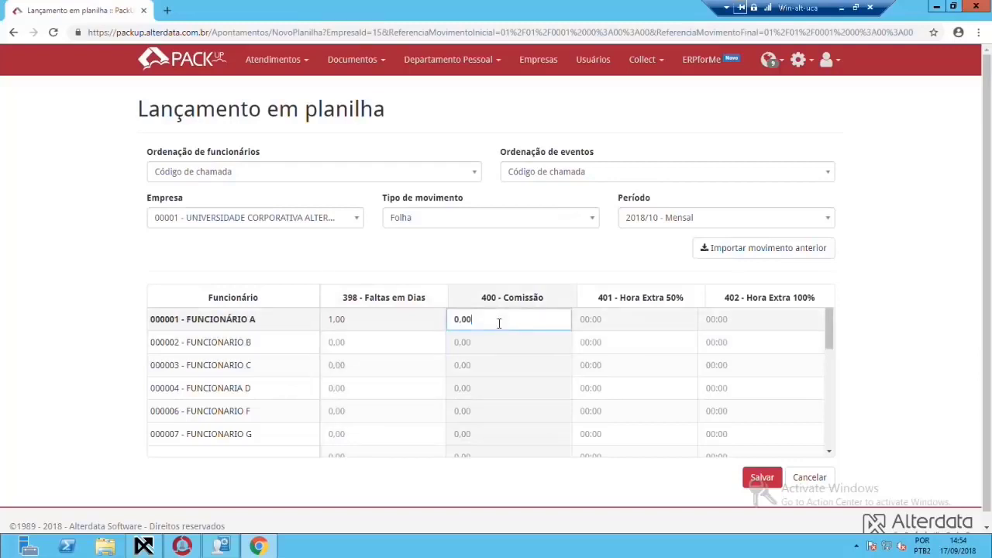
text(400.00)
key(Return)
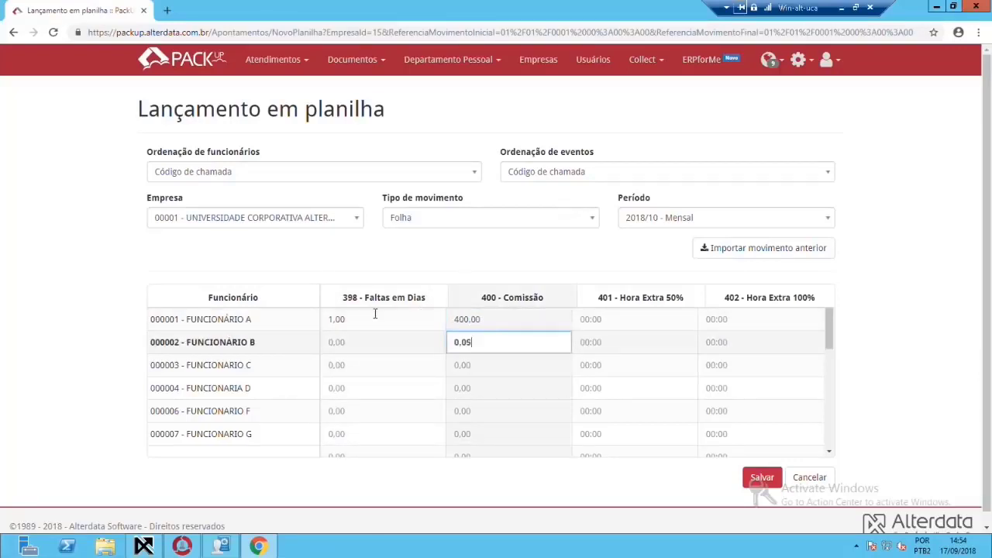
text(540,00)
key(Return)
text(400,0)
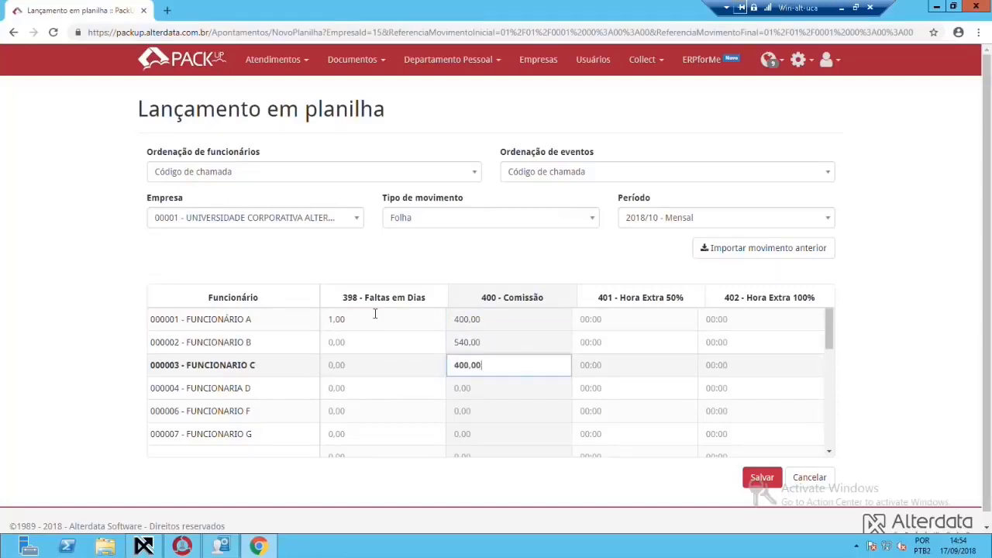
key(Return)
text(462,00)
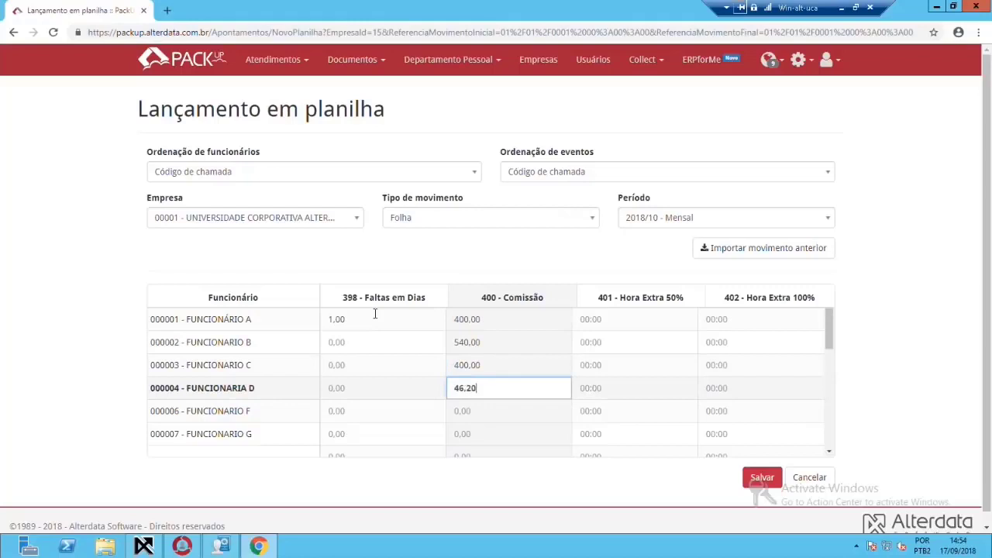
key(Return)
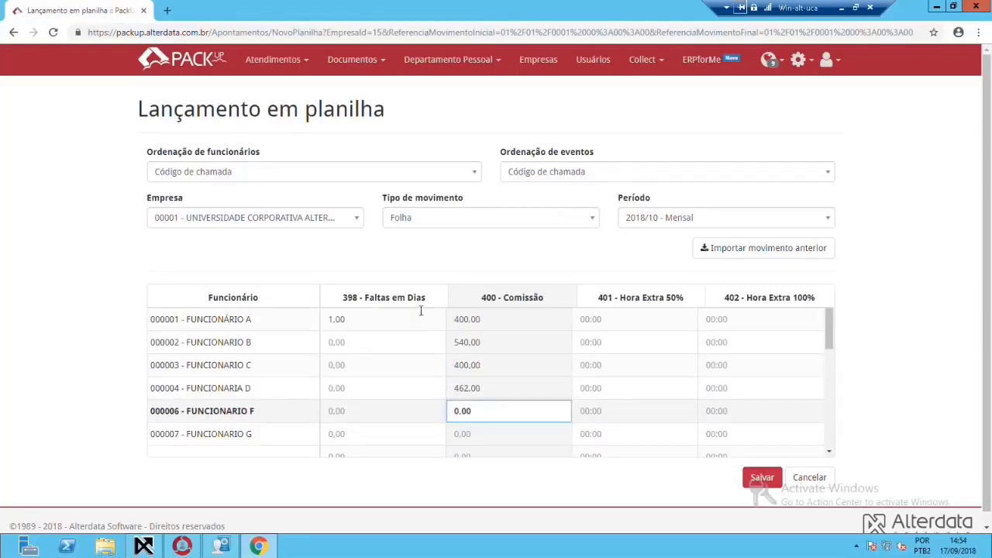
Enter 401 - Hora Extra 50% values of 02:50, 16:00 and 16:50 for Funcionário A, B and C, and save the spreadsheet entries
click(612, 341)
click(612, 319)
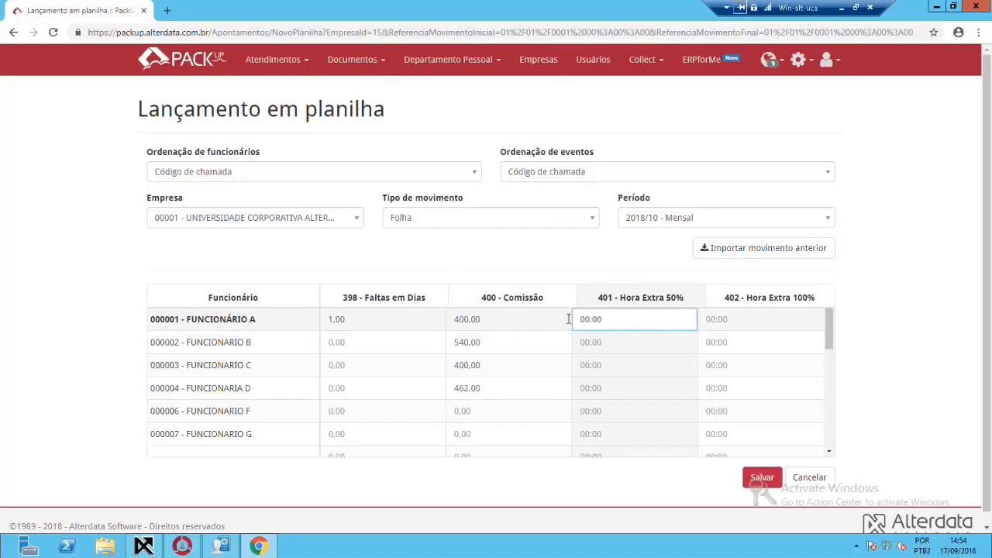
text(028)
key(BackSpace)
text(5:00)
key(BackSpace)
click(602, 343)
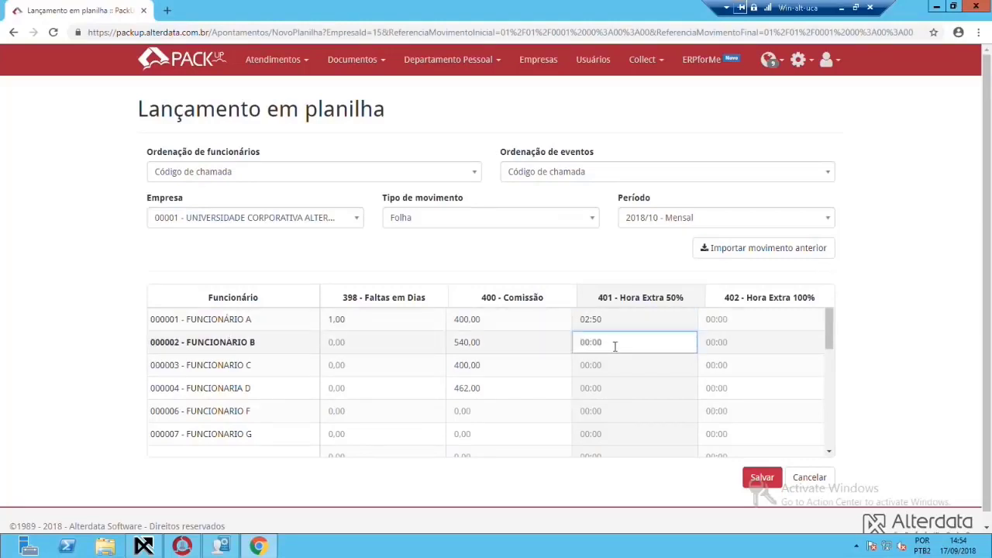
text(16:00)
click(618, 370)
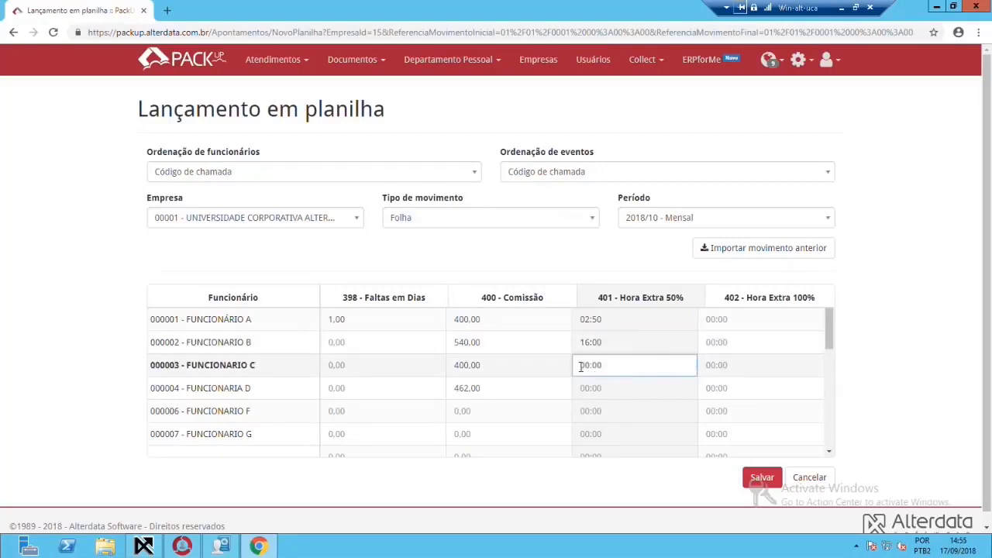
text(16:50)
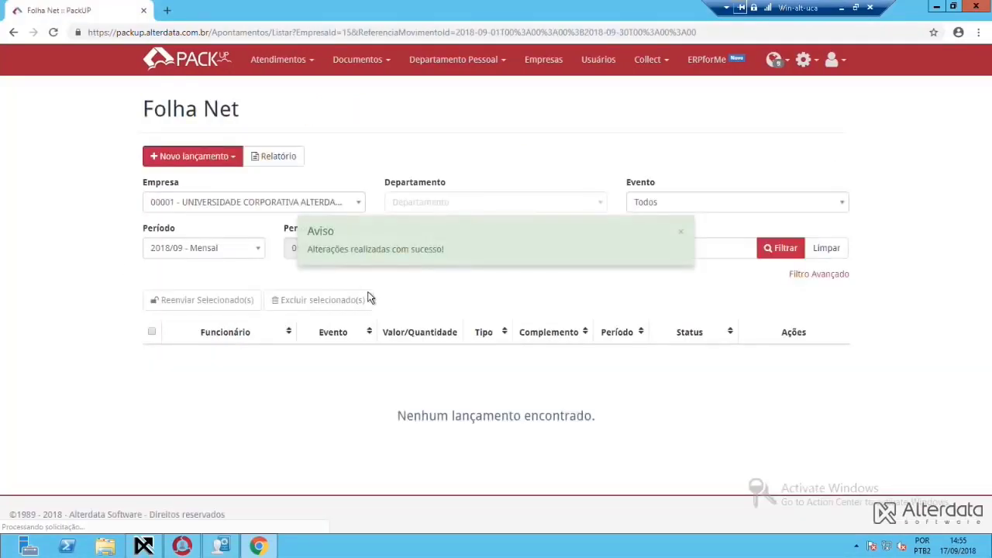
Filter the Folha Net entries by the 2018/10 - Mensal period
click(198, 248)
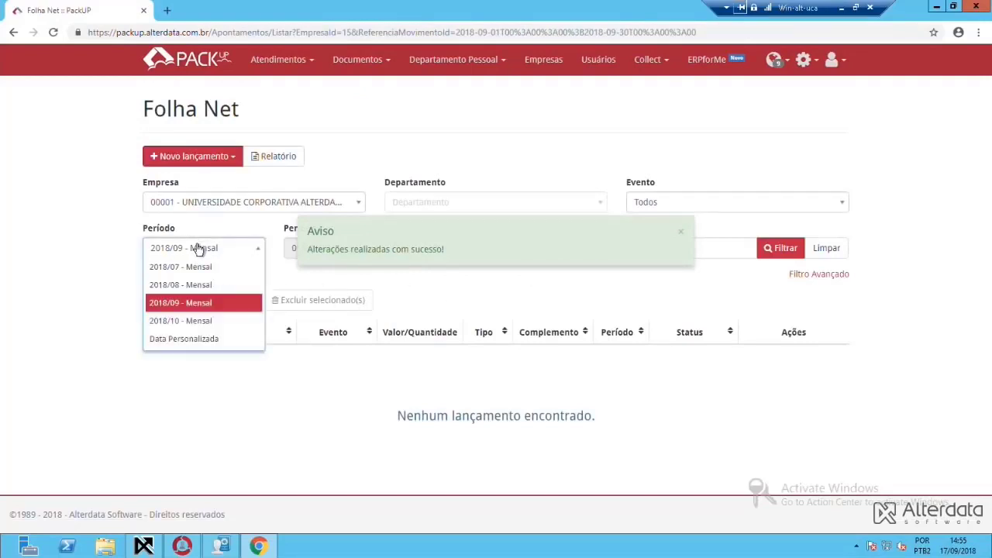
click(182, 320)
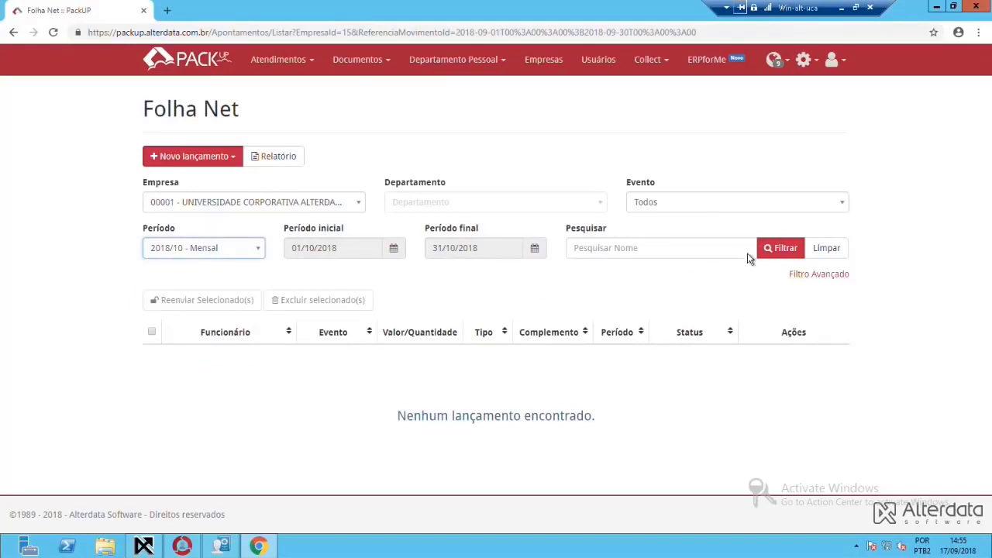
click(770, 250)
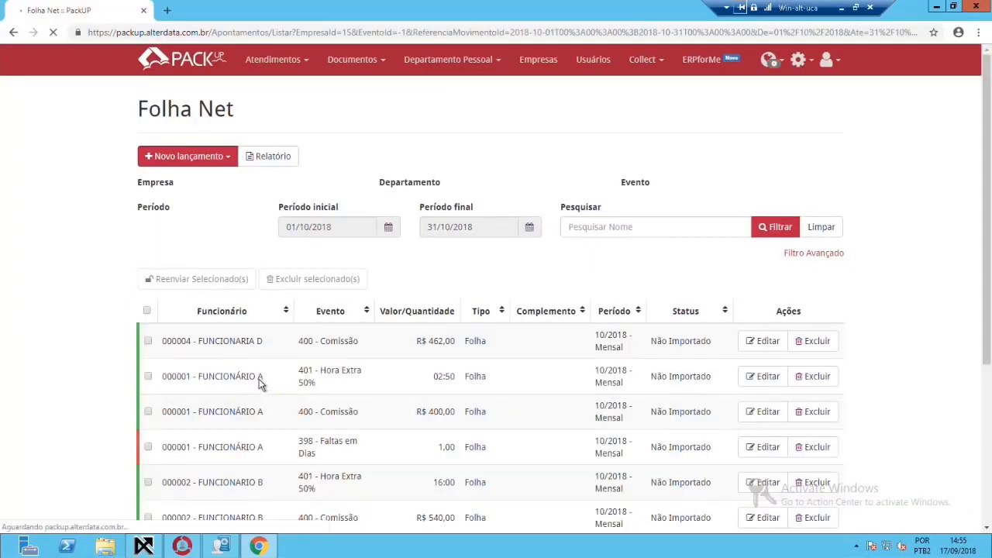
Review the filtered Folha Net entries, open Funcionária D's 400 - Comissão entry for editing, and close it without saving
scroll(199, 171, down, 2)
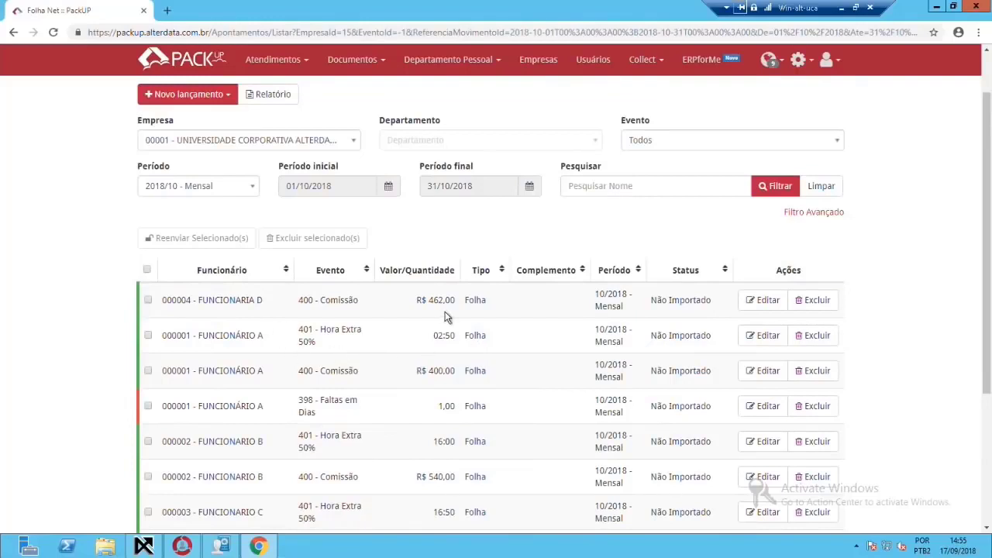
scroll(440, 400, down, 1)
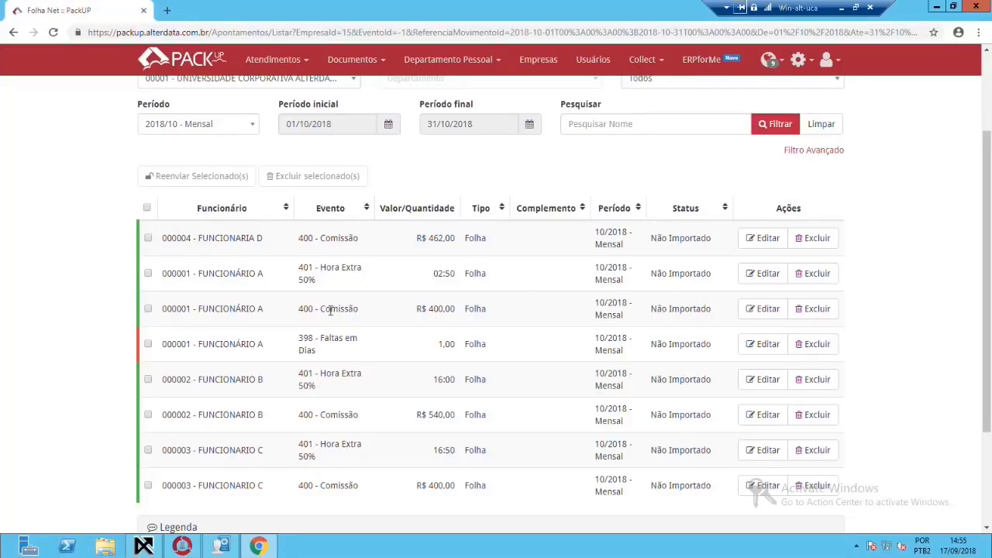
click(760, 238)
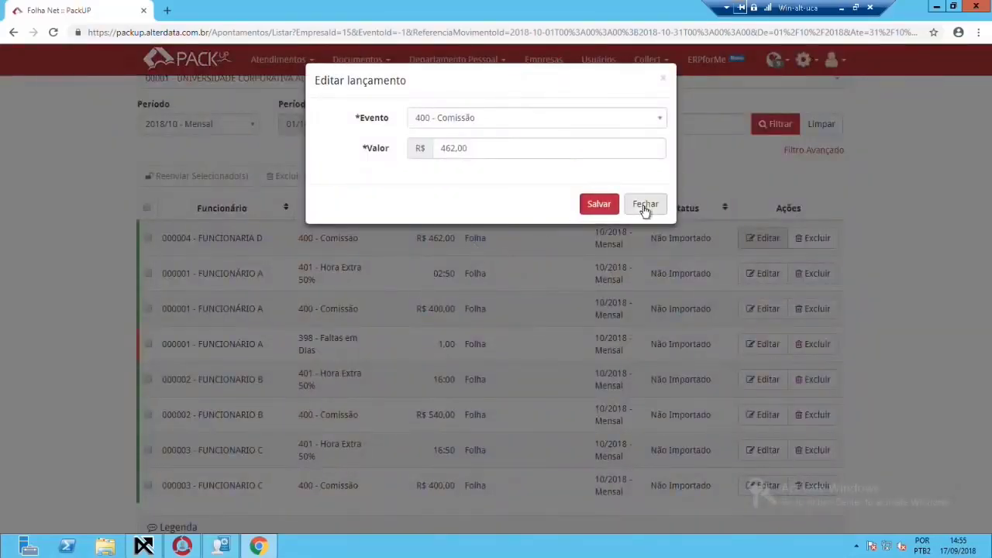
click(644, 204)
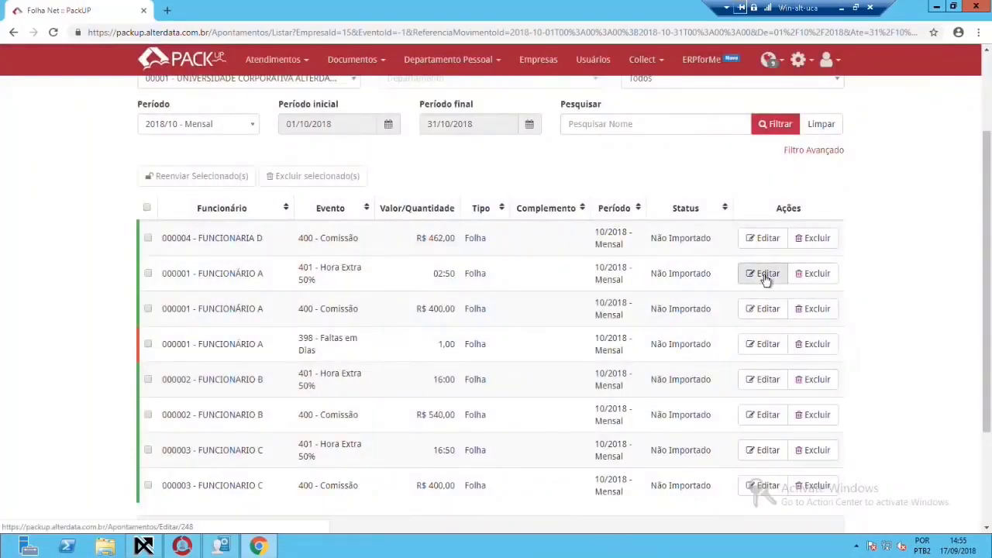
Set the quantity of Funcionário A's 401 - Hora Extra 50% entry to 56:25 and save it
click(762, 273)
drag(443, 149, 399, 146)
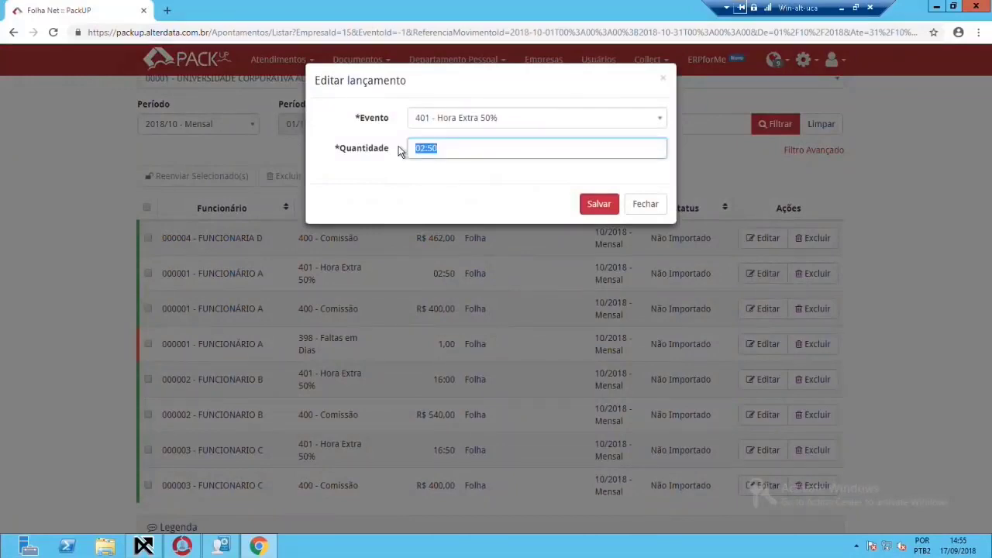
text(562:50)
click(598, 204)
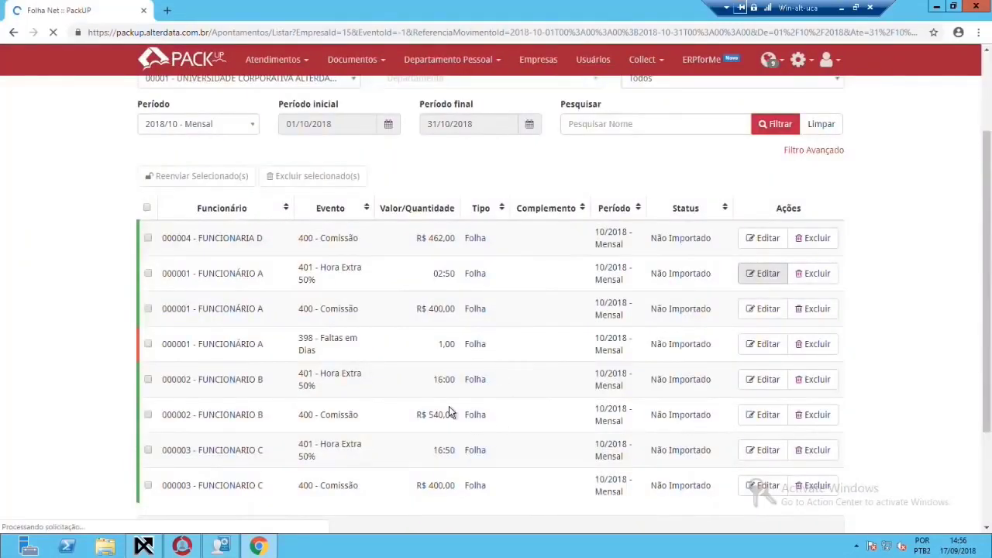
Examine the Folha Net entries for 2018/10 - Mensal, including the color legend and each entry's import status and available actions
scroll(616, 397, down, 1)
scroll(620, 398, down, 1)
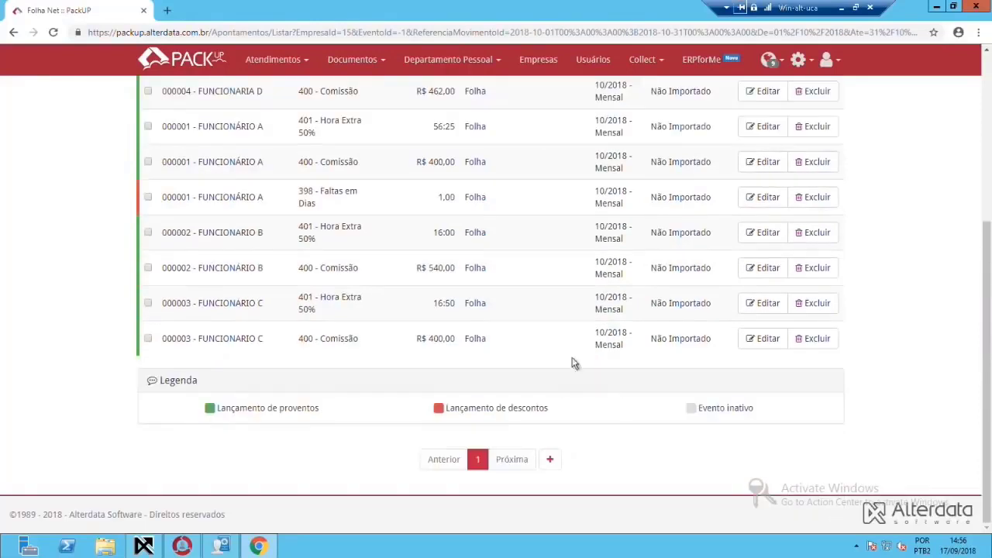
scroll(573, 362, up, 3)
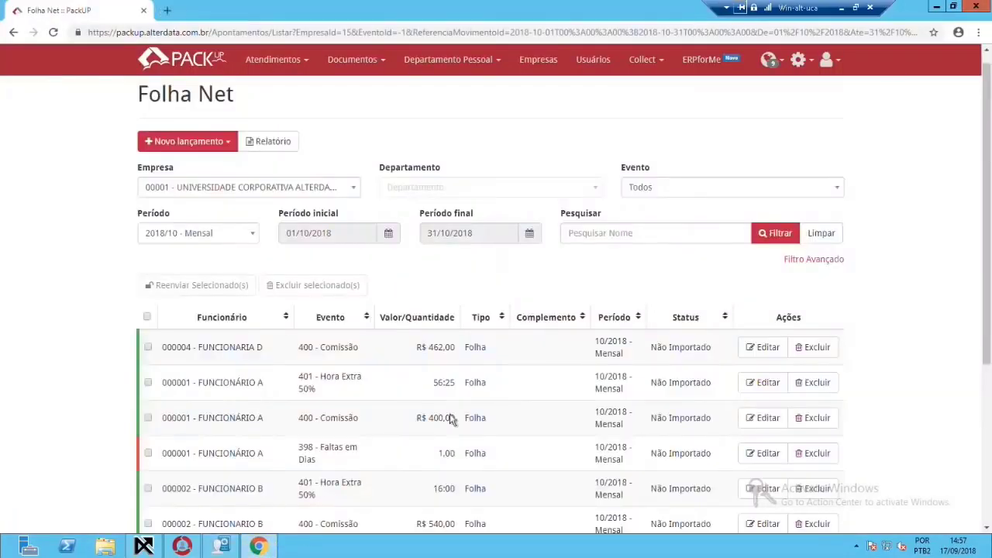
scroll(276, 368, down, 2)
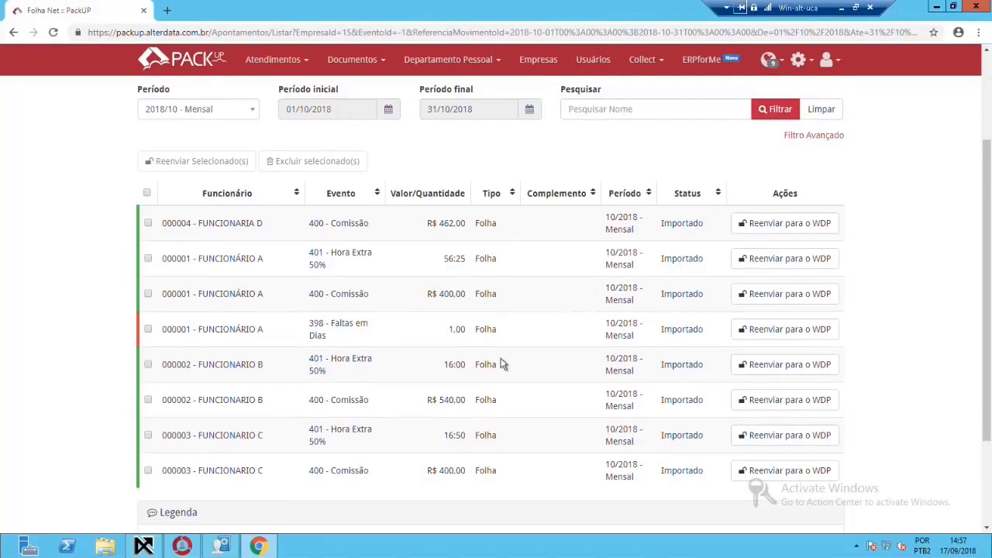
scroll(521, 424, up, 1)
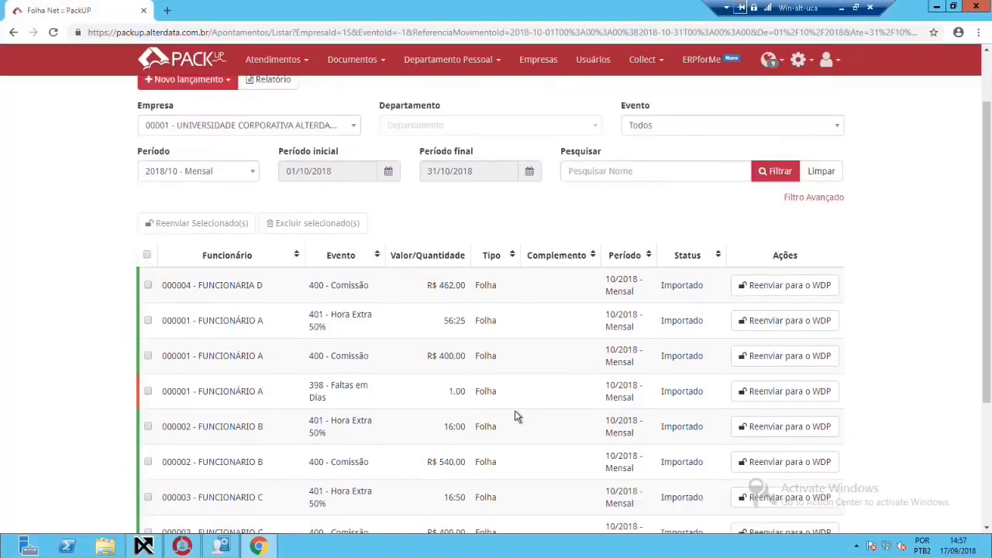
scroll(515, 410, up, 1)
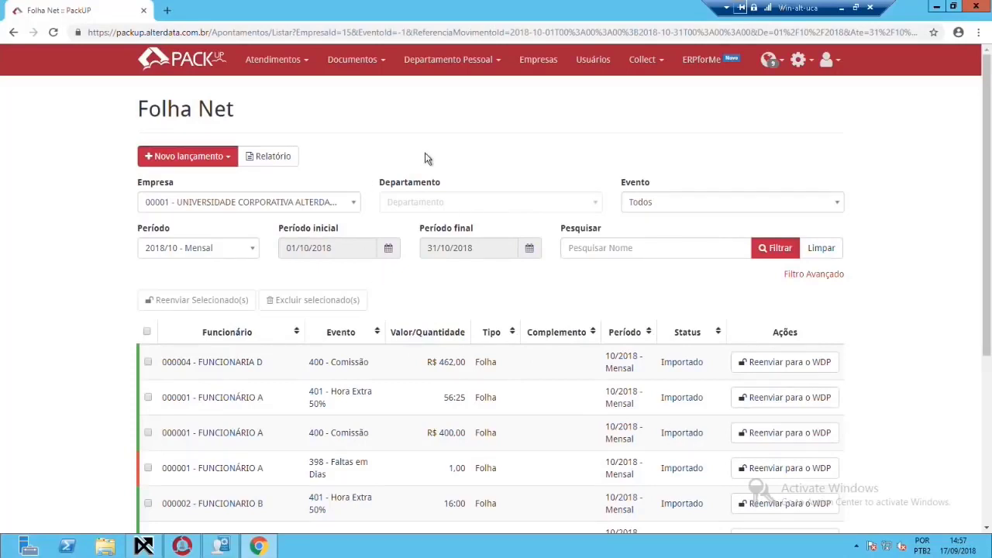
View the Evento and Ação options of the Relatório de Lançamento and close it without generating a report
click(256, 159)
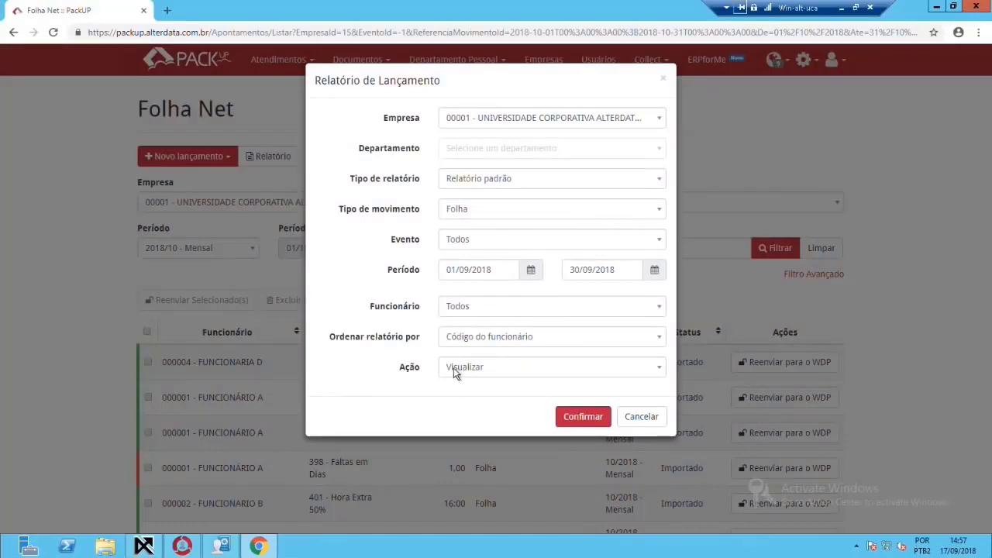
click(474, 243)
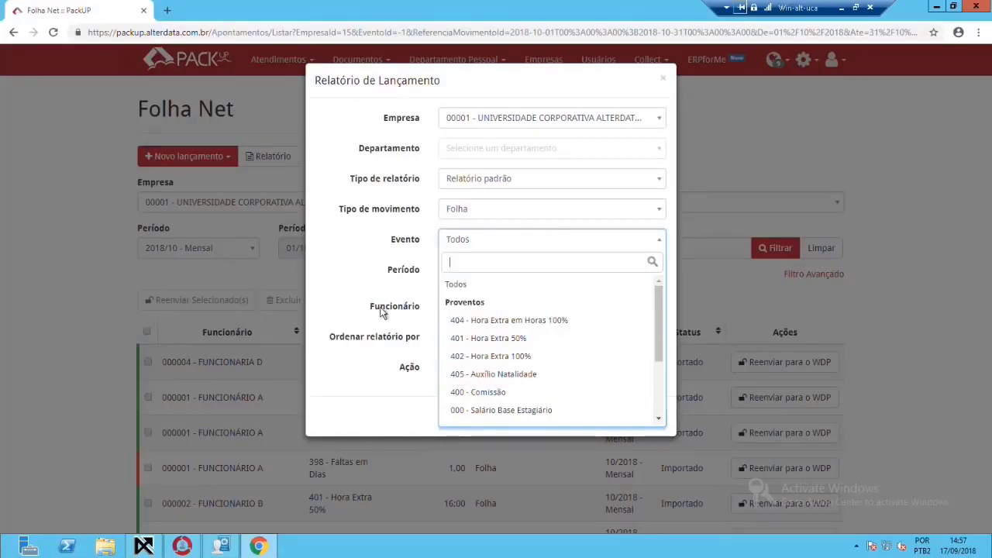
click(369, 140)
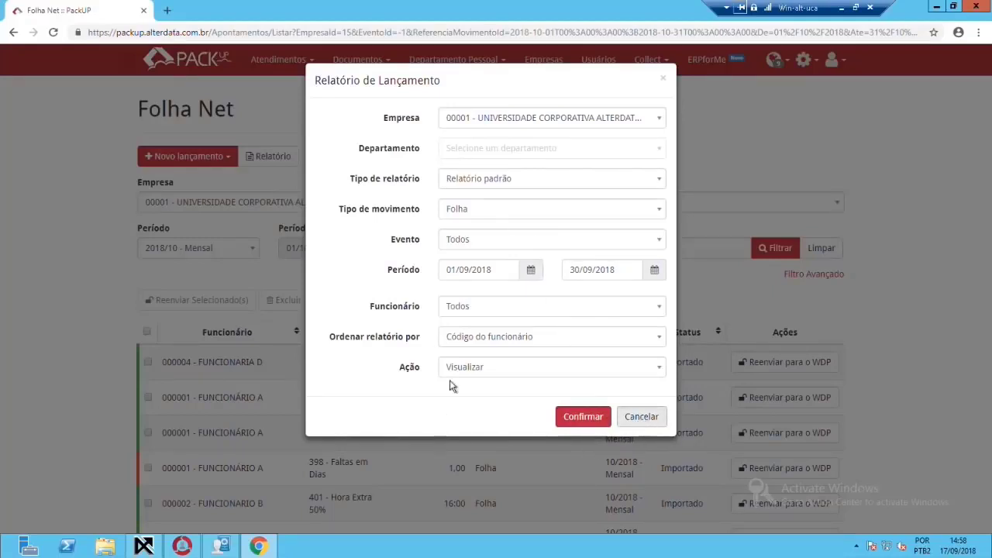
click(480, 371)
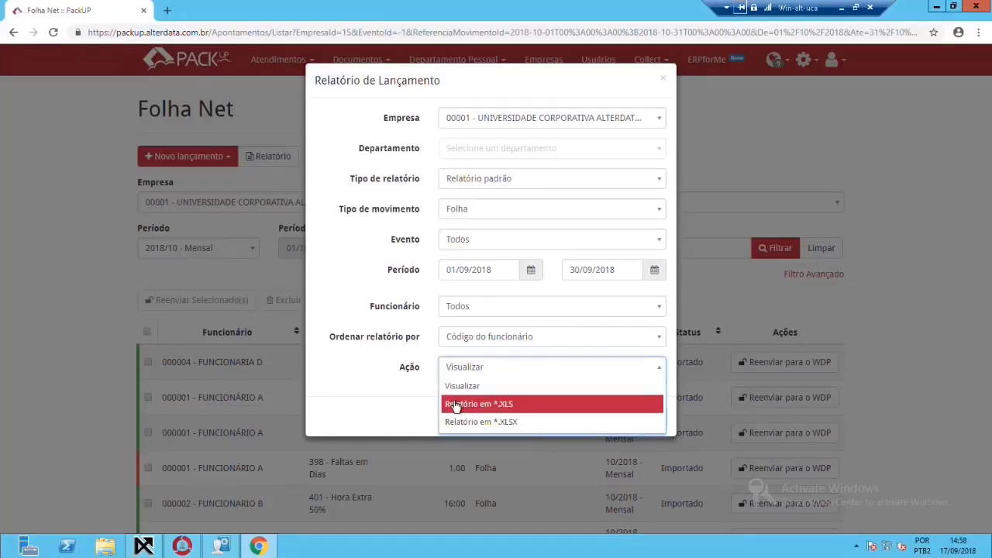
click(328, 285)
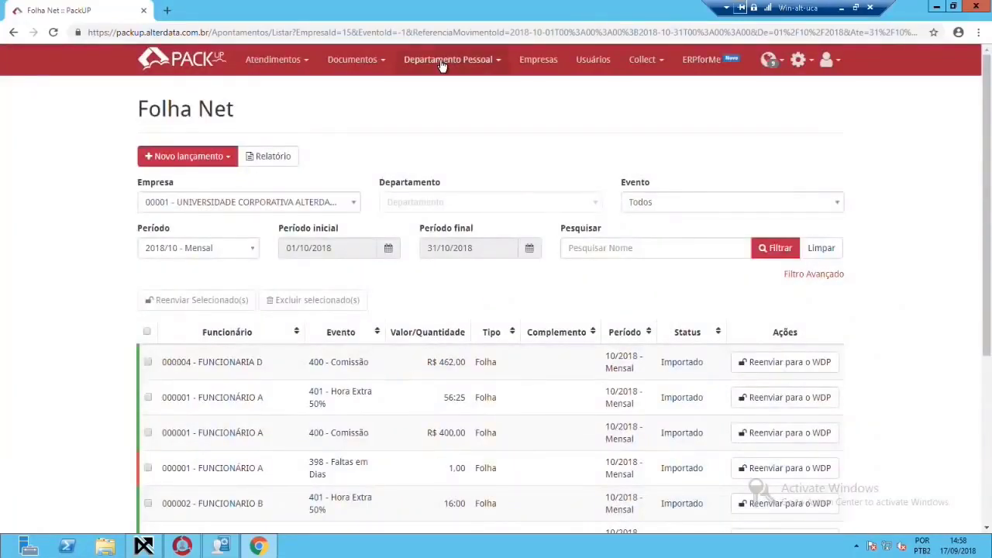
Open Pré-admissão de funcionários and resend the listed candidate to the WDP, leaving the audit reason blank
click(441, 65)
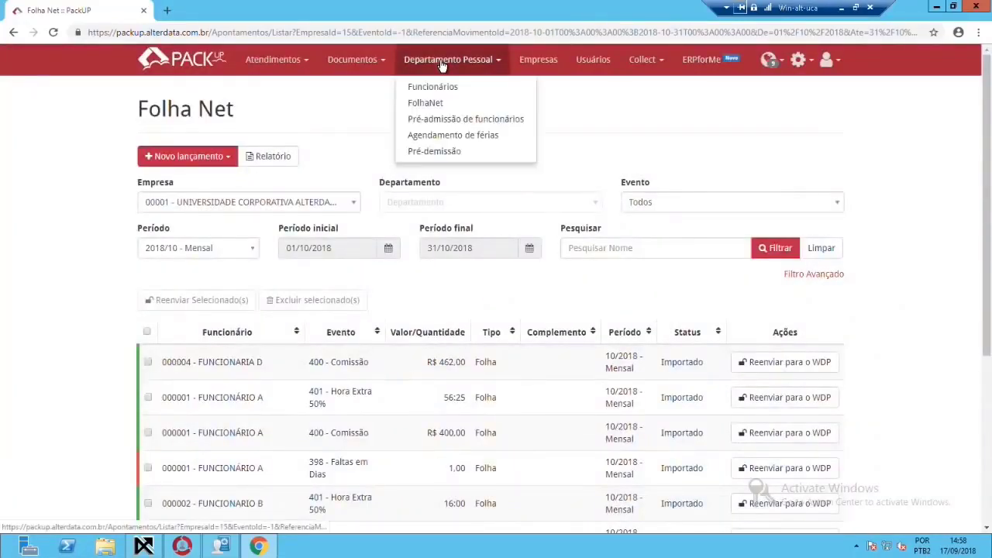
click(429, 120)
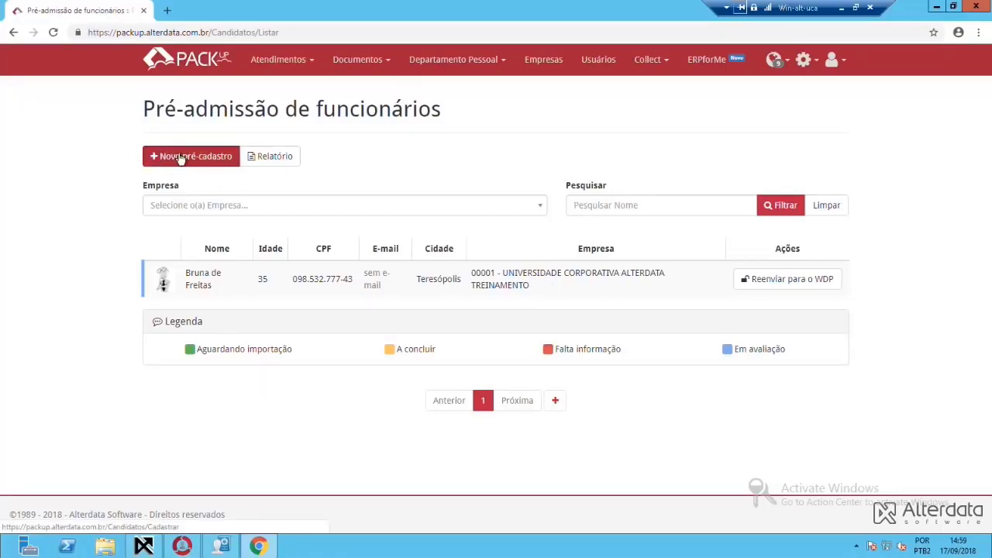
click(776, 280)
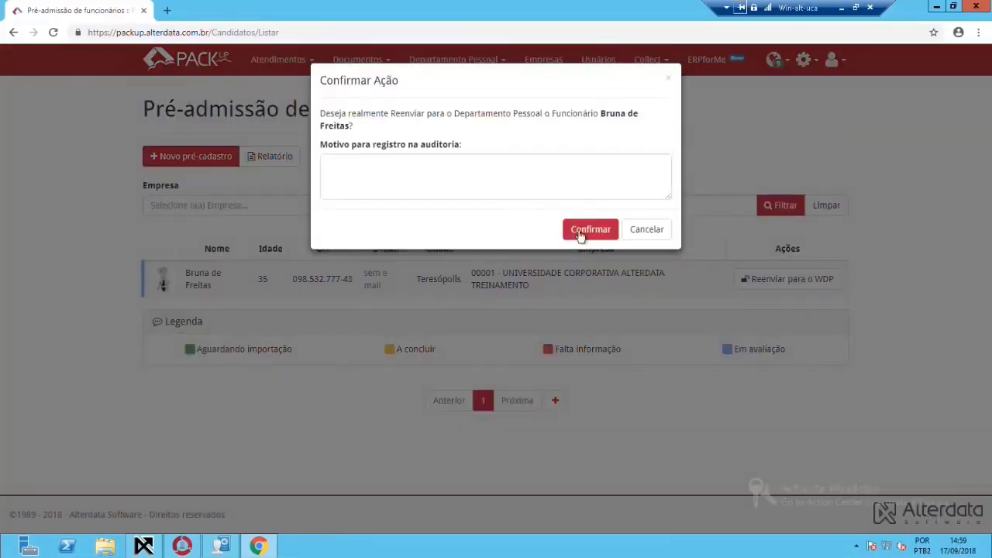
click(581, 230)
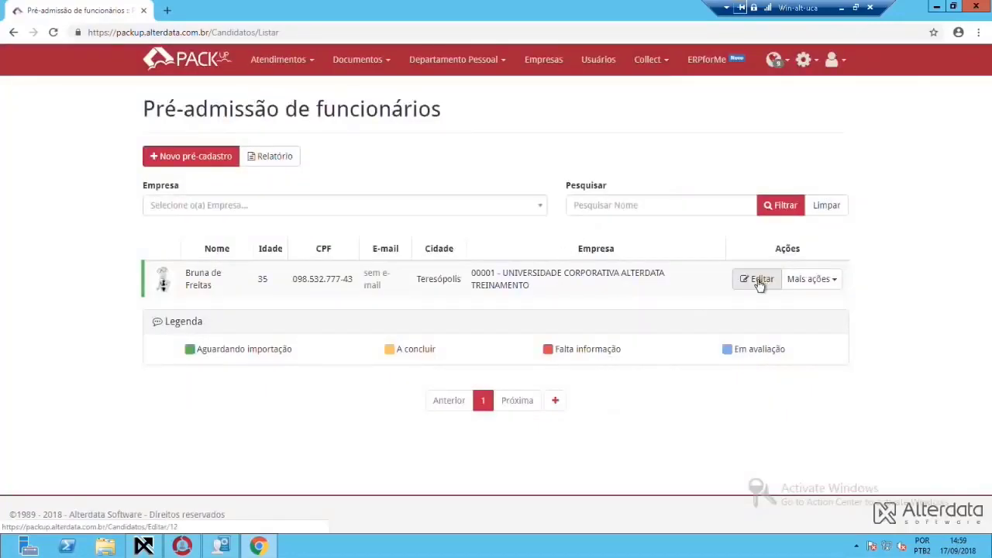
Open the candidate's pre-registration for editing and review the observation history and all Dados Pessoais fields
click(758, 283)
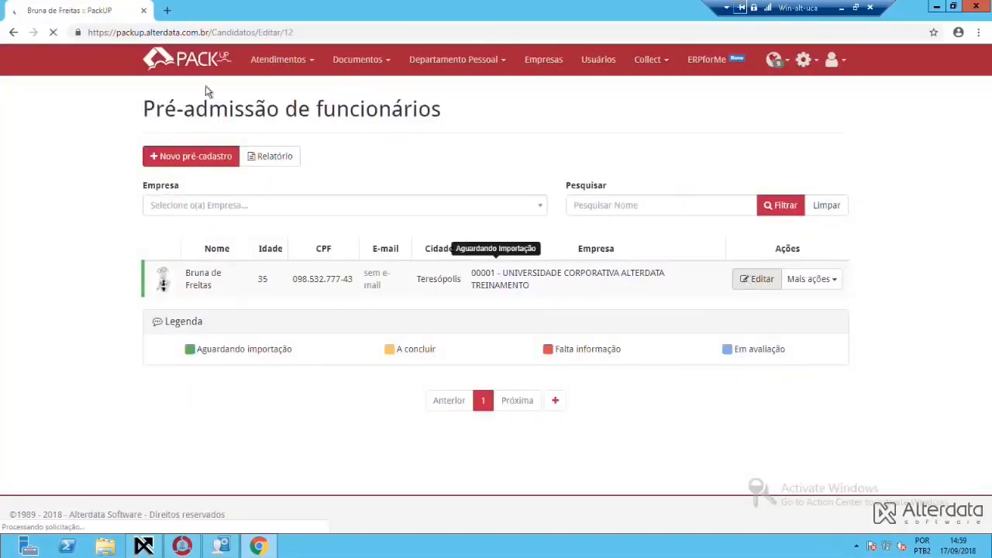
click(748, 279)
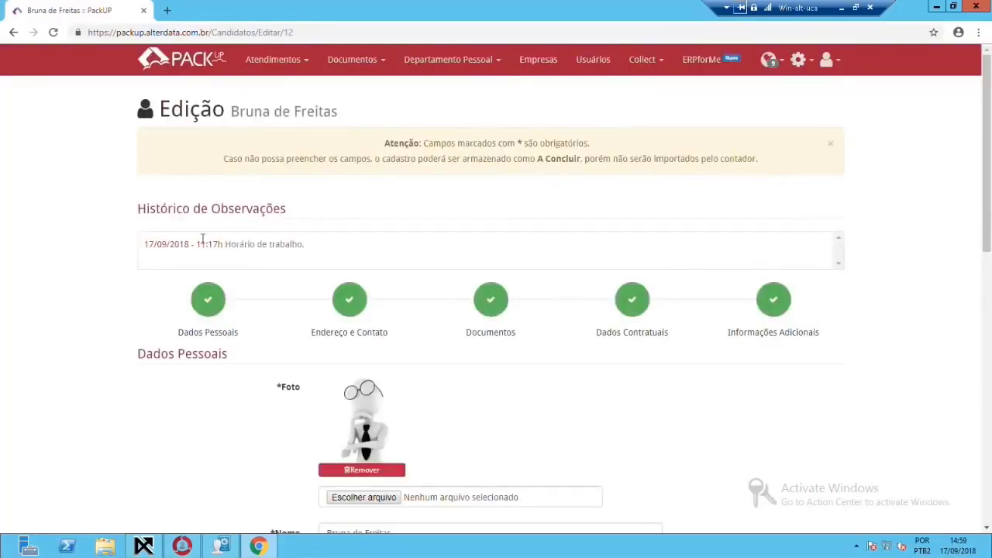
scroll(203, 262, down, 1)
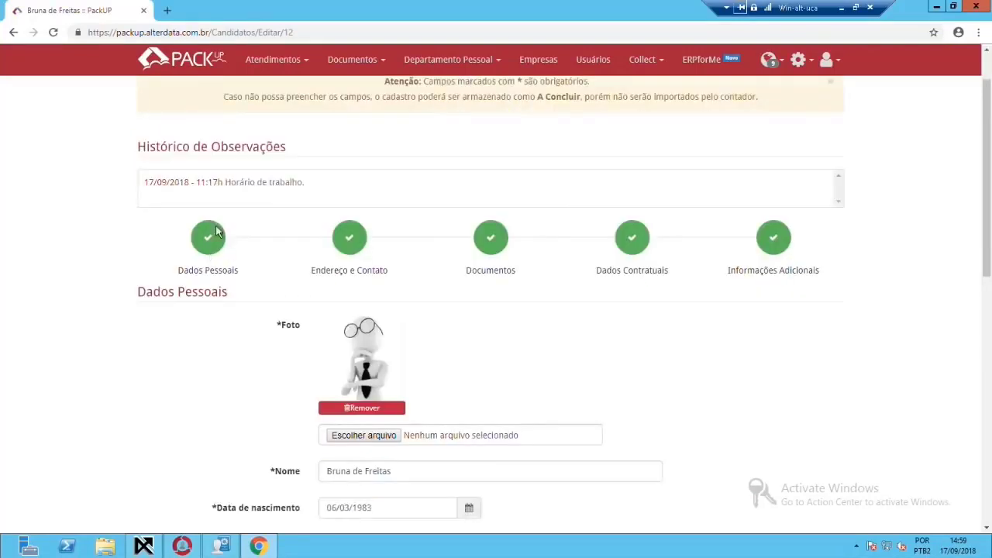
scroll(216, 231, down, 1)
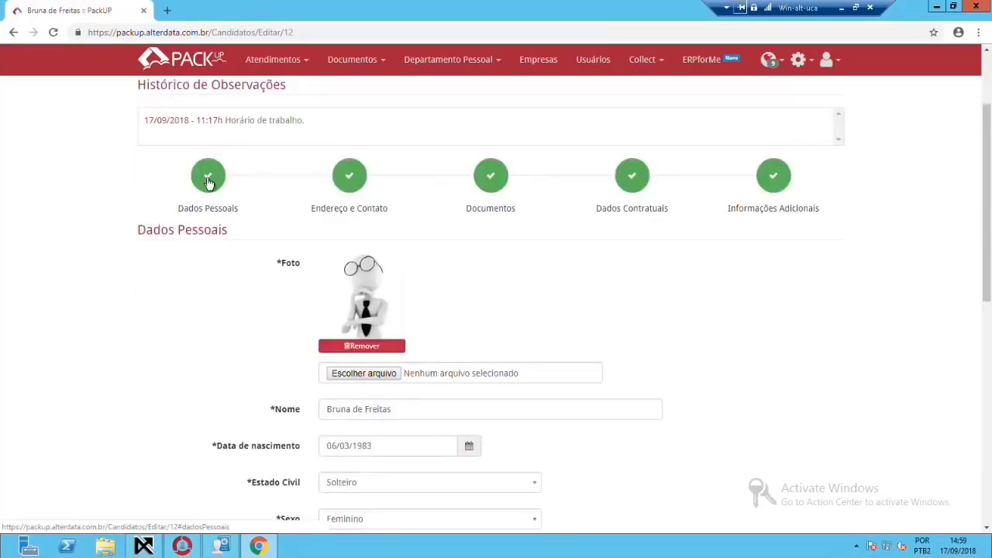
scroll(375, 303, down, 1)
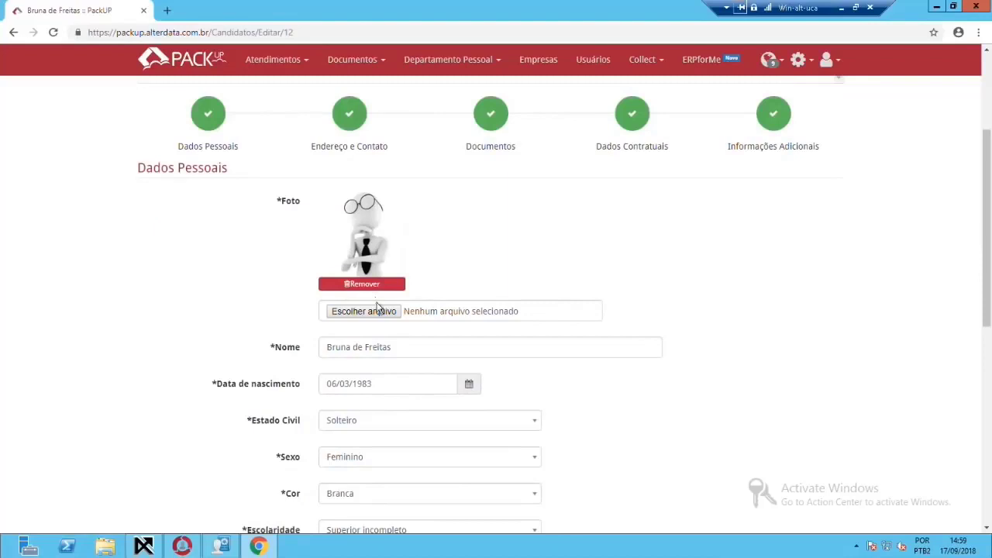
scroll(388, 338, down, 3)
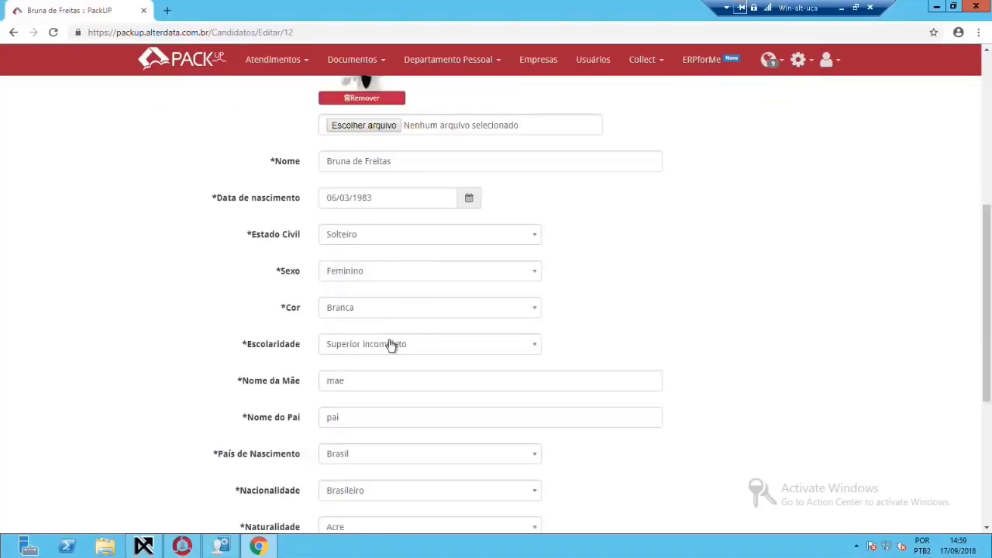
scroll(390, 345, down, 3)
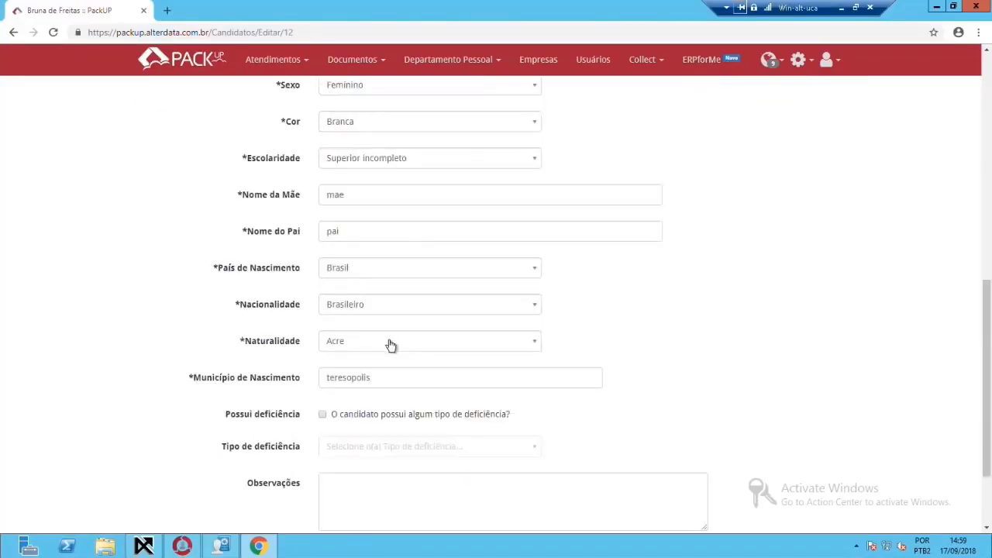
scroll(390, 345, down, 2)
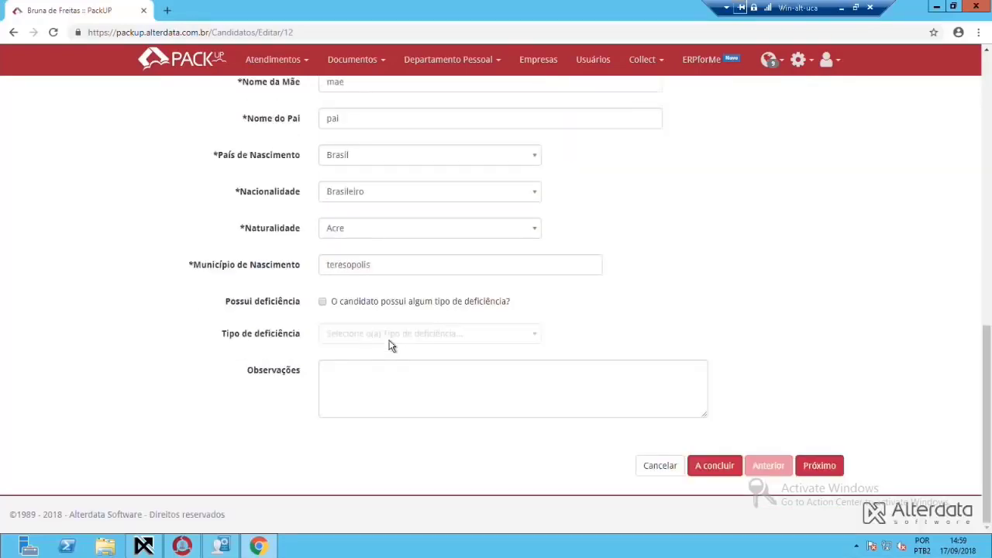
scroll(398, 357, up, 10)
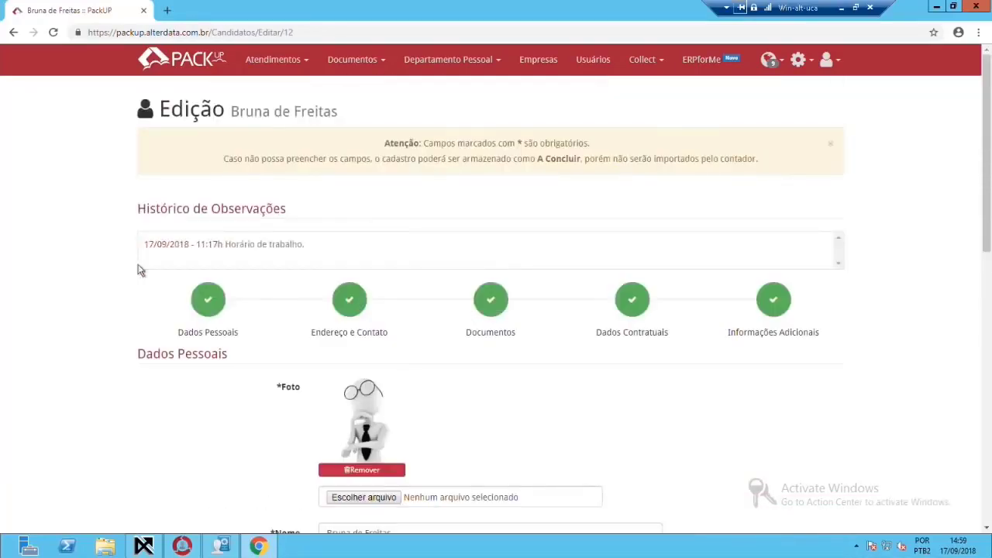
Review the address and contact fields in the Endereço e Contato stage of the candidate's pre-registration
click(356, 313)
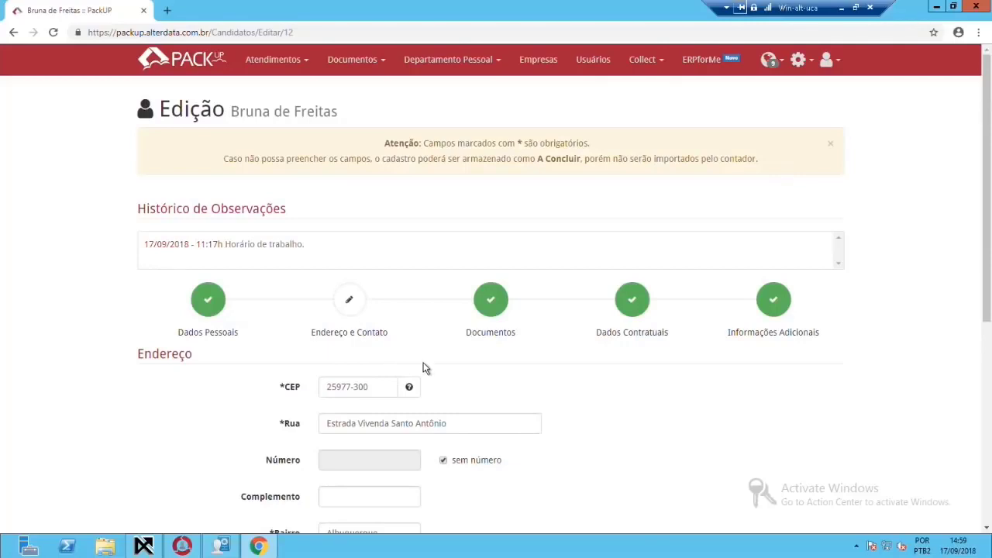
scroll(424, 371, down, 2)
scroll(424, 372, down, 4)
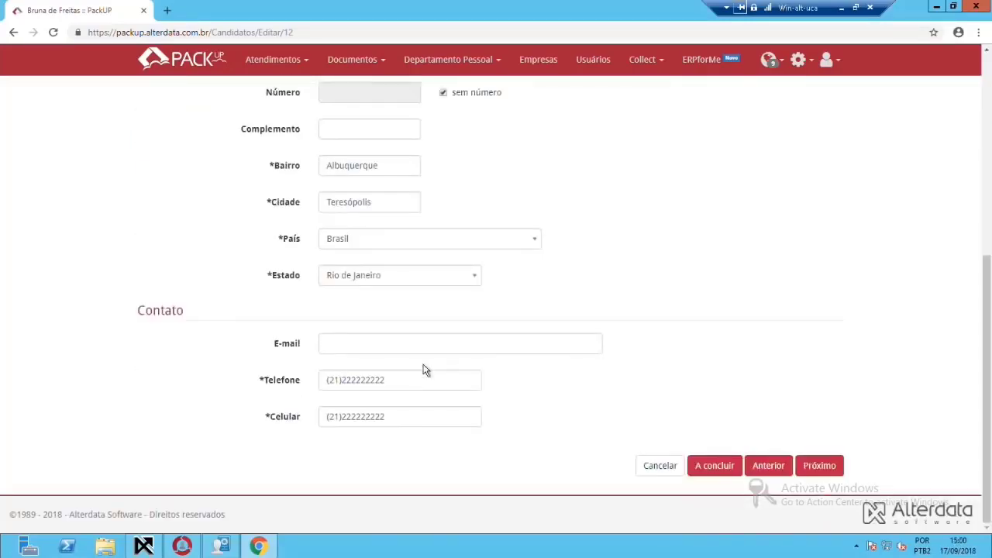
scroll(571, 404, up, 6)
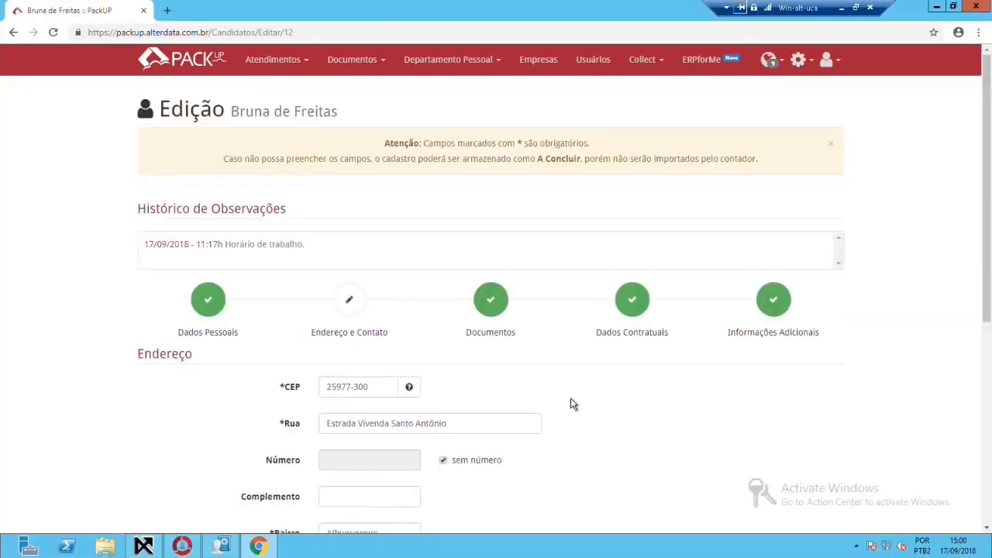
Review the identity, CTPS, voter registration and CNH fields in the Documentos stage of the candidate's pre-registration
click(495, 303)
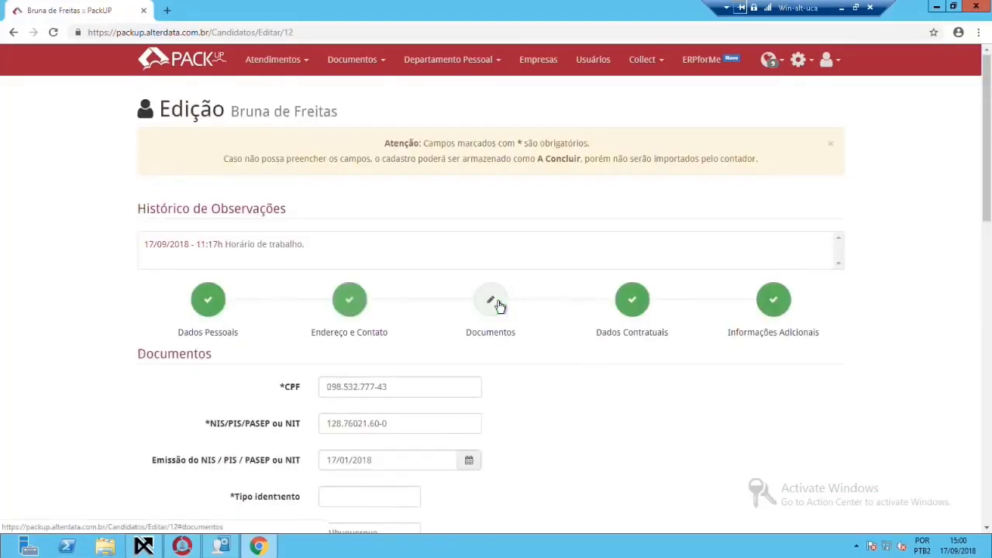
scroll(407, 424, down, 4)
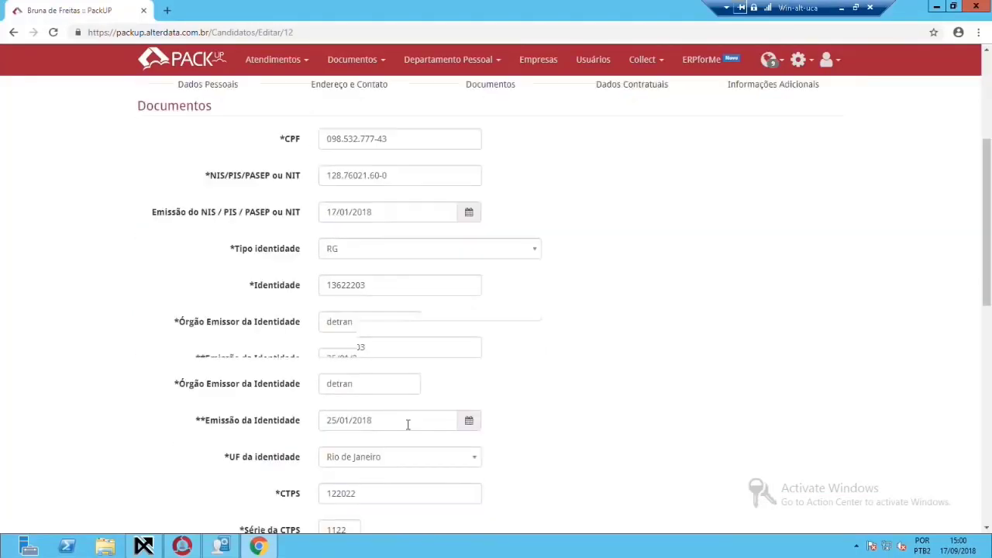
scroll(408, 424, down, 4)
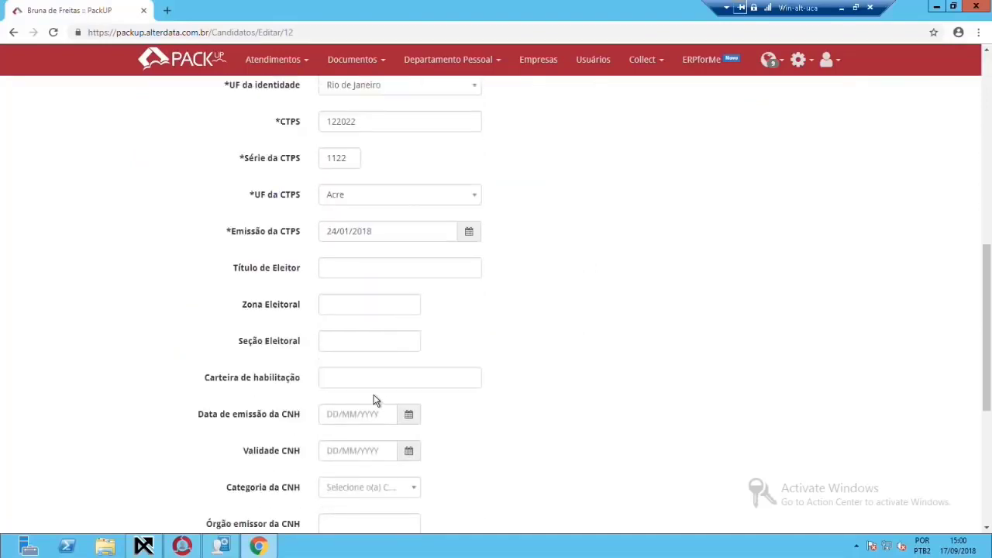
scroll(398, 383, down, 4)
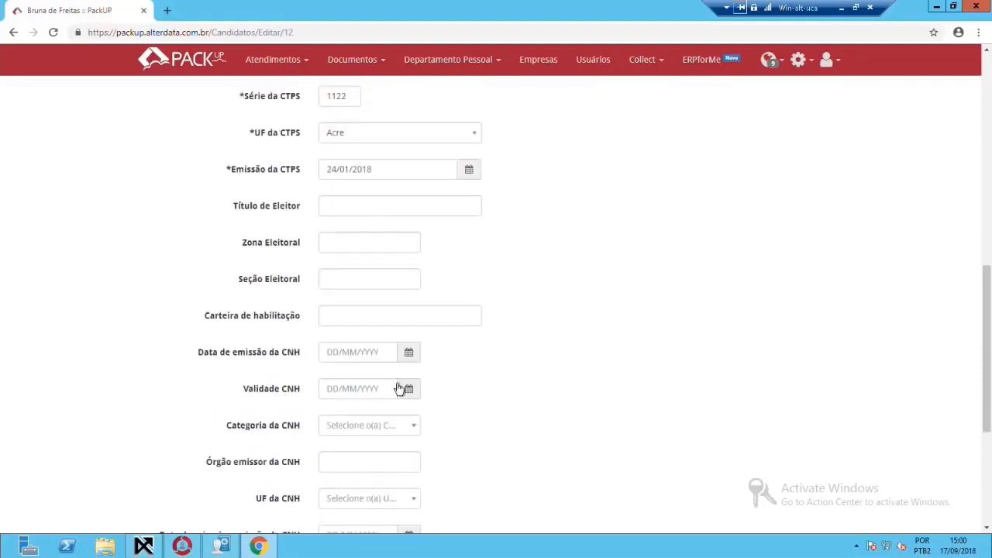
scroll(411, 395, up, 12)
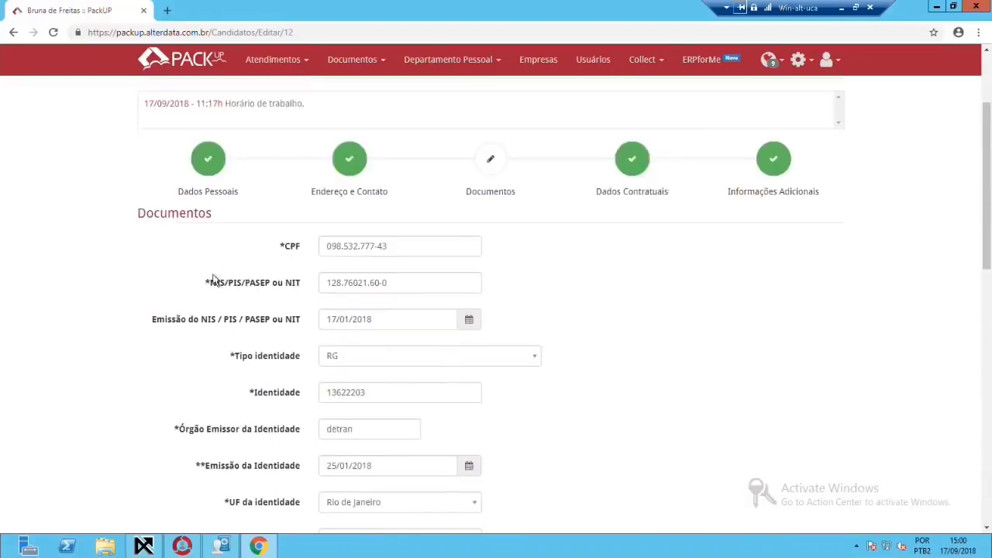
scroll(461, 324, down, 3)
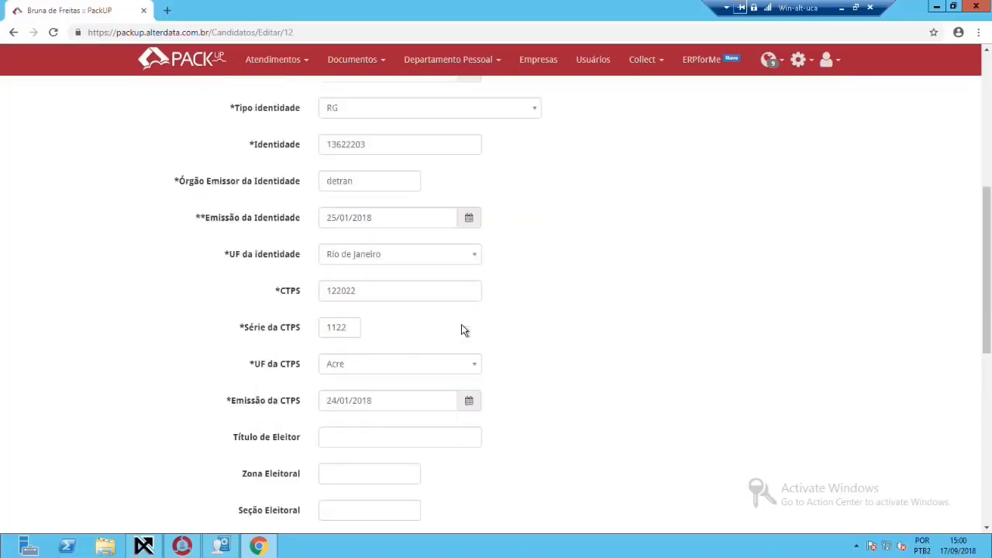
scroll(465, 325, up, 4)
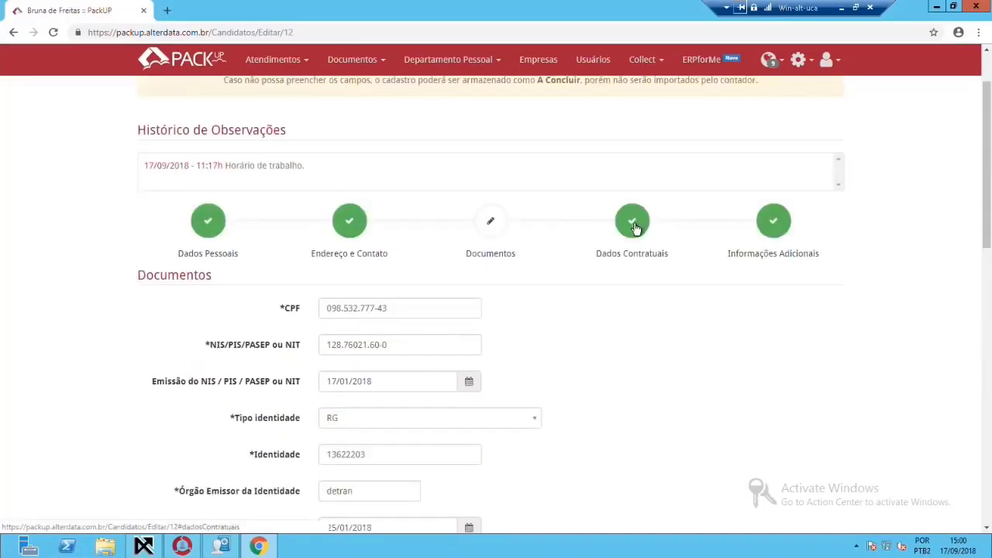
Review the admission, job, work schedule and salary fields in the Dados Contratuais stage of the pre-registration
click(634, 227)
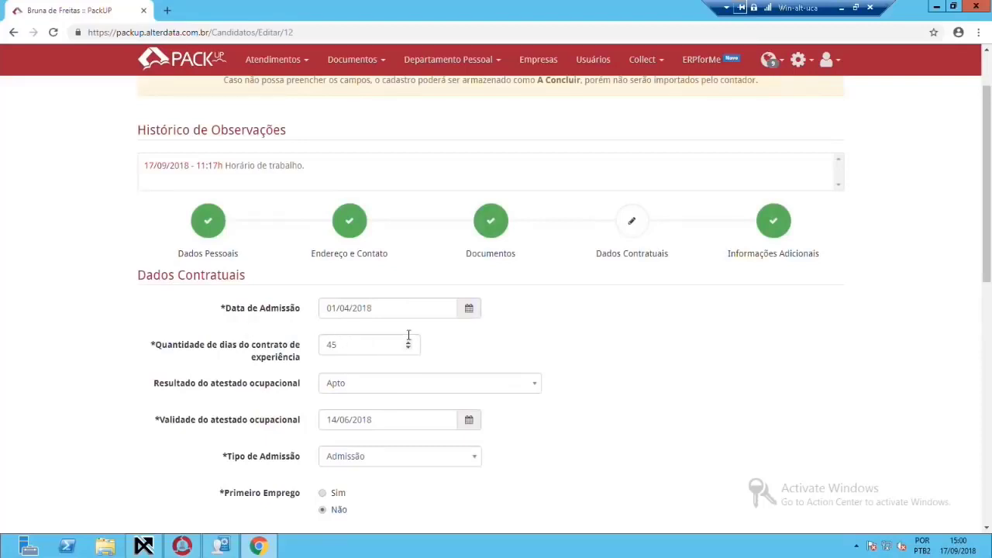
scroll(403, 341, down, 2)
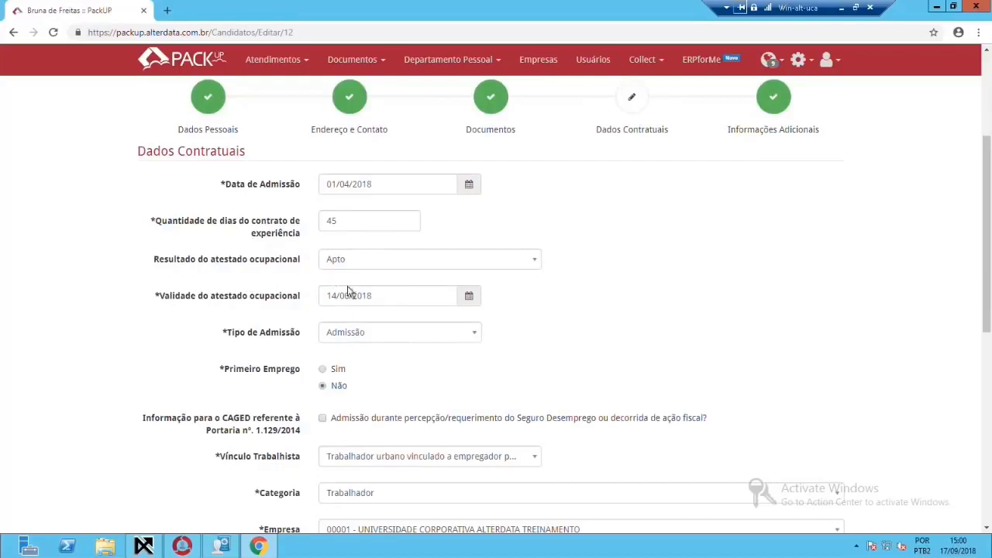
scroll(381, 337, down, 3)
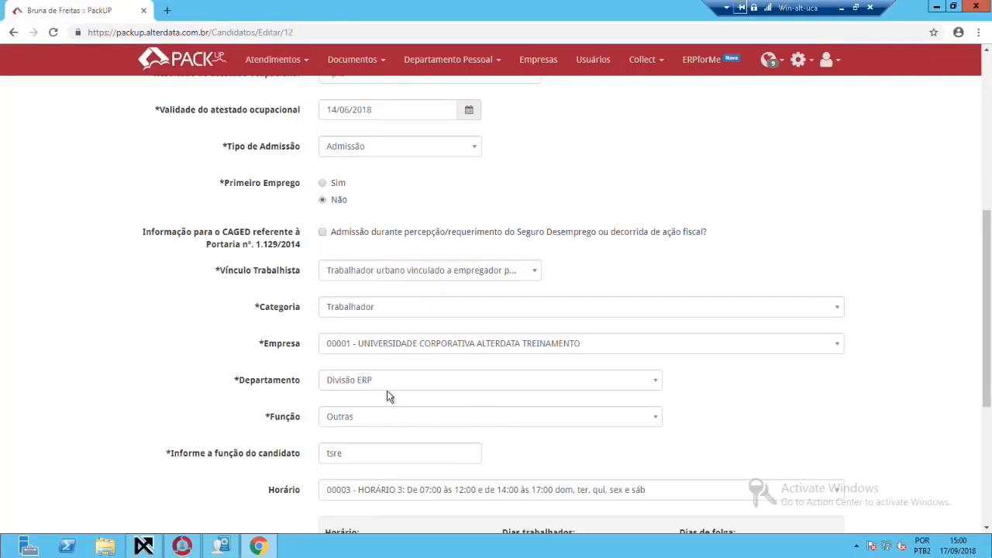
scroll(376, 413, down, 3)
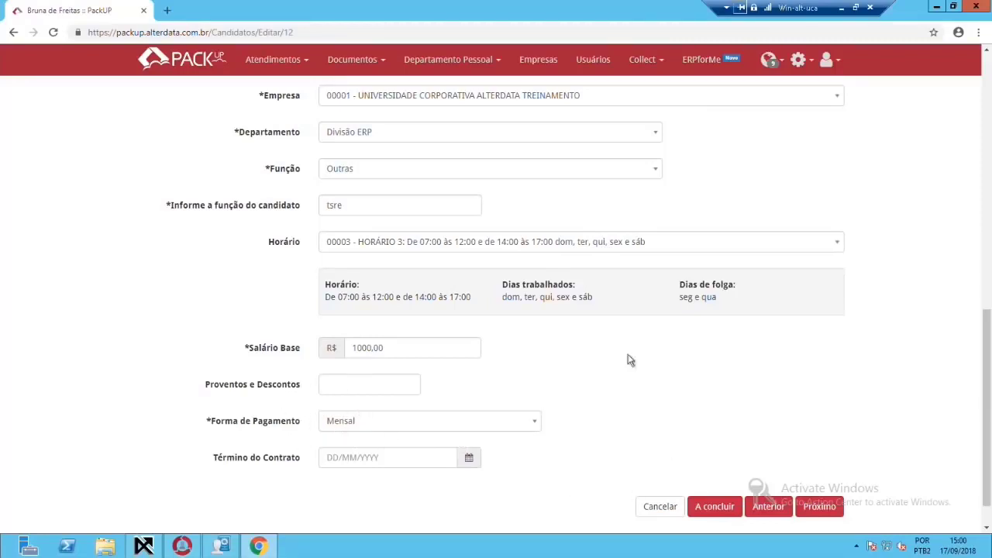
scroll(627, 341, up, 2)
scroll(626, 335, up, 5)
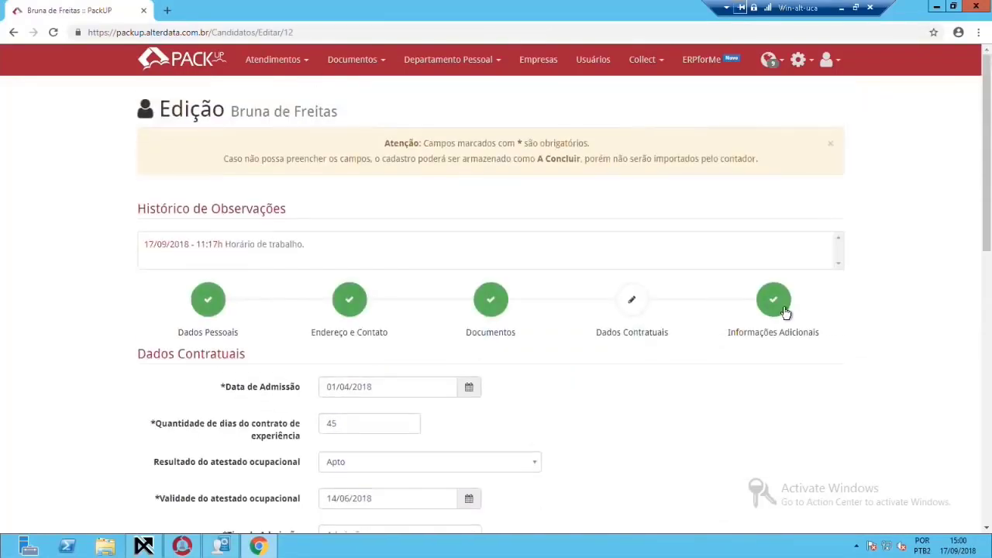
Review the Dependentes and Vale transporte sections in the Informações Adicionais stage of the pre-registration
click(785, 308)
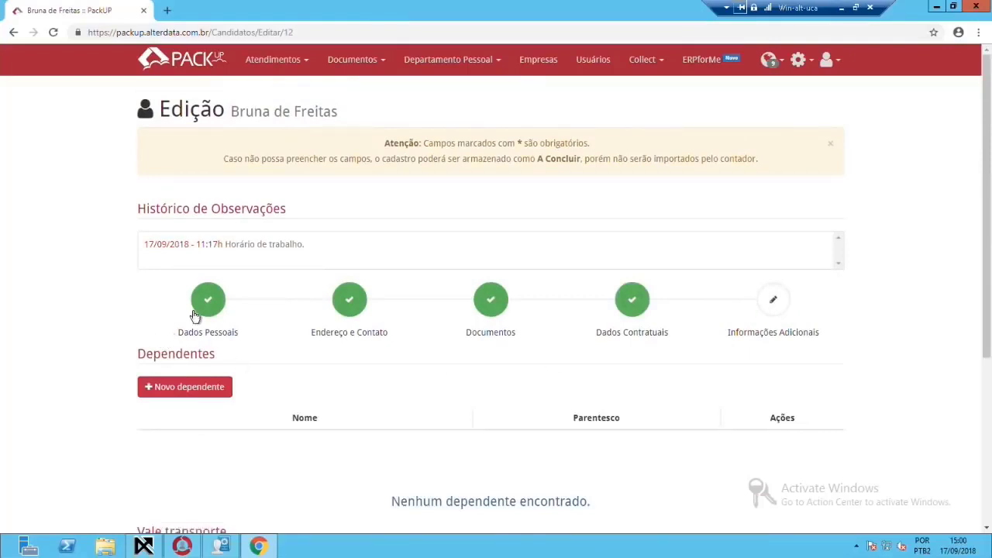
scroll(175, 306, down, 3)
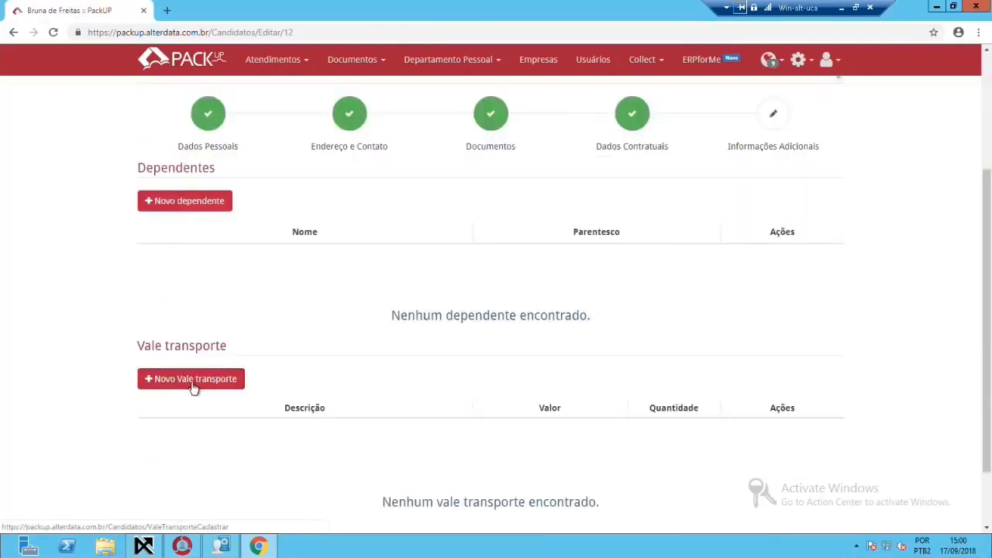
scroll(636, 333, down, 2)
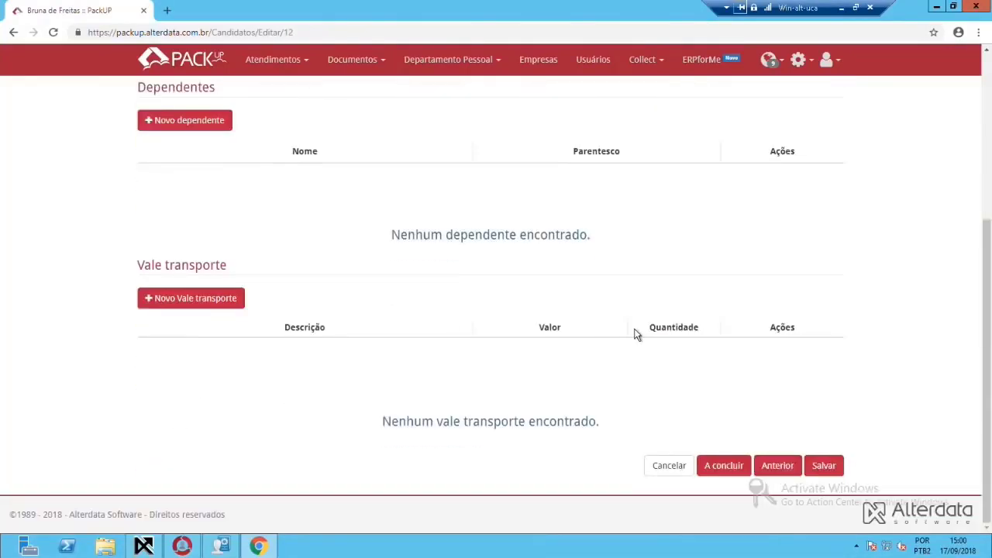
scroll(635, 316, up, 4)
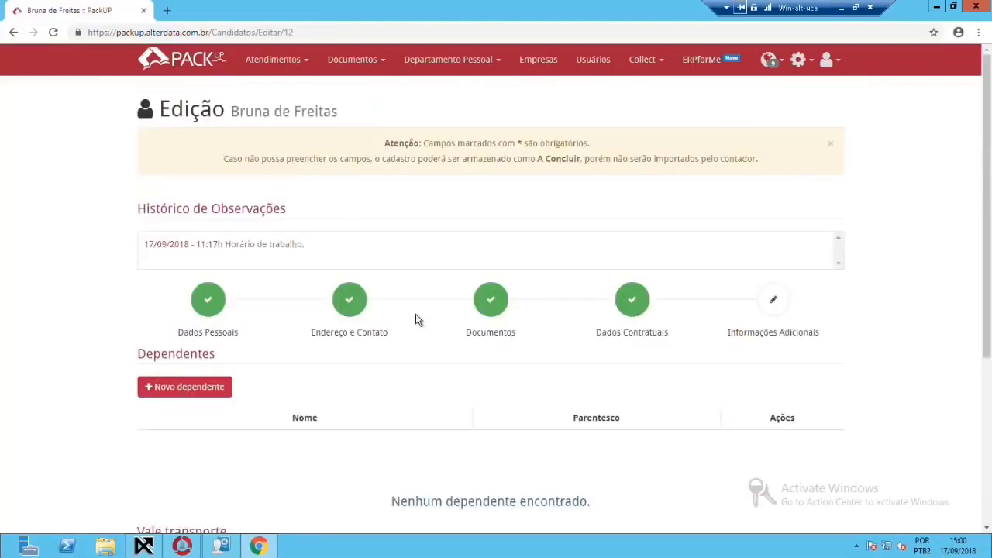
scroll(775, 435, down, 3)
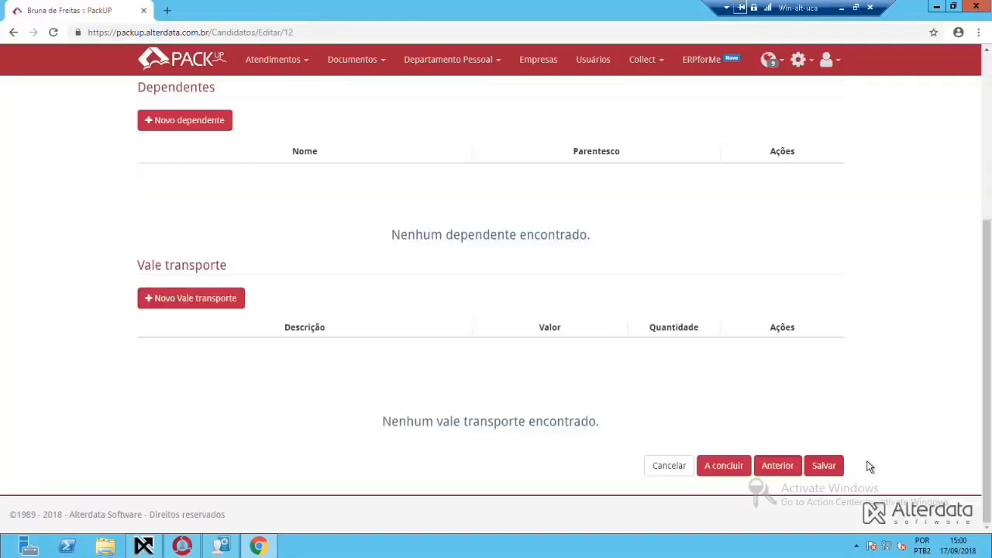
Save the candidate's pre-registration, confirm sending it to the accountant for evaluation, and check the status legend in the candidate list
click(824, 466)
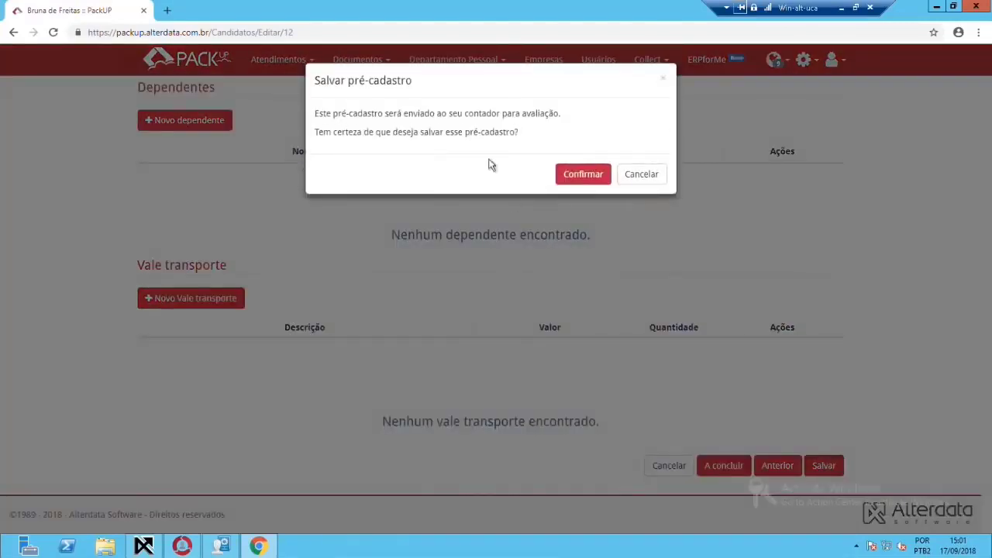
click(596, 182)
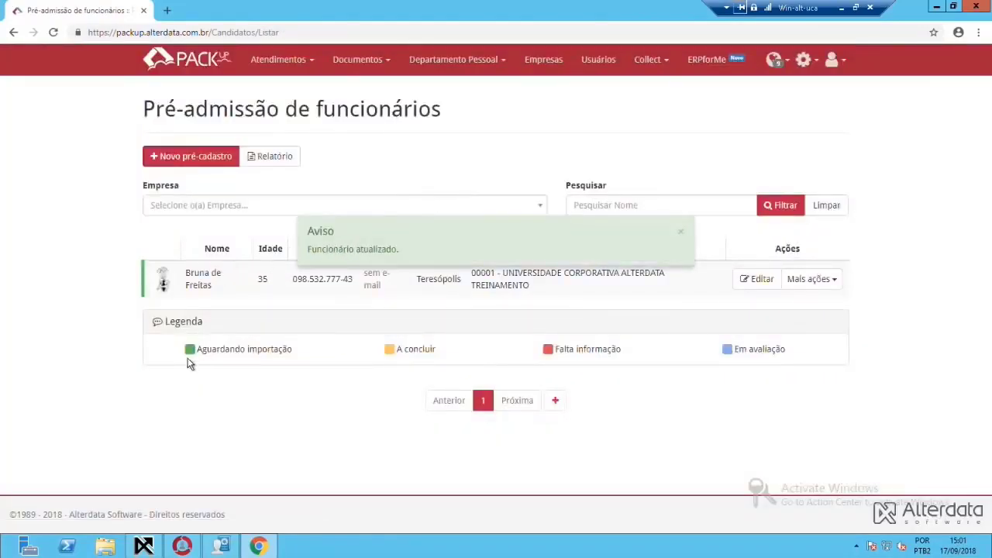
drag(185, 354, 308, 361)
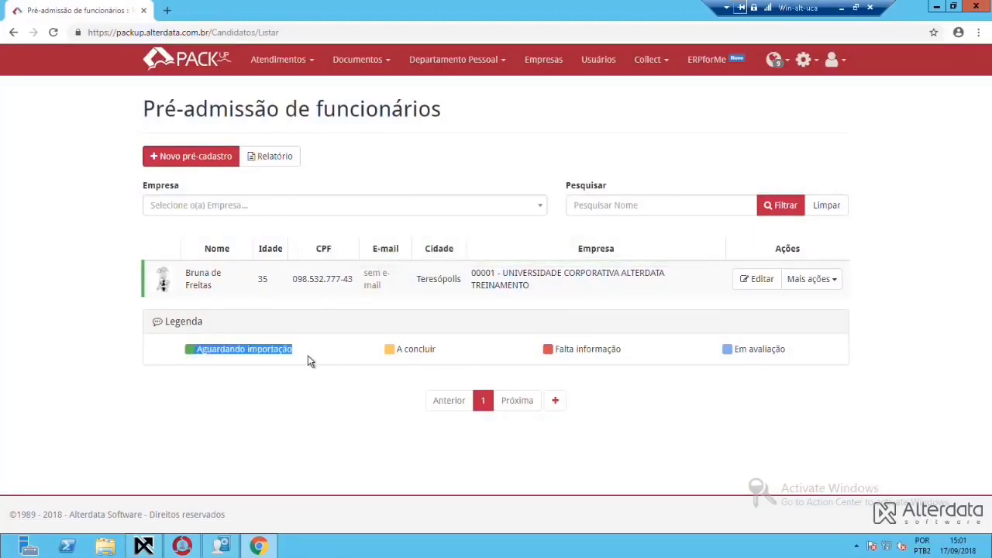
click(273, 408)
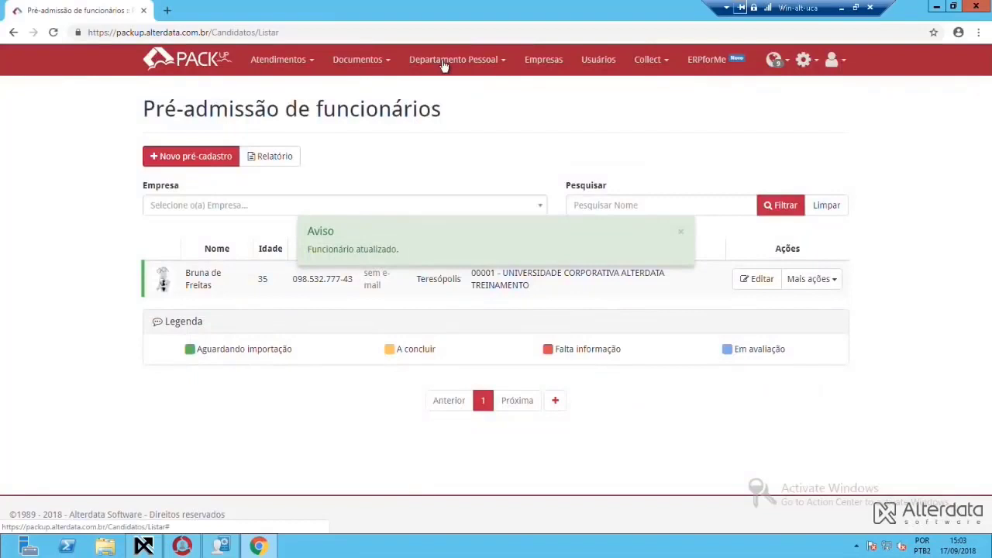
Open Agendamento de férias and examine the Previsão de Férias employee list and its colour legend
click(444, 66)
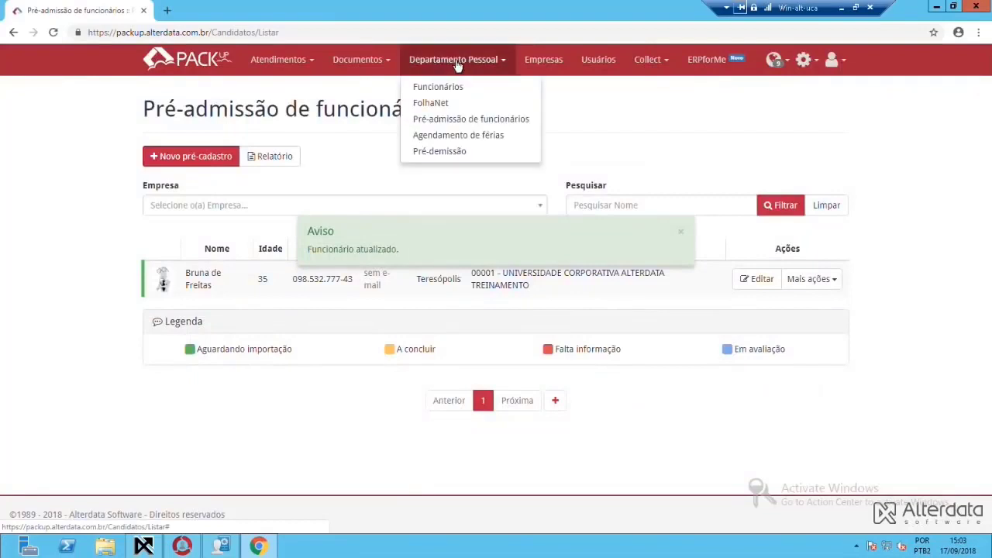
click(443, 136)
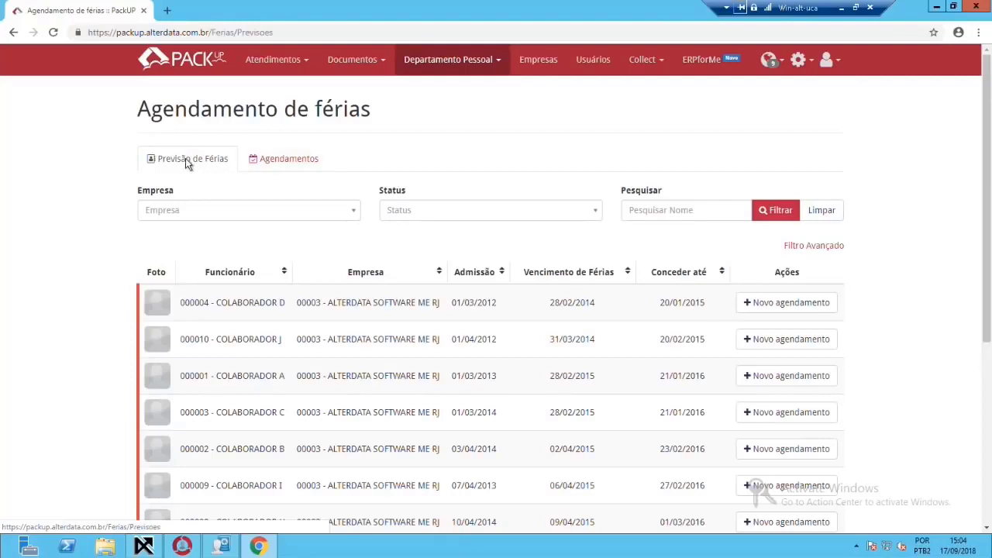
click(288, 162)
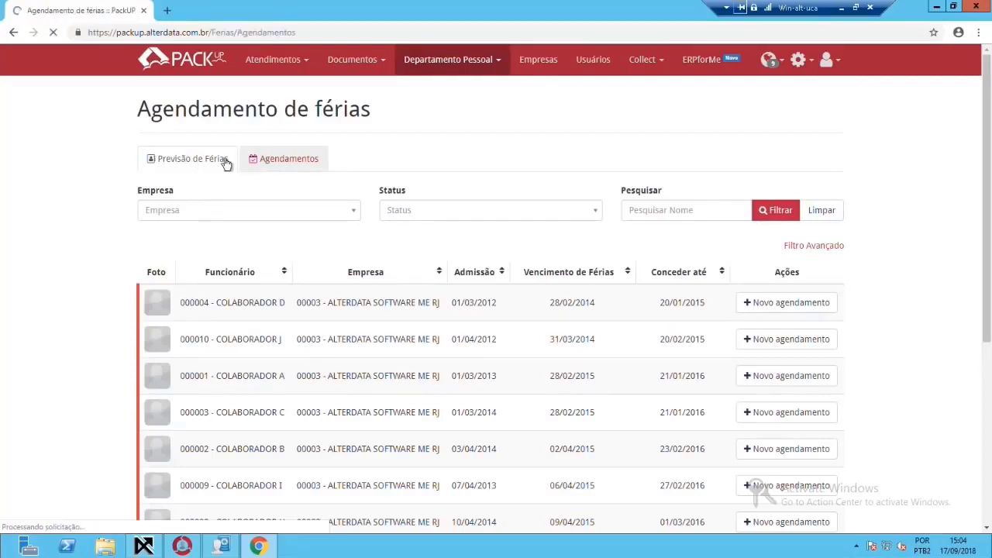
click(162, 160)
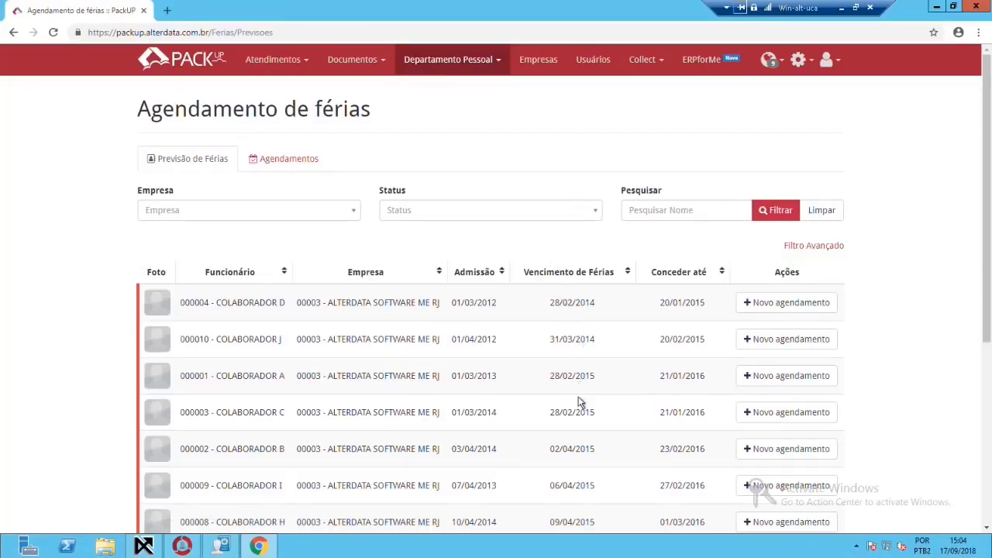
scroll(574, 324, down, 1)
scroll(574, 324, down, 4)
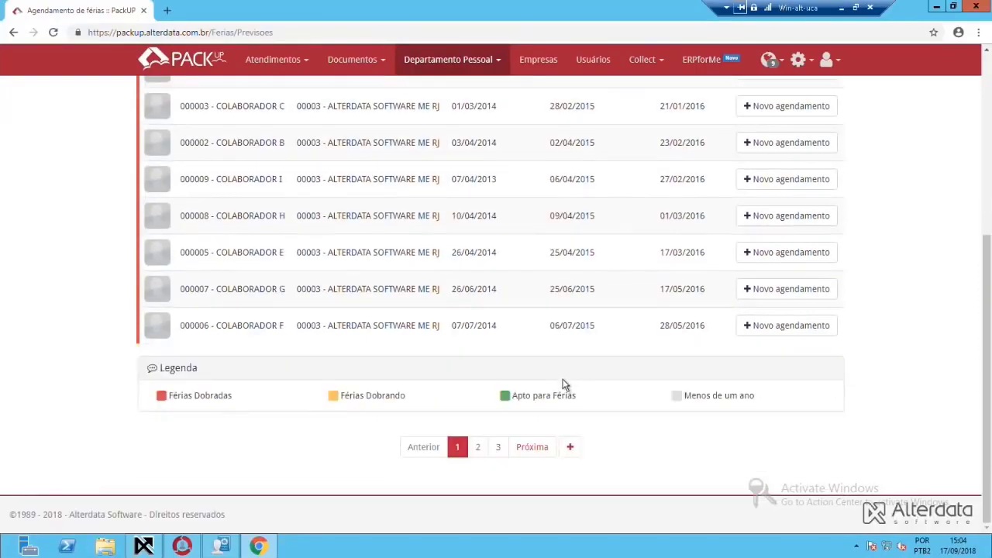
scroll(620, 302, up, 6)
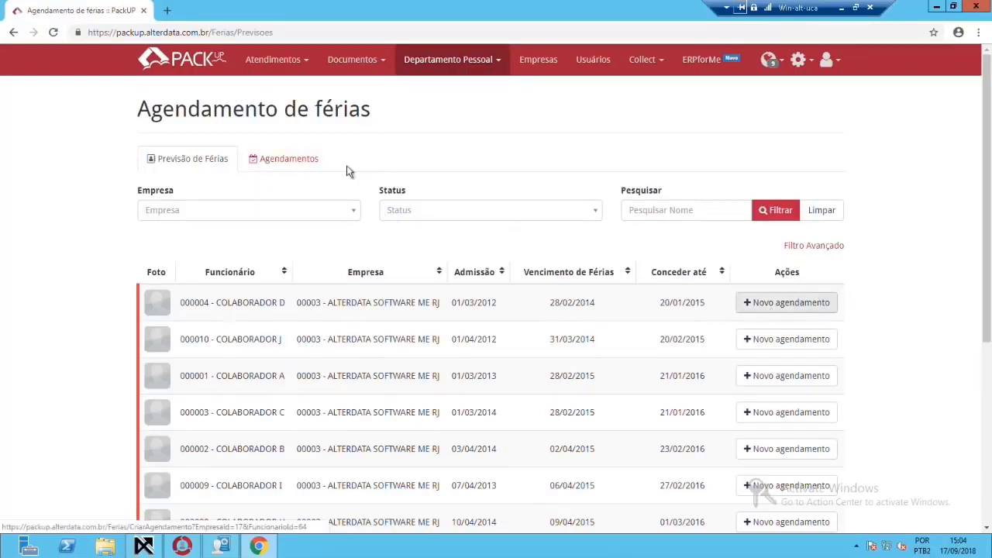
View the Agendamentos list and an employee's scheduling form from Previsão de Férias, returning to Agendamentos without scheduling anything
click(285, 155)
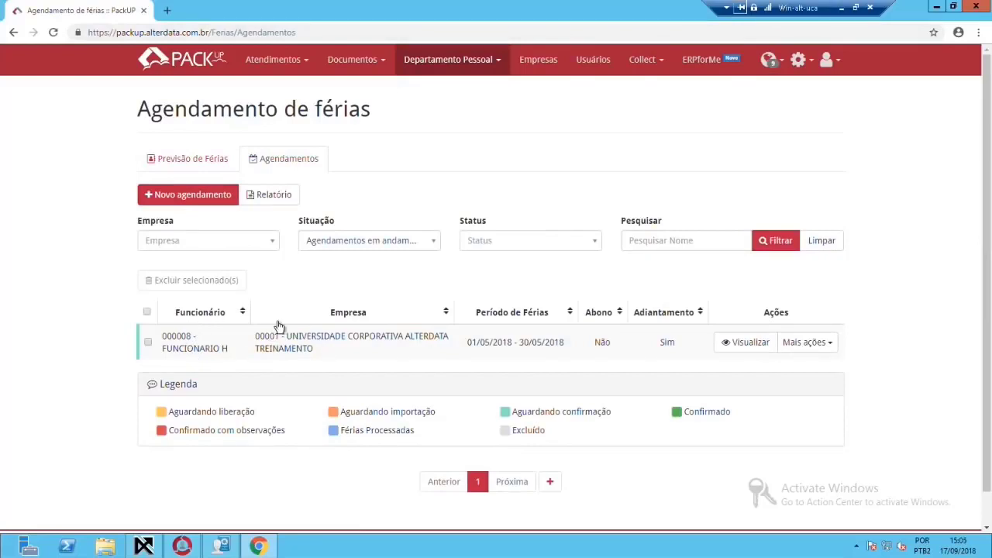
click(187, 159)
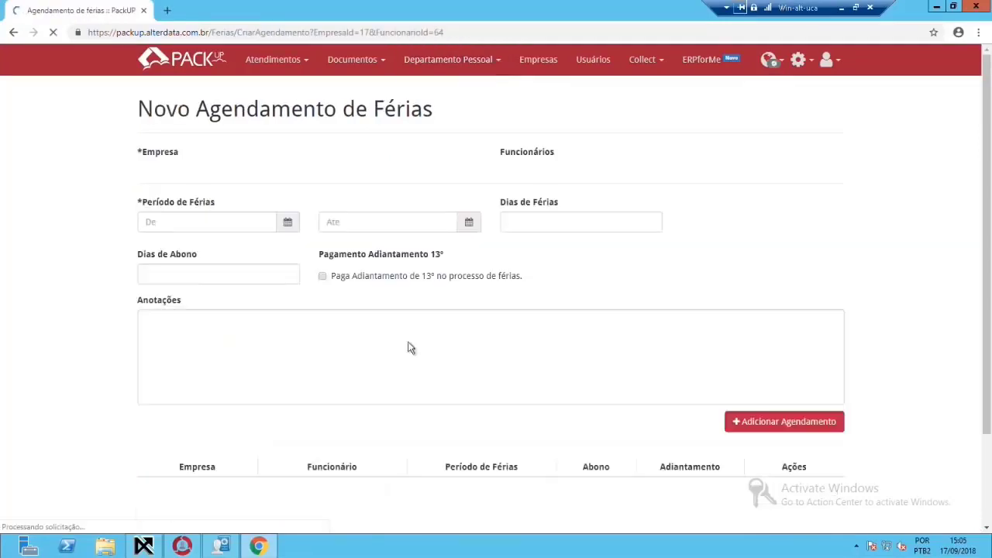
click(13, 32)
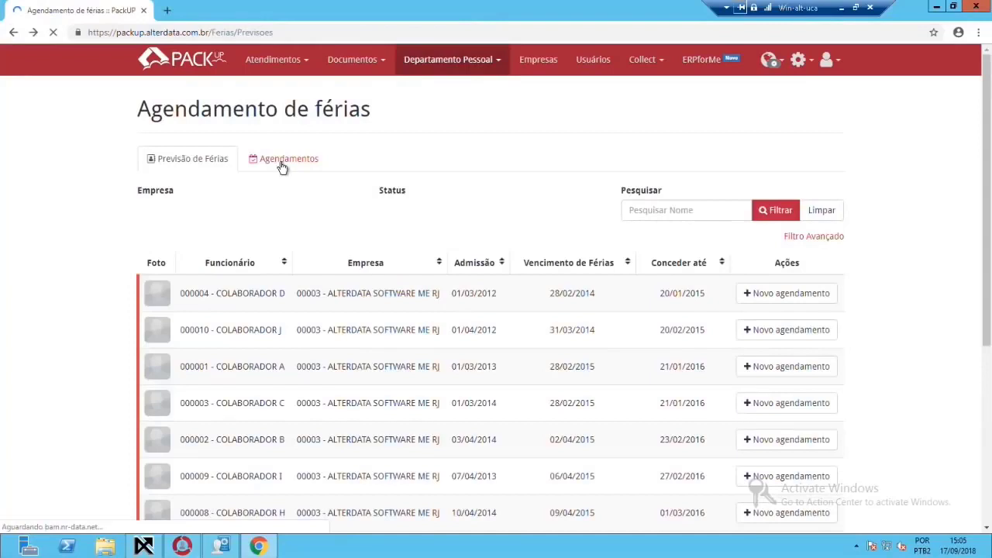
click(281, 166)
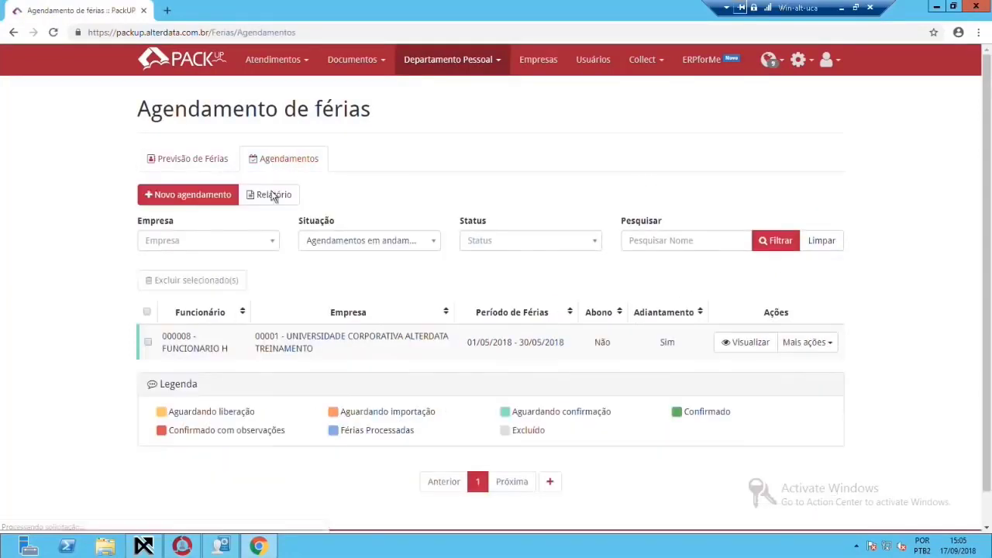
Start a new vacation scheduling for UNIVERSIDADE CORPORATIVA ALTERDATA TREINAMENTO and select employees FUNCIONÁRIO A, FUNCIONARIO C, FUNCIONARIO B and FUNCIONARIA D
click(194, 194)
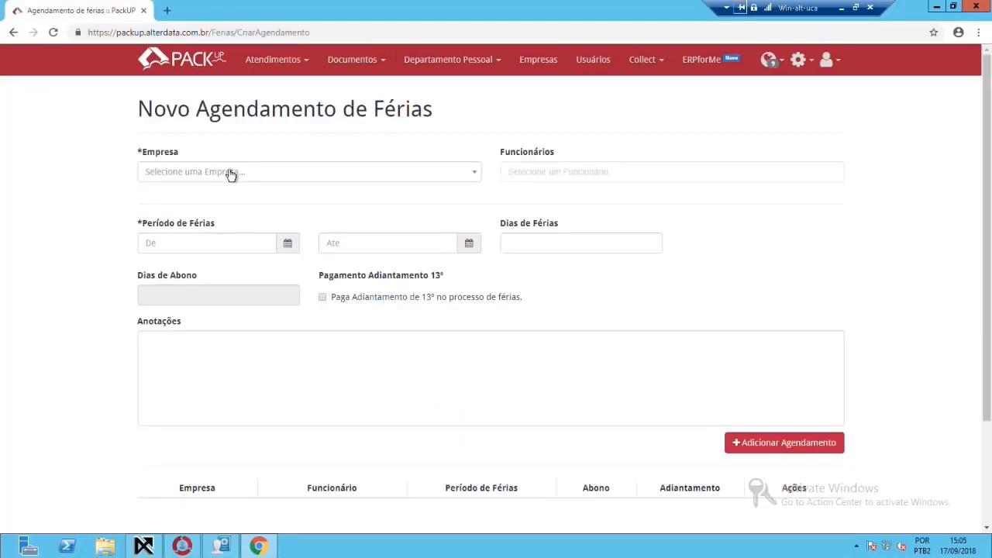
click(230, 173)
click(190, 221)
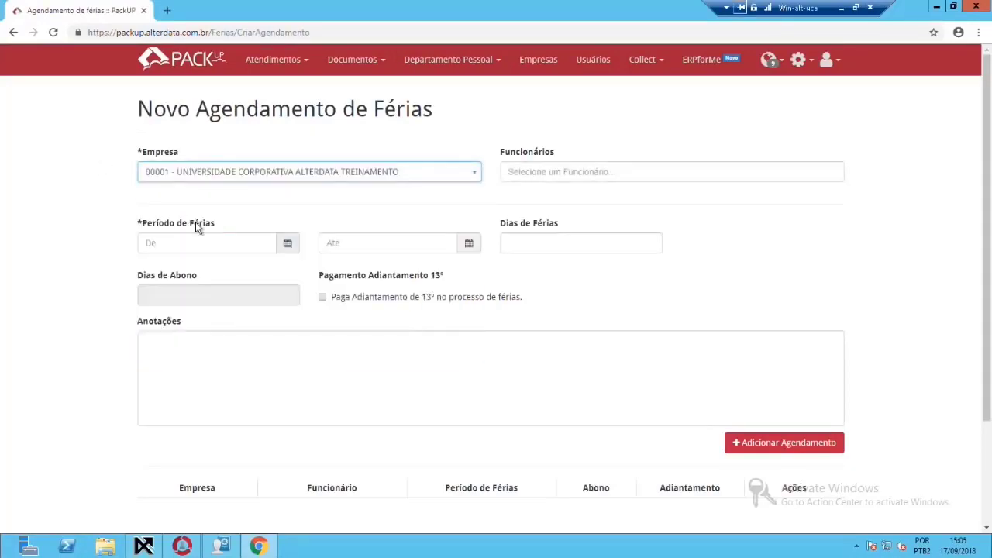
click(599, 172)
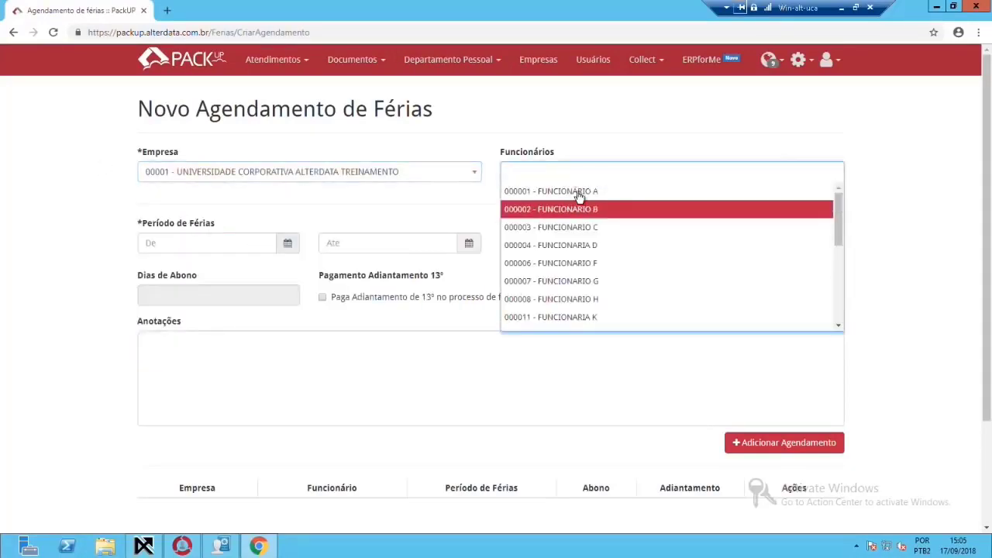
click(580, 192)
click(658, 172)
click(605, 211)
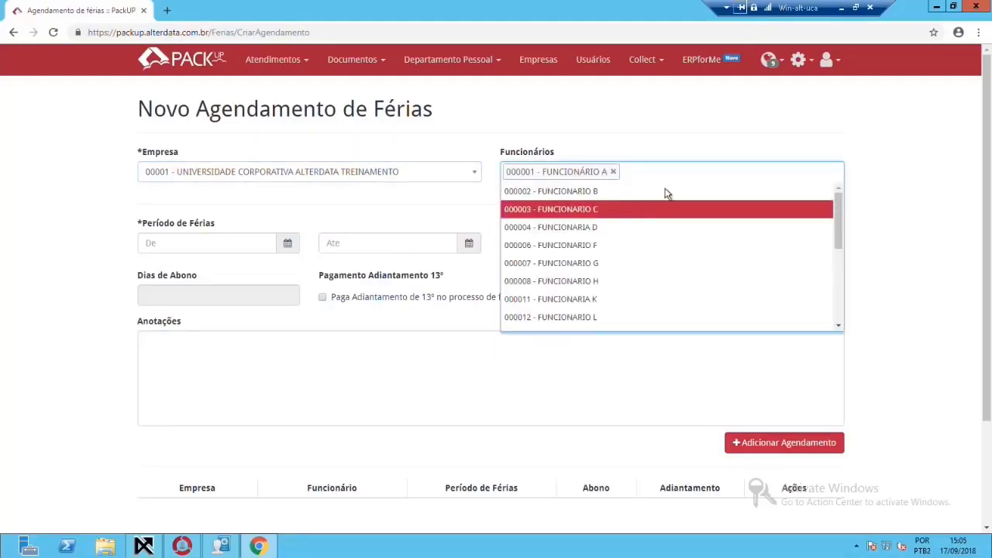
click(714, 179)
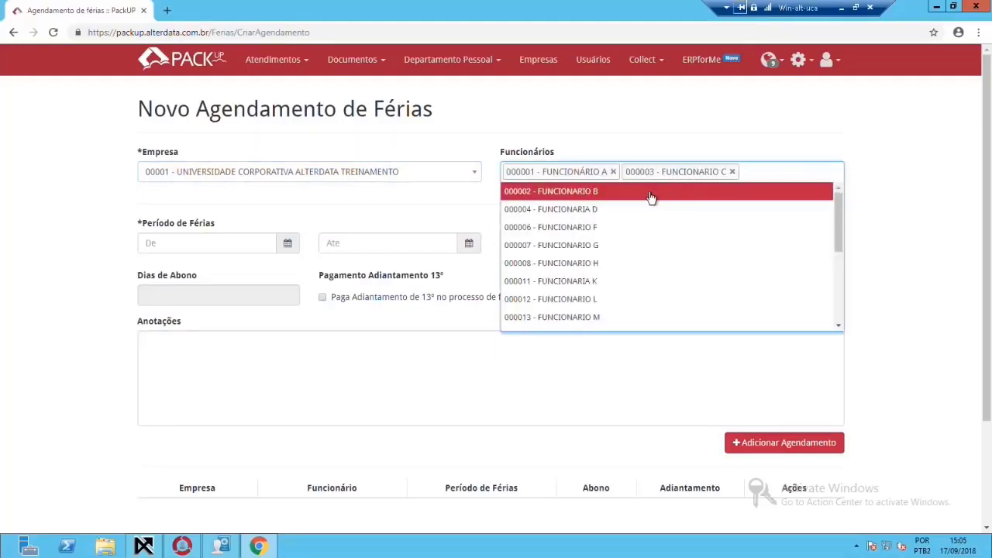
click(651, 194)
click(770, 186)
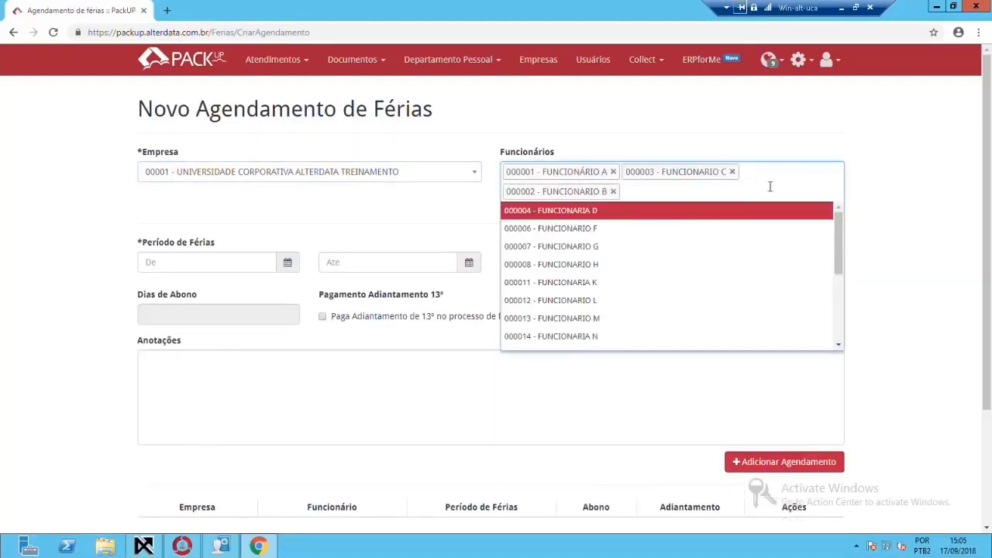
click(617, 208)
Set the vacation period from 10/09/2018 to 30/09/2018 and accept taking the remaining days as Abono
click(214, 262)
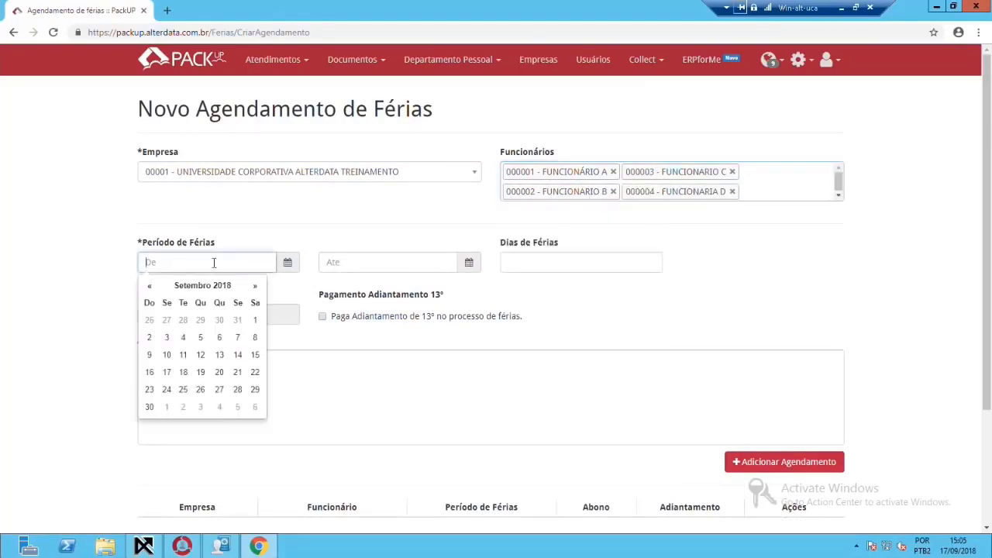
click(170, 356)
click(360, 264)
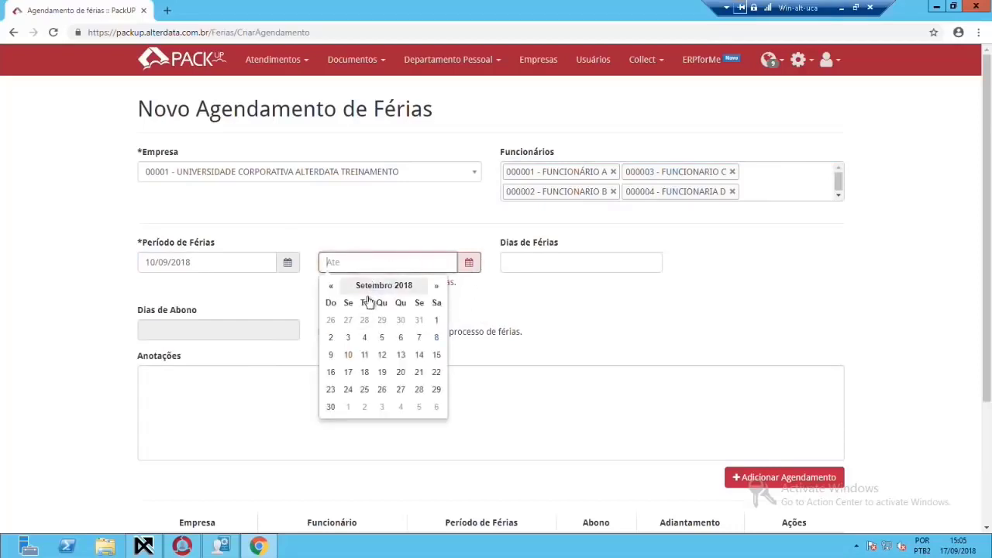
click(437, 286)
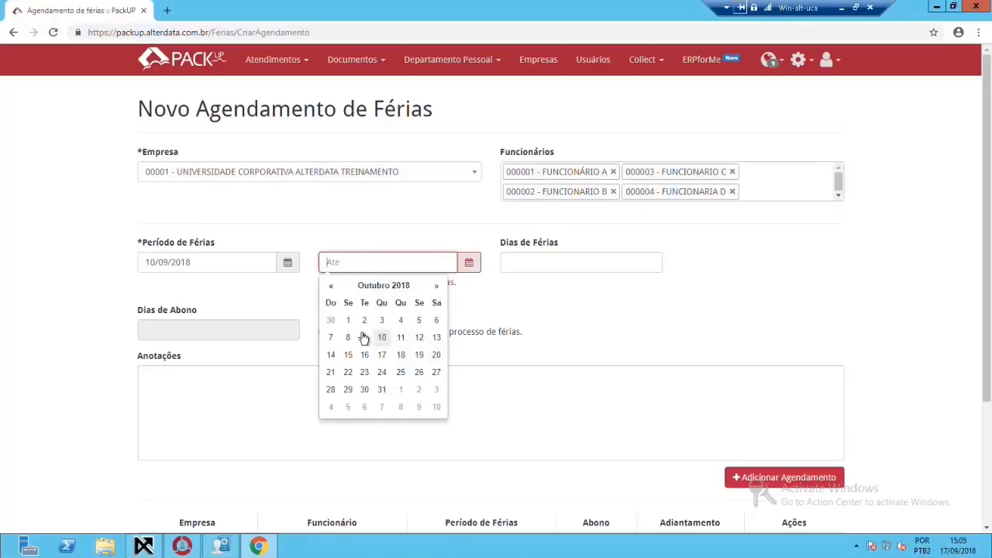
click(331, 321)
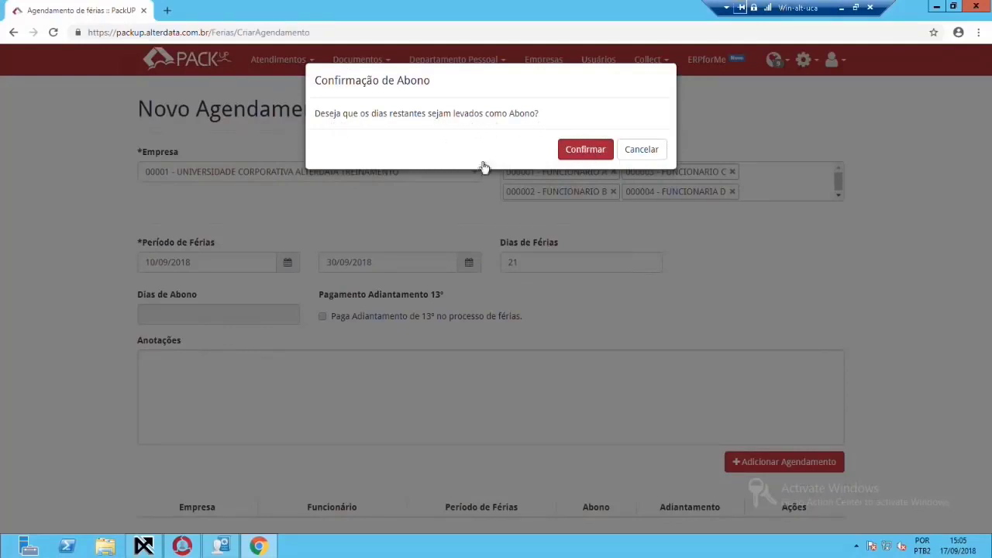
click(579, 151)
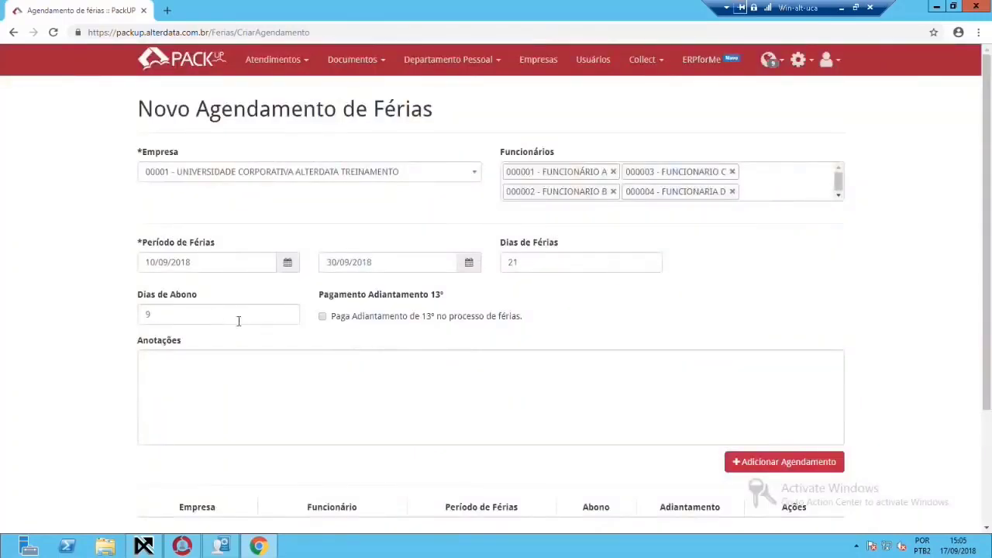
click(324, 317)
click(252, 373)
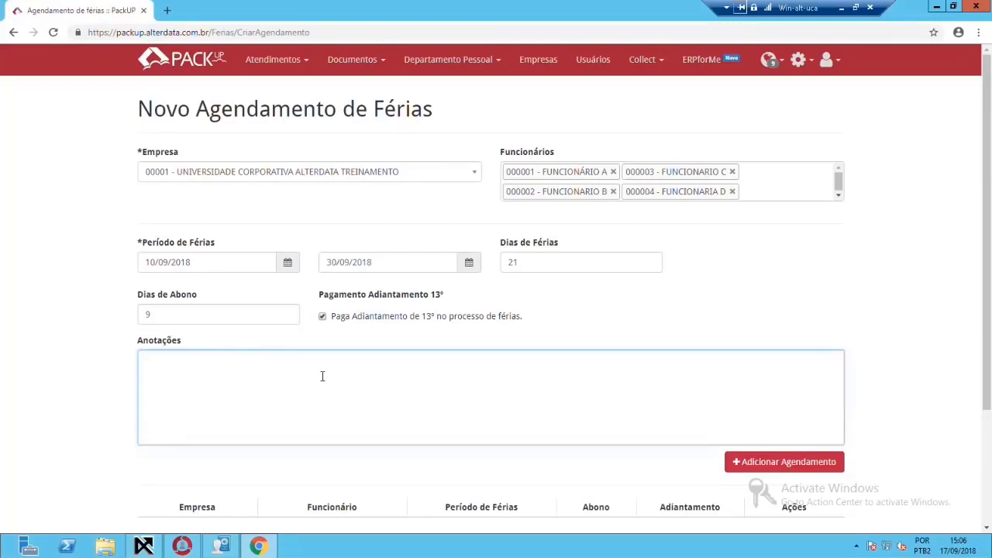
click(358, 321)
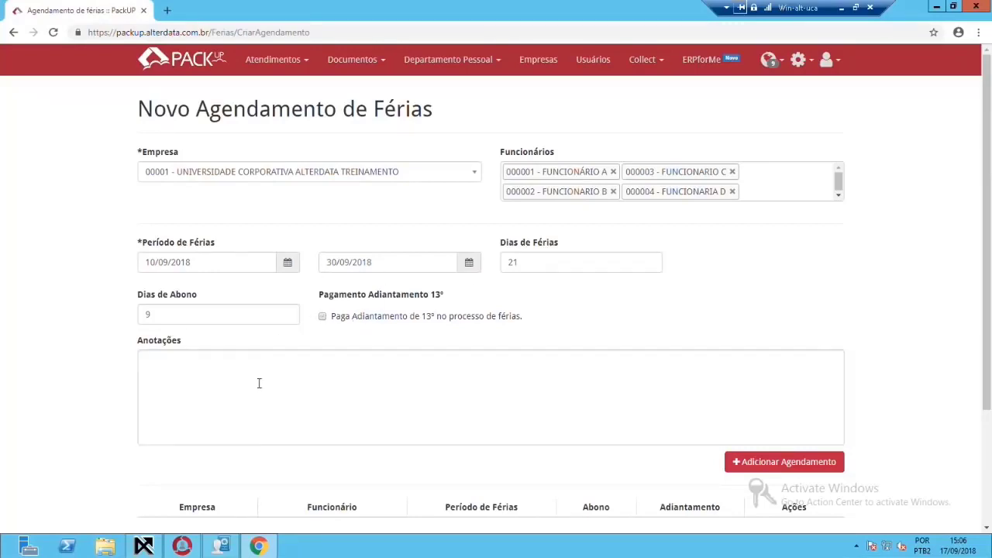
Add the vacation scheduling for the selected employees to the list and save it
click(778, 469)
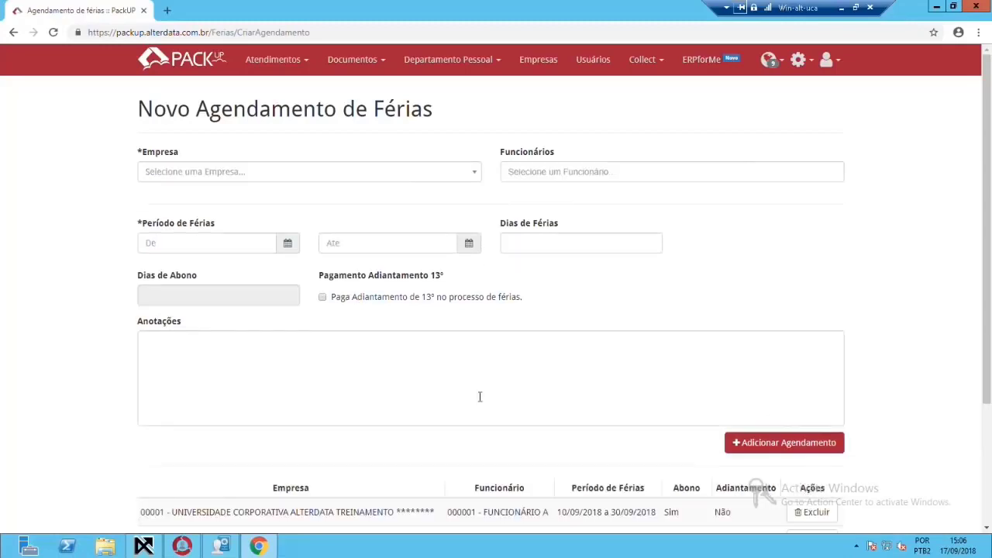
scroll(655, 384, down, 3)
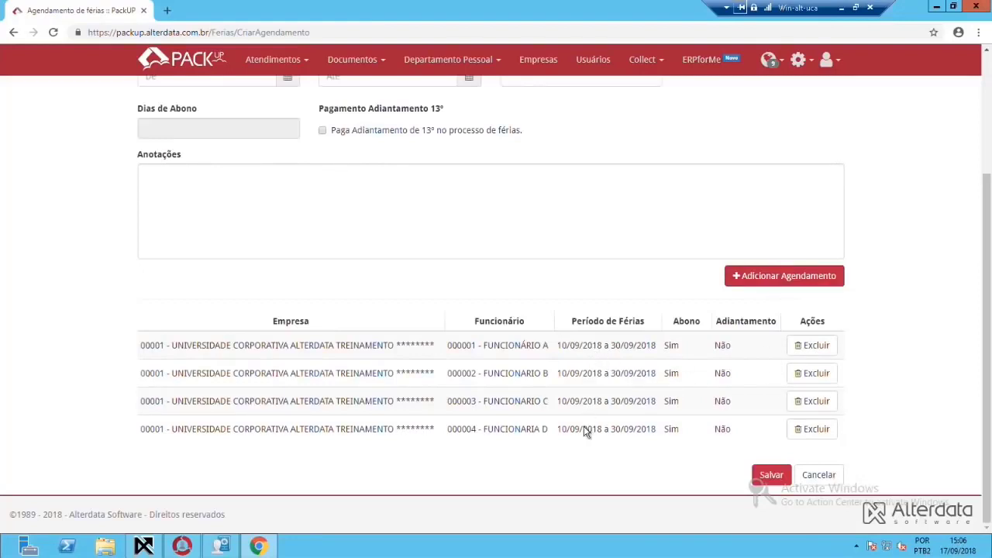
click(770, 476)
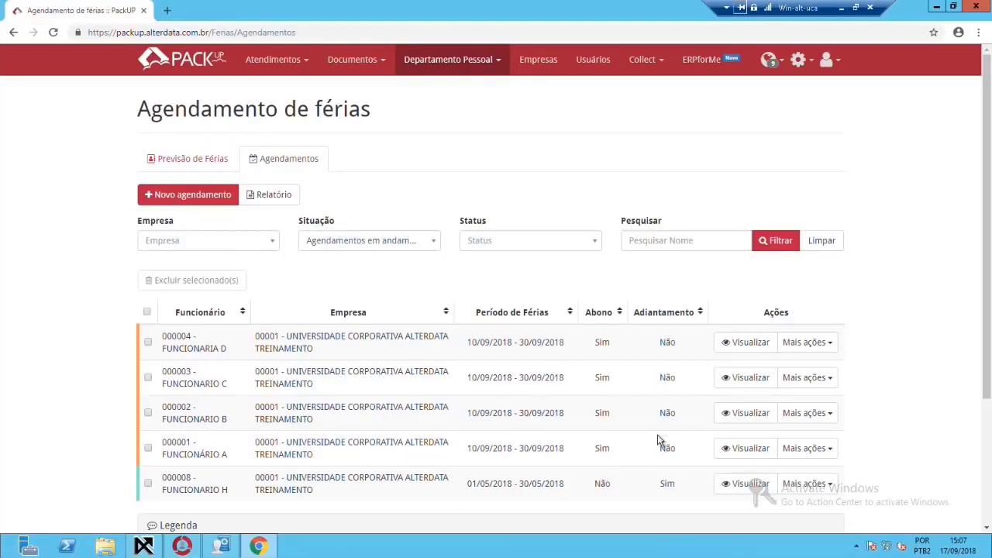
Review FUNCIONARIA D's scheduling details and additional actions, and the filter options of the Relatório de Agendamento de Férias
click(748, 342)
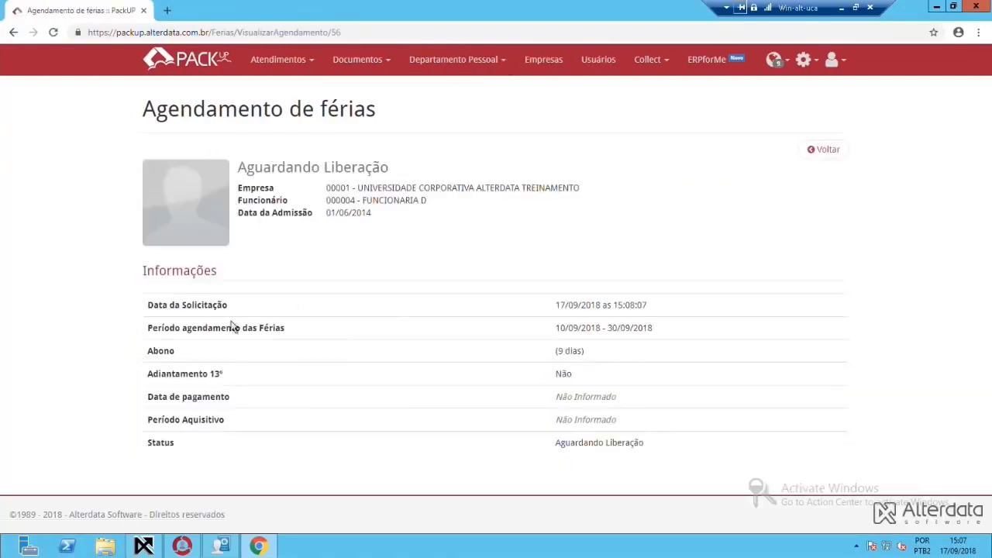
click(13, 31)
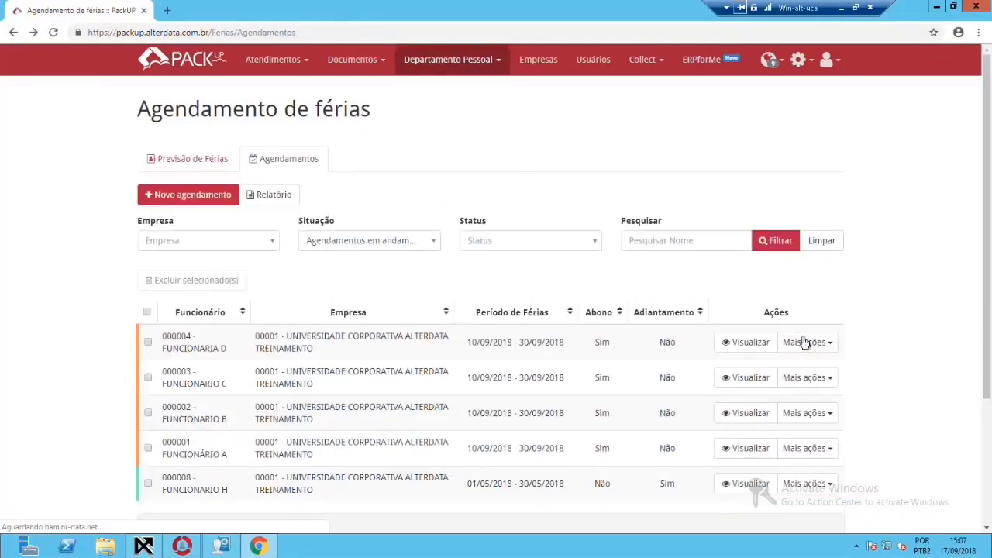
click(819, 349)
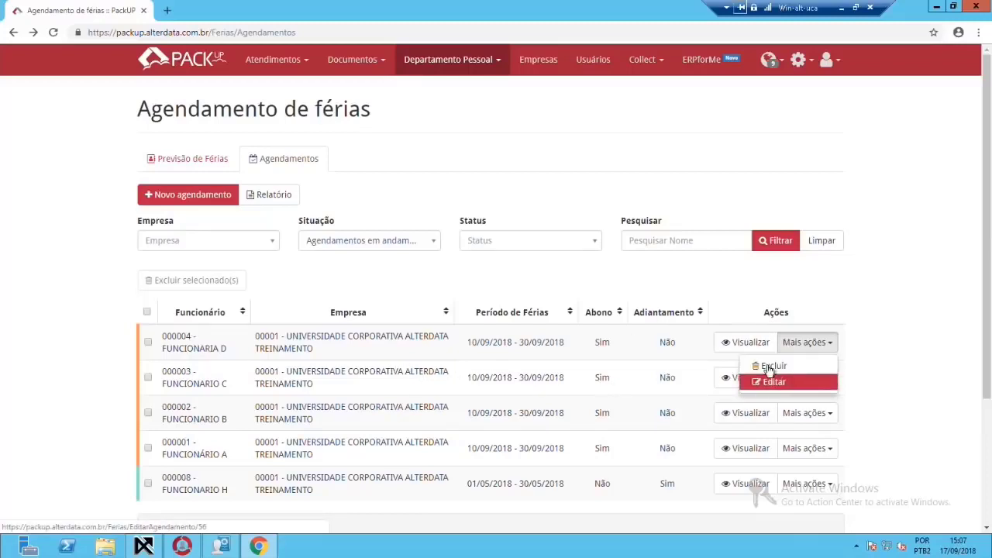
click(415, 201)
click(272, 197)
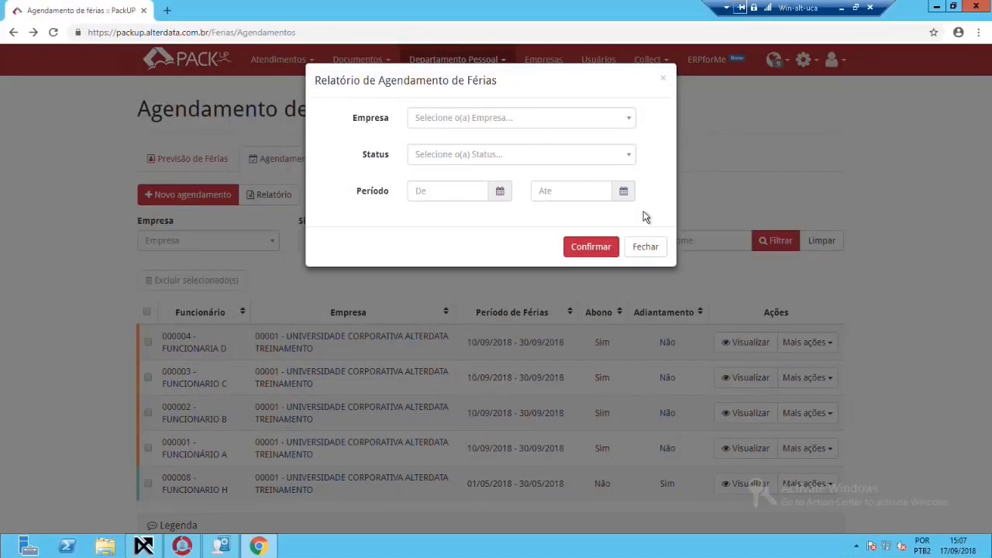
click(646, 246)
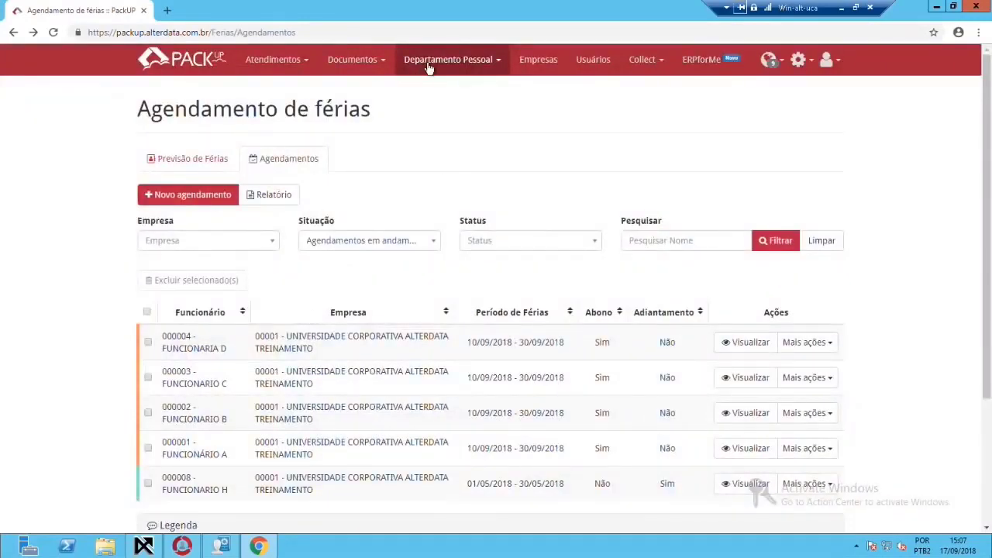
Start a new Pré-demissão request for UNIVERSIDADE CORPORATIVA ALTERDATA TREINAMENTO and select employee FUNCIONARIO B
click(427, 66)
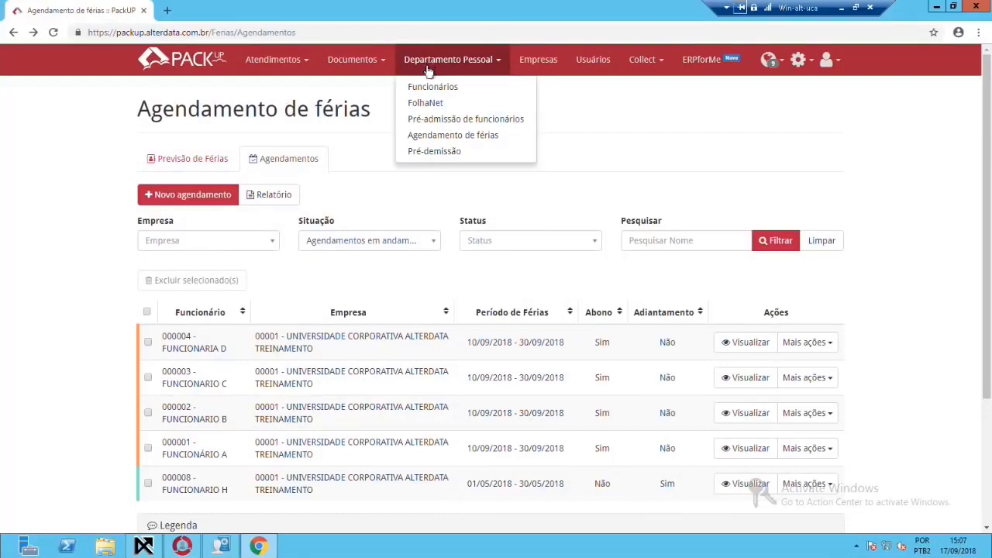
click(440, 153)
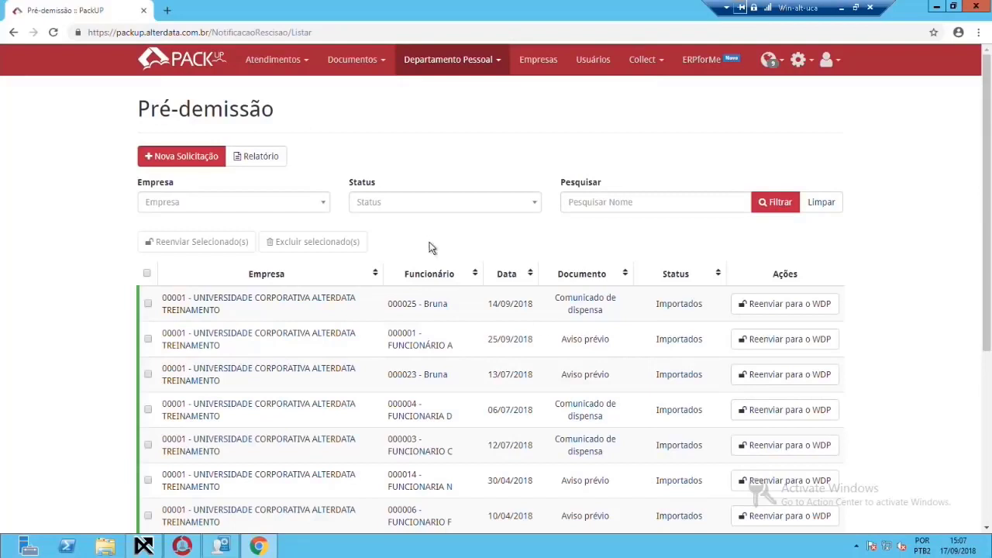
click(182, 157)
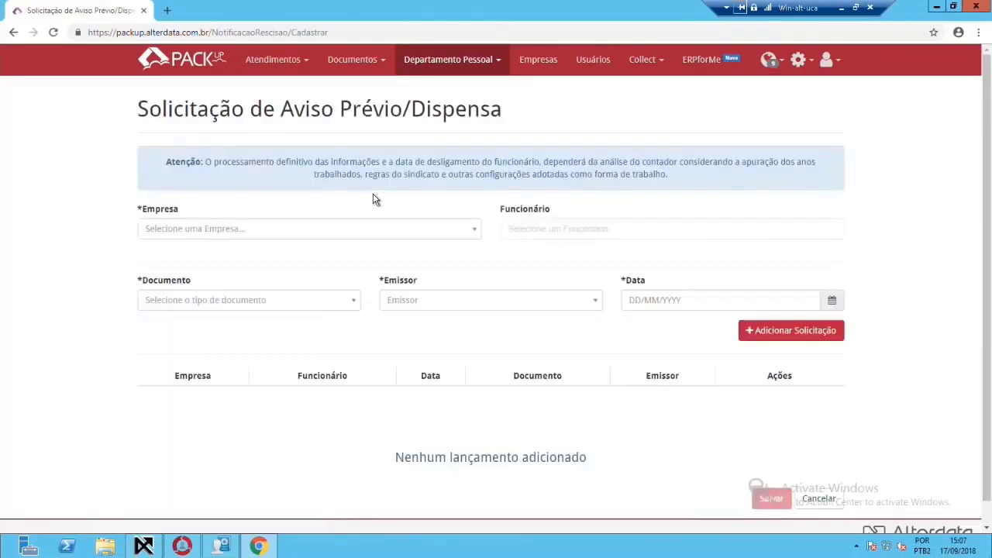
click(304, 232)
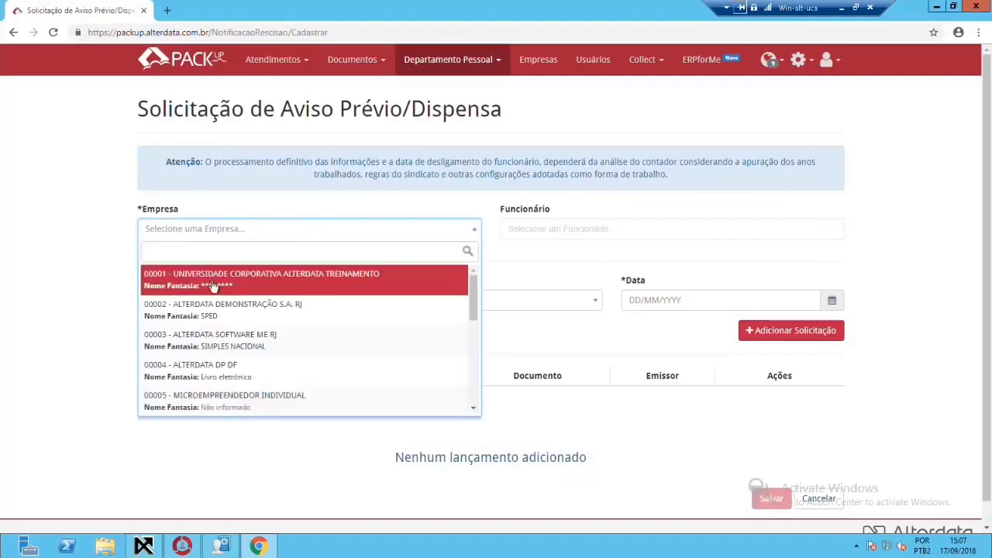
click(209, 283)
click(534, 230)
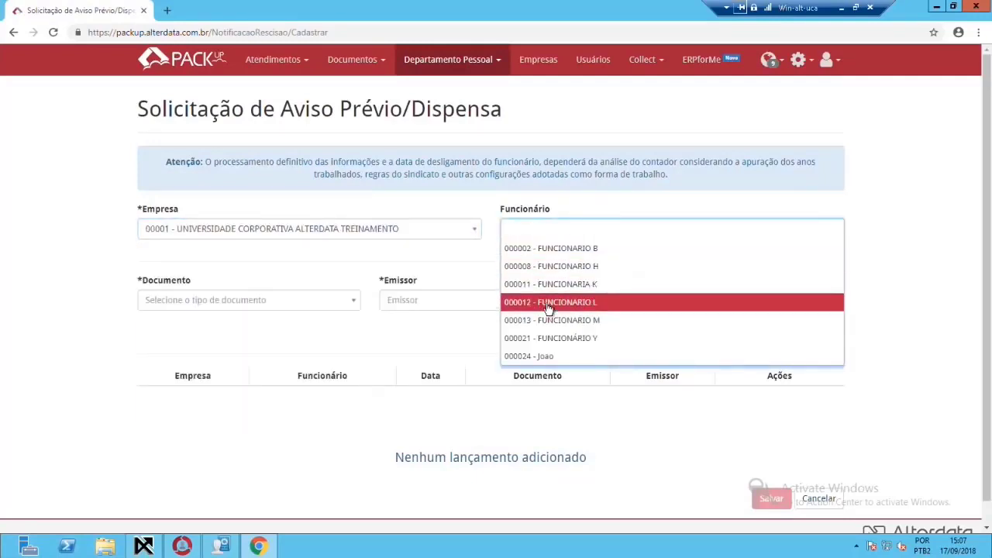
click(586, 250)
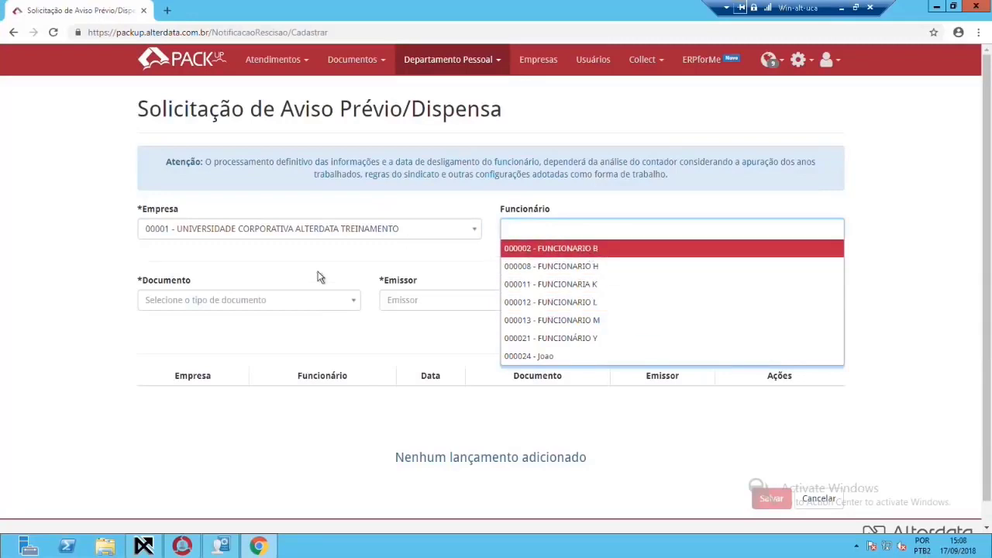
Set the request's document type to Aviso prévio, its issuer to Empresa and its date to 17/09/2018
click(222, 300)
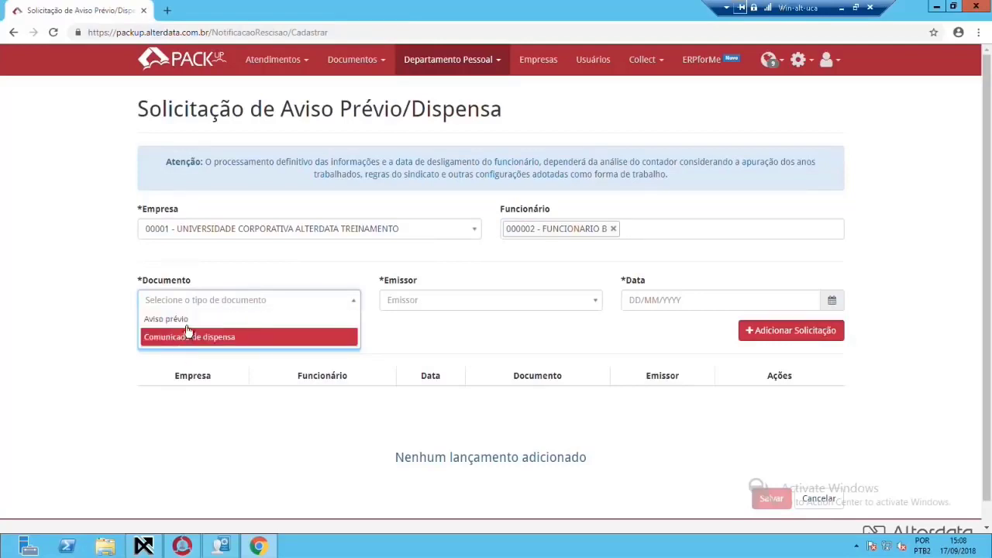
click(272, 324)
click(409, 311)
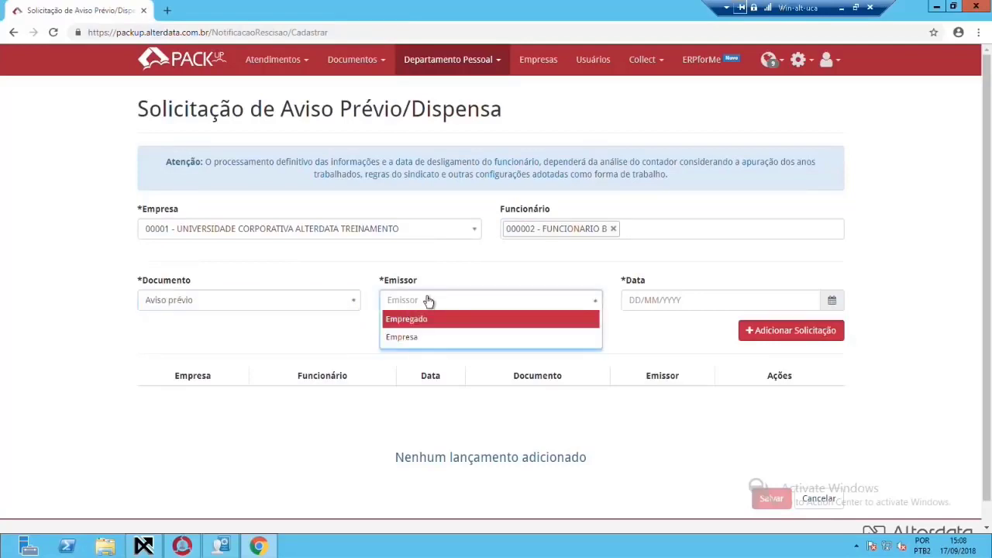
click(407, 340)
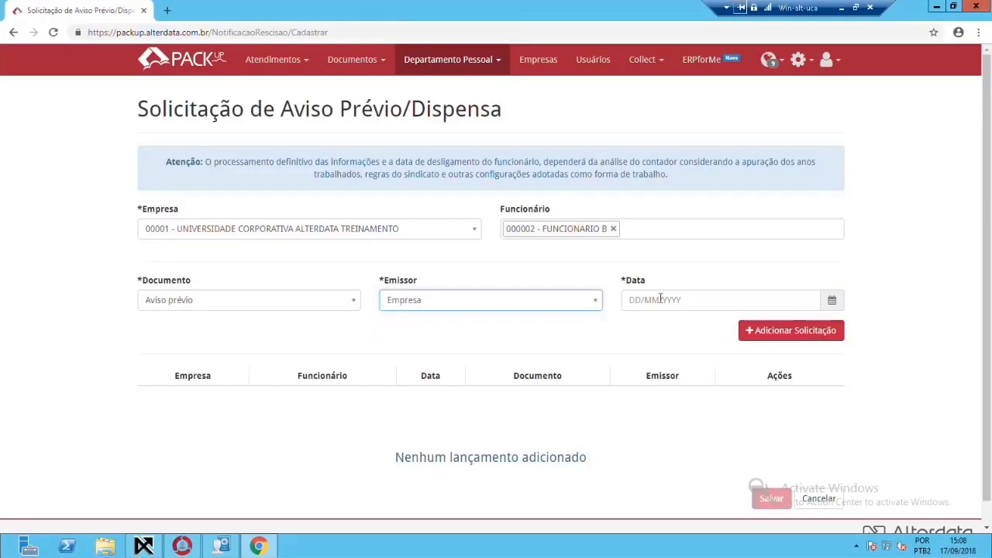
click(686, 300)
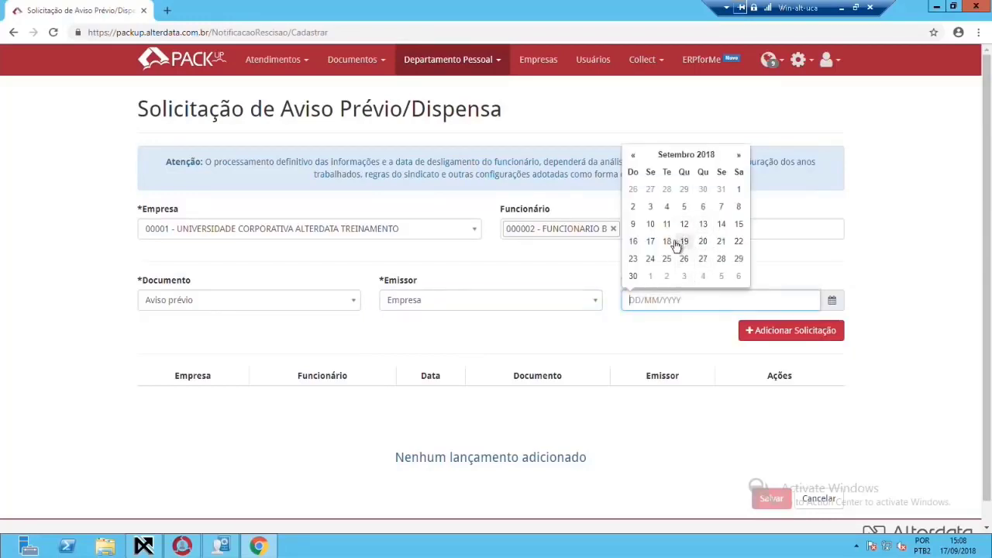
click(651, 242)
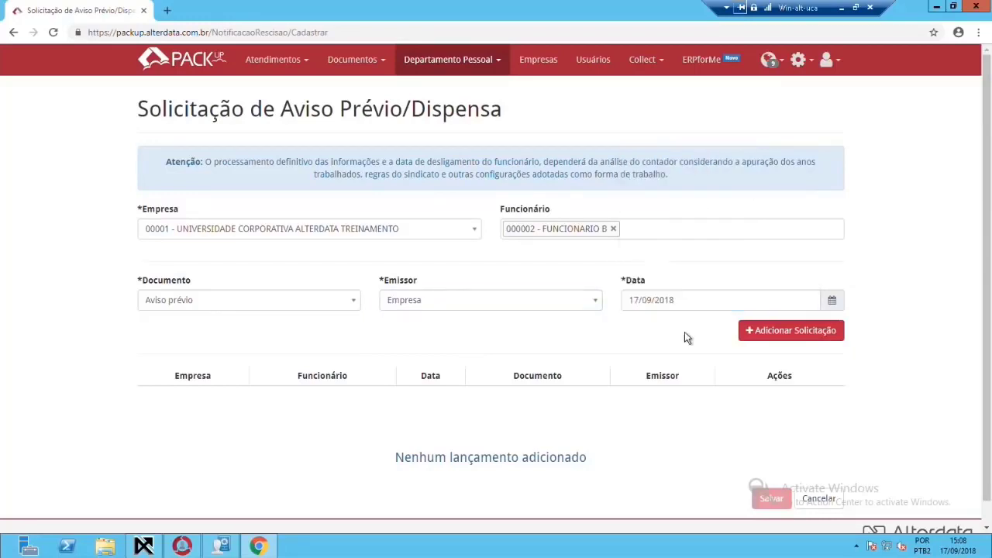
Add the dismissal notice request, accept proceeding during the union's dissídio period, and save it
click(789, 332)
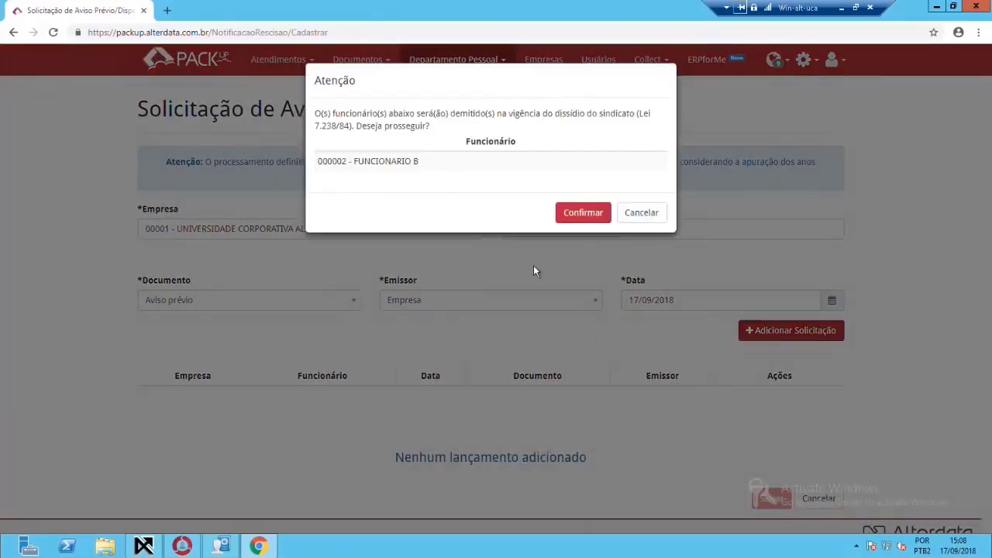
click(581, 212)
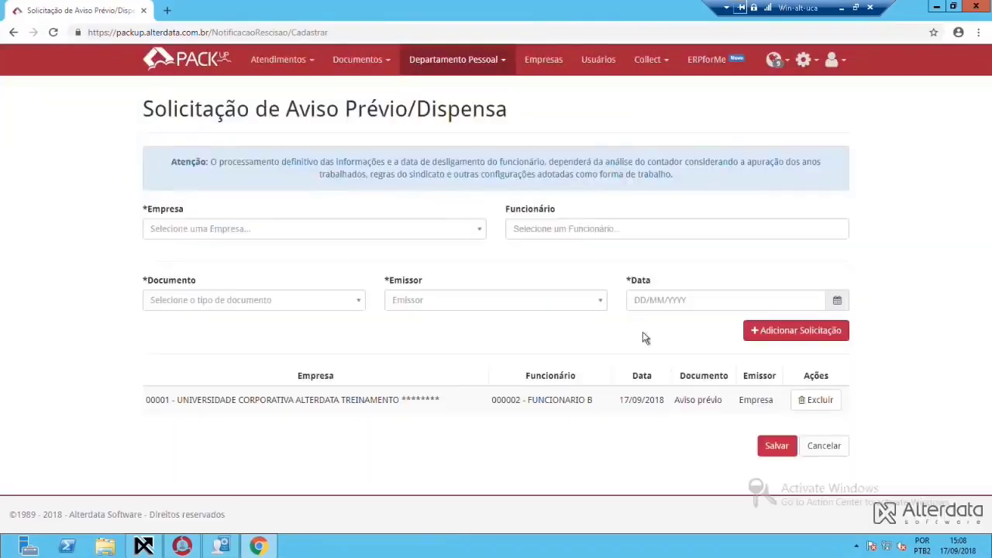
click(781, 446)
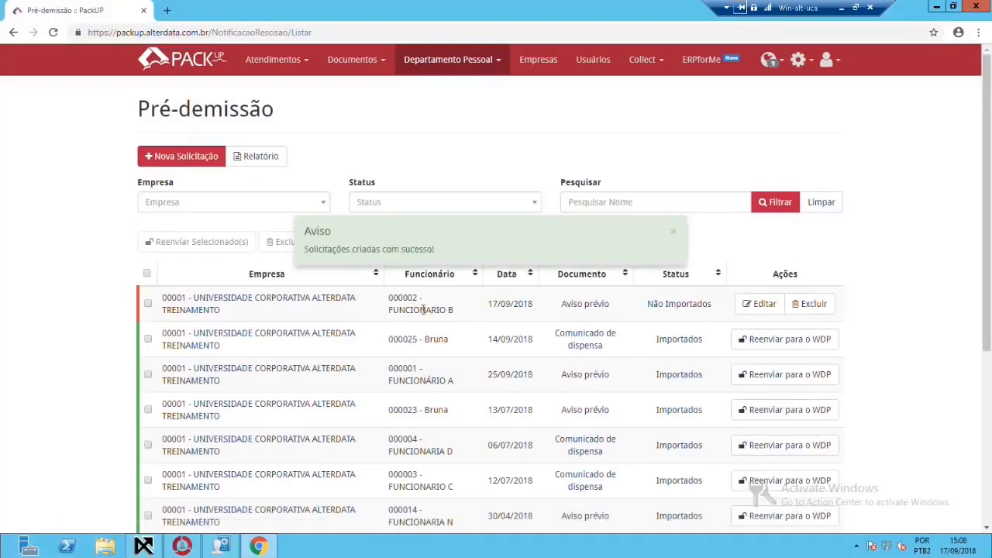
Review the Pré-demissão request list and its legend of imported and non-imported requests
scroll(465, 316, down, 4)
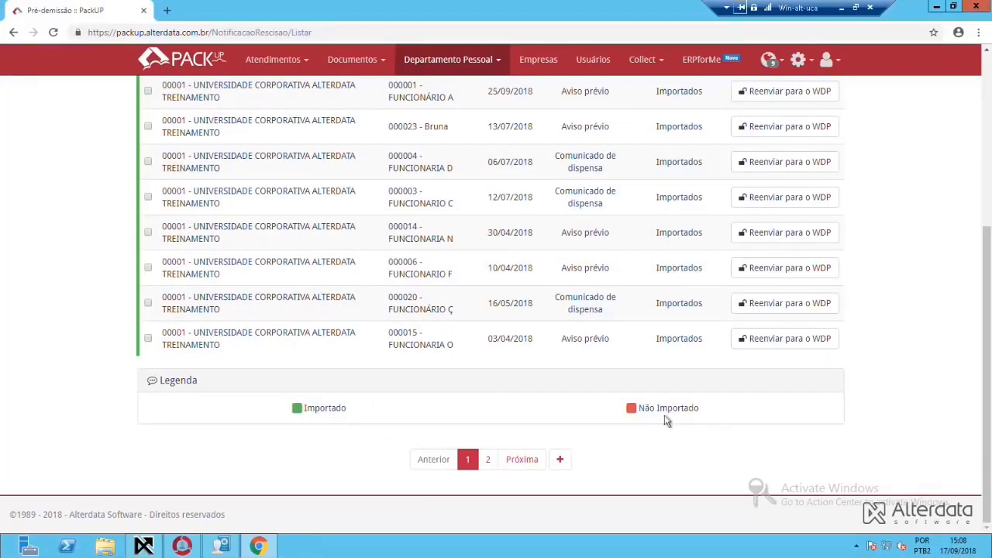
scroll(505, 382, up, 3)
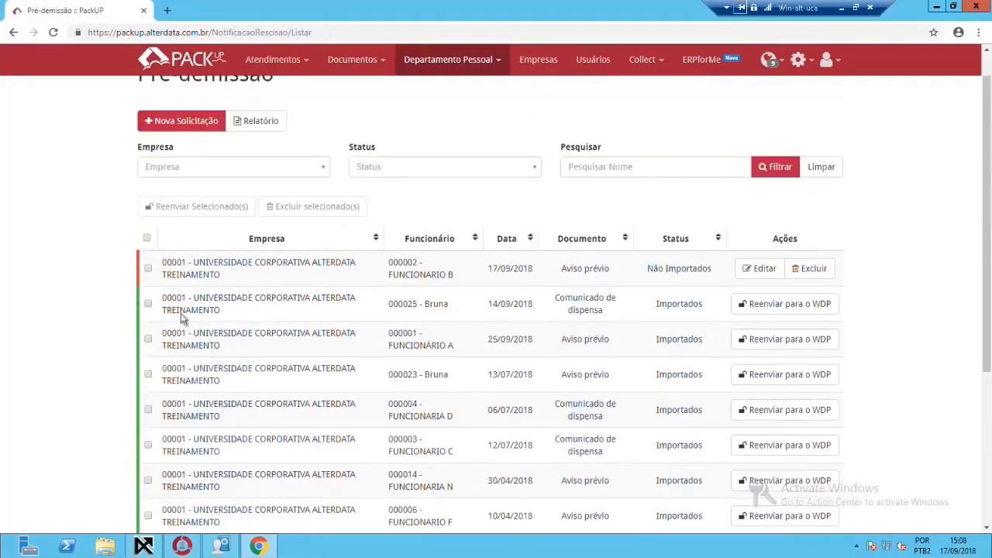
scroll(606, 431, down, 5)
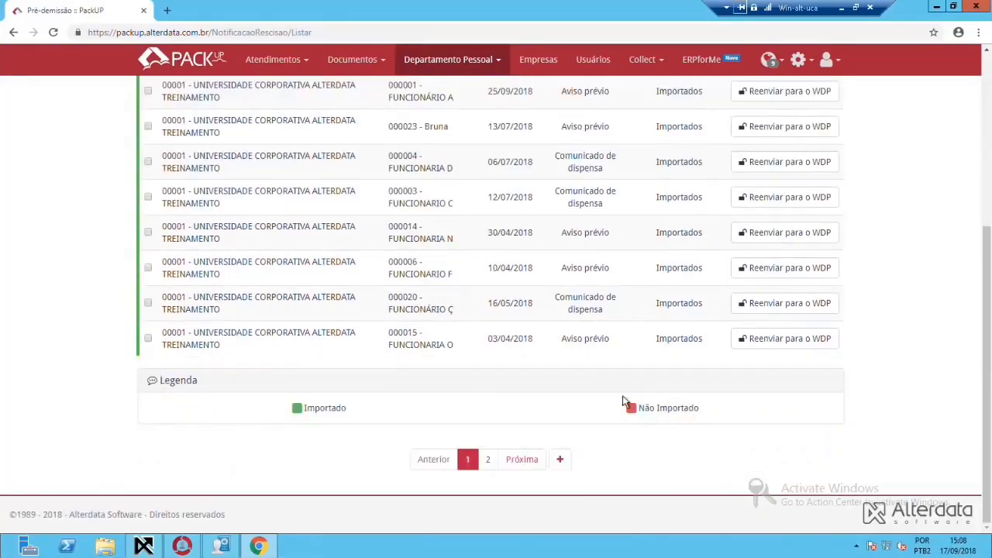
scroll(627, 406, up, 5)
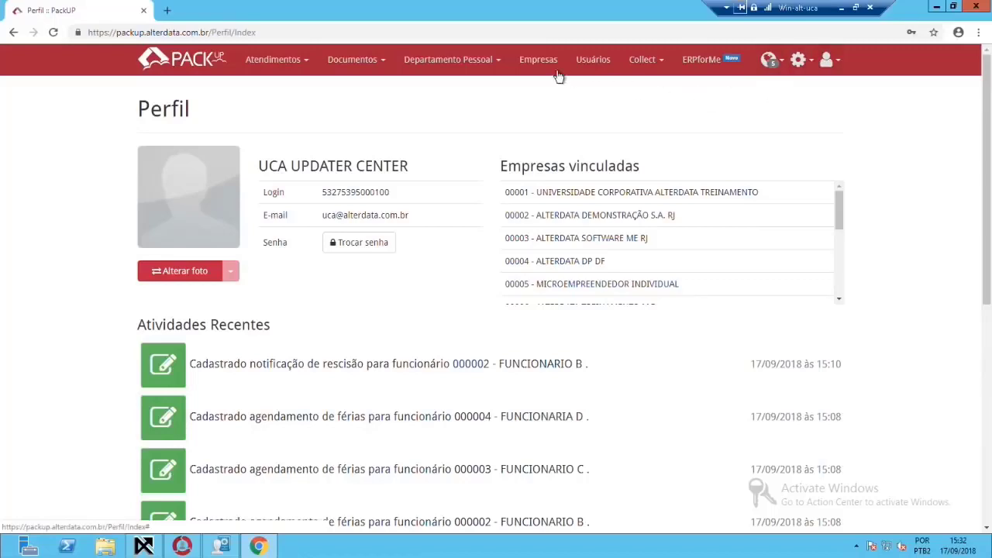
Open the CND documents page and examine the homologated certificates, both federal and by state
click(350, 67)
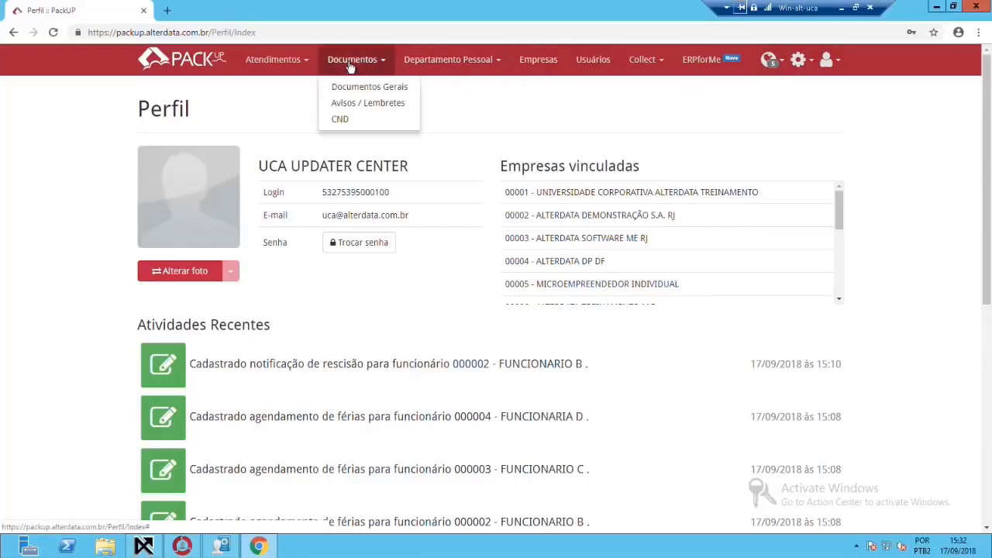
click(353, 127)
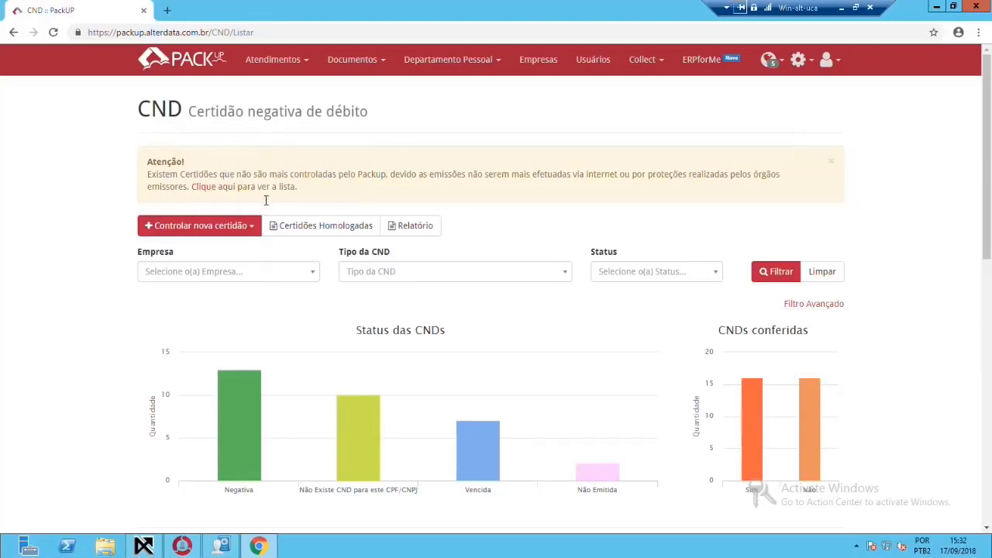
click(334, 227)
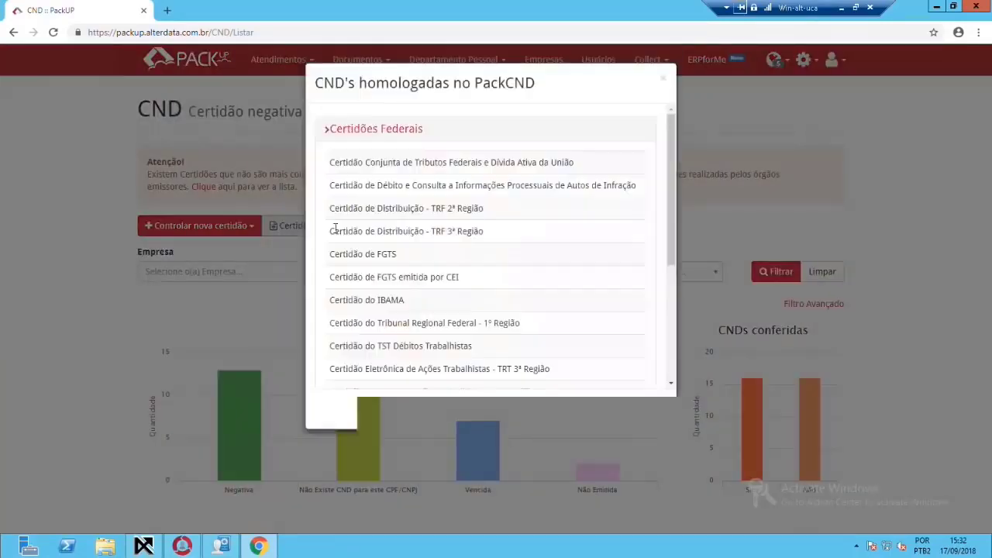
click(335, 136)
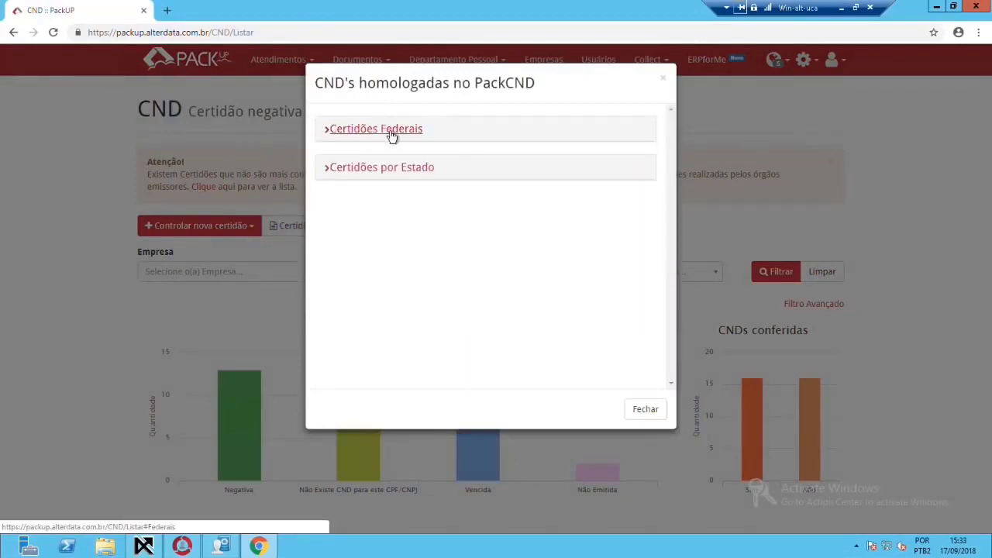
click(329, 171)
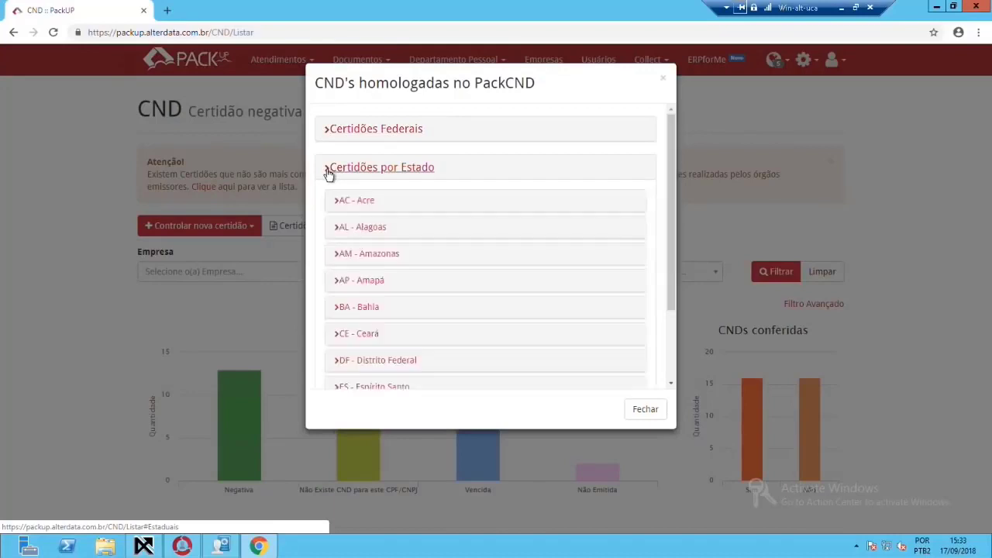
scroll(372, 226, down, 5)
scroll(375, 229, down, 3)
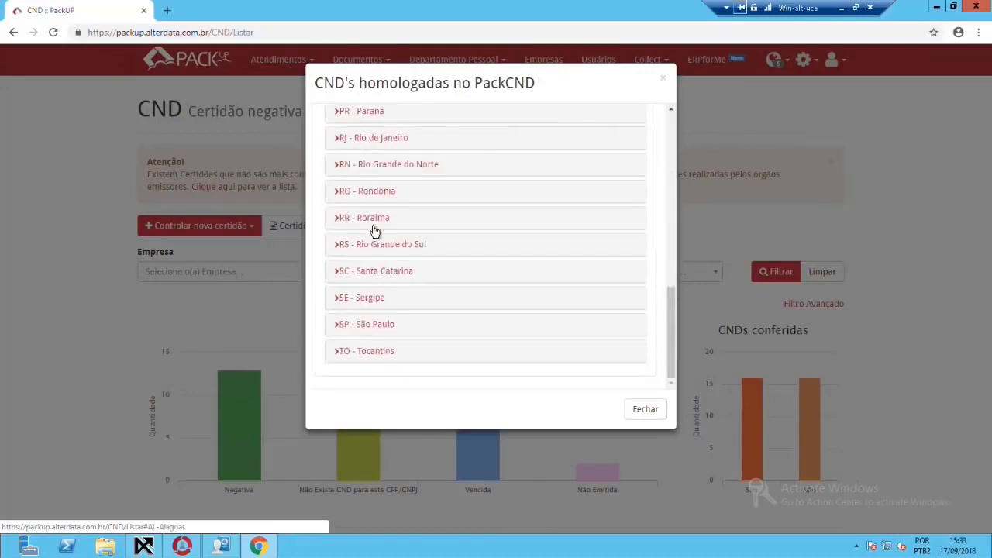
scroll(377, 227, up, 10)
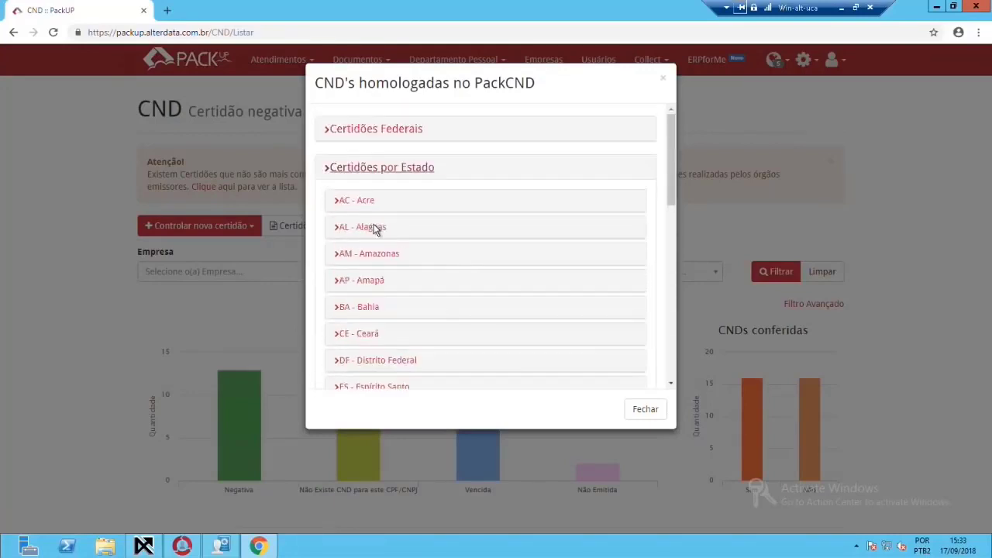
click(333, 132)
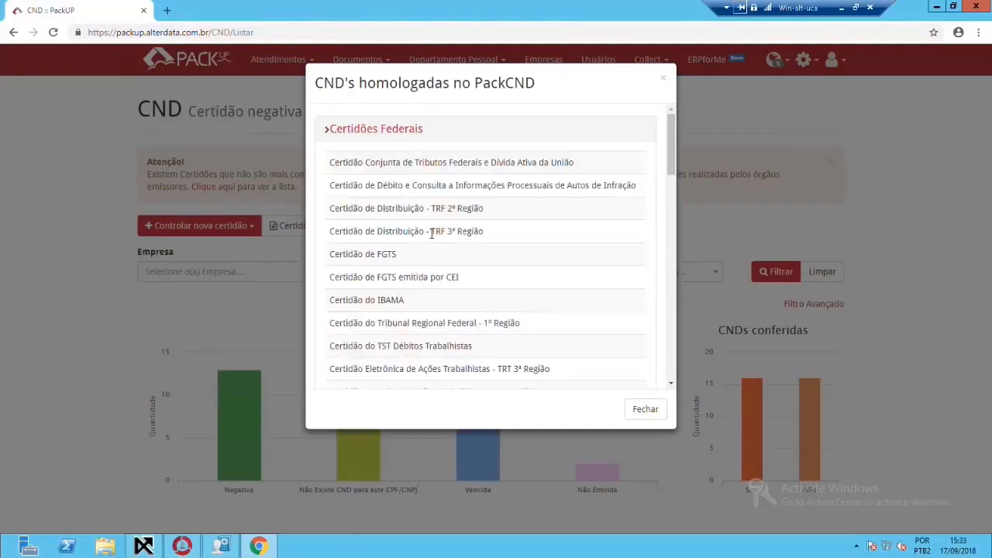
scroll(432, 234, down, 5)
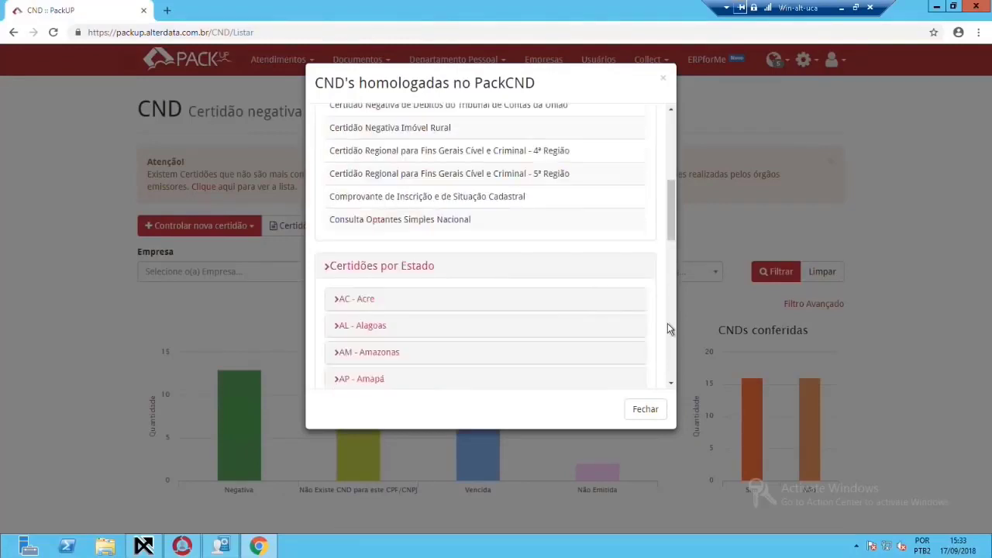
click(664, 78)
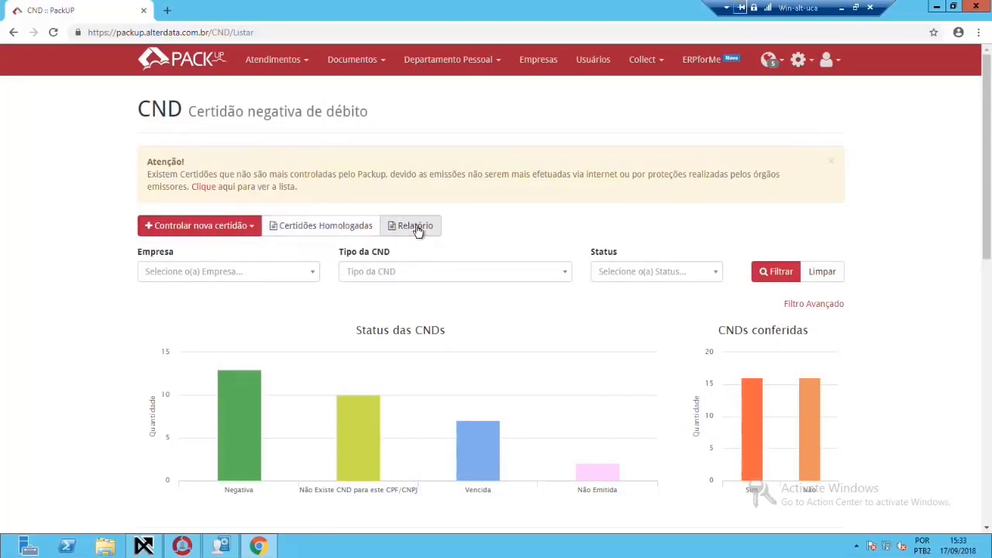
Start a new automatic certificate registration with type Certidão de FGTS for company 00001 - UNIVERSIDADE CORPORATIVA ALTERDATA TREINAMENTO
click(198, 227)
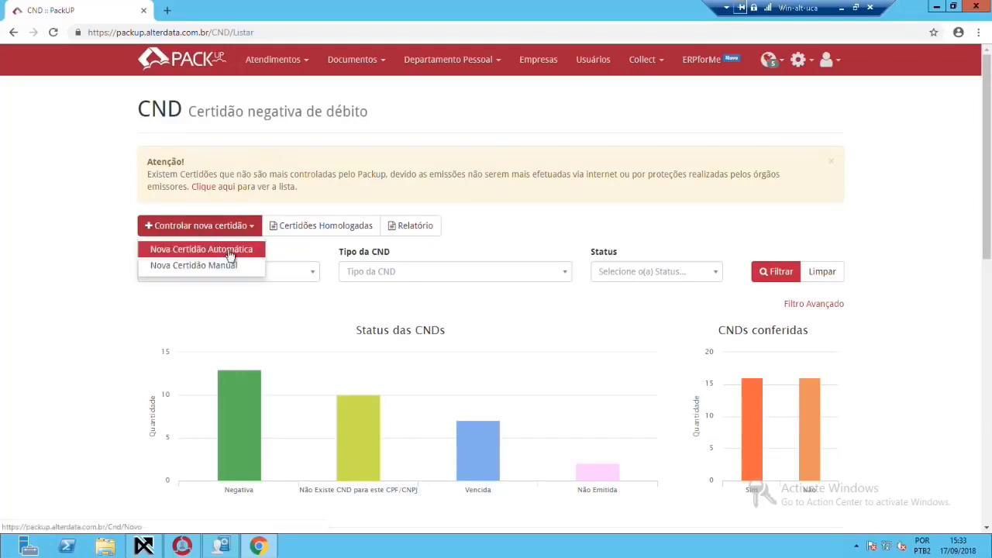
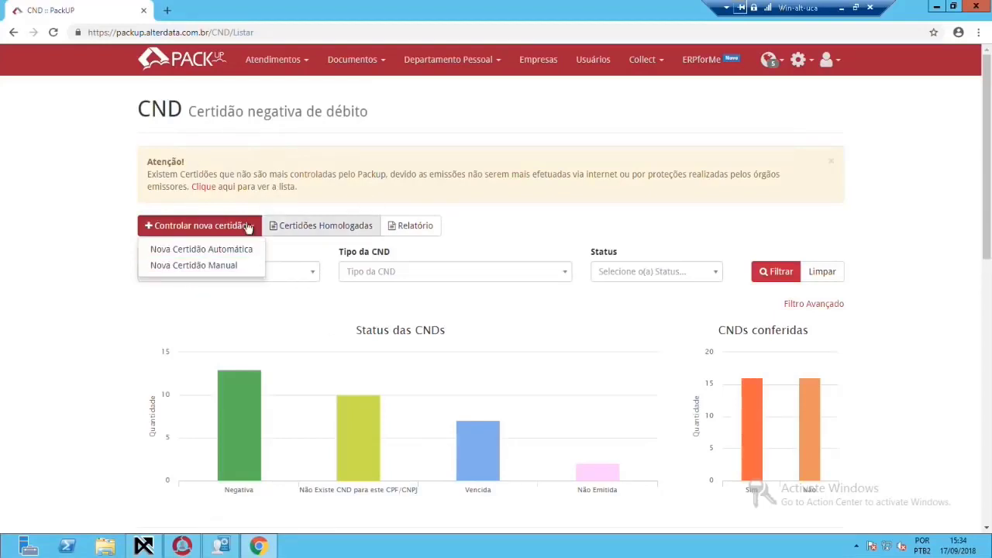
click(189, 249)
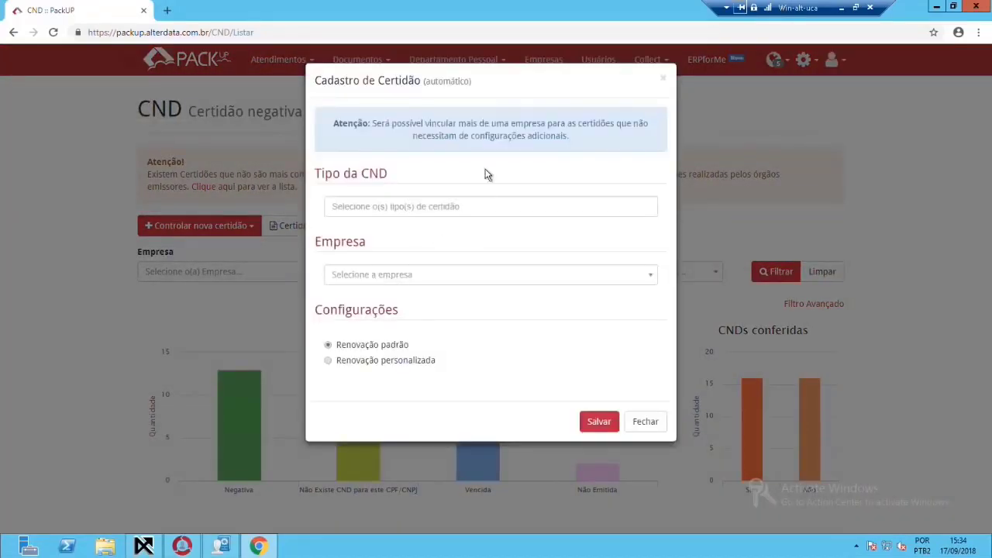
click(458, 208)
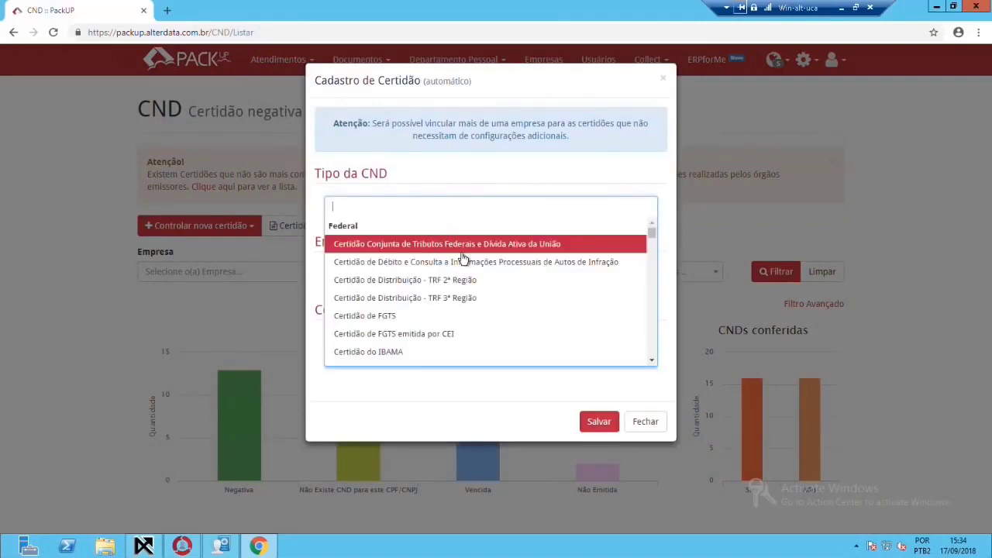
click(372, 316)
click(383, 277)
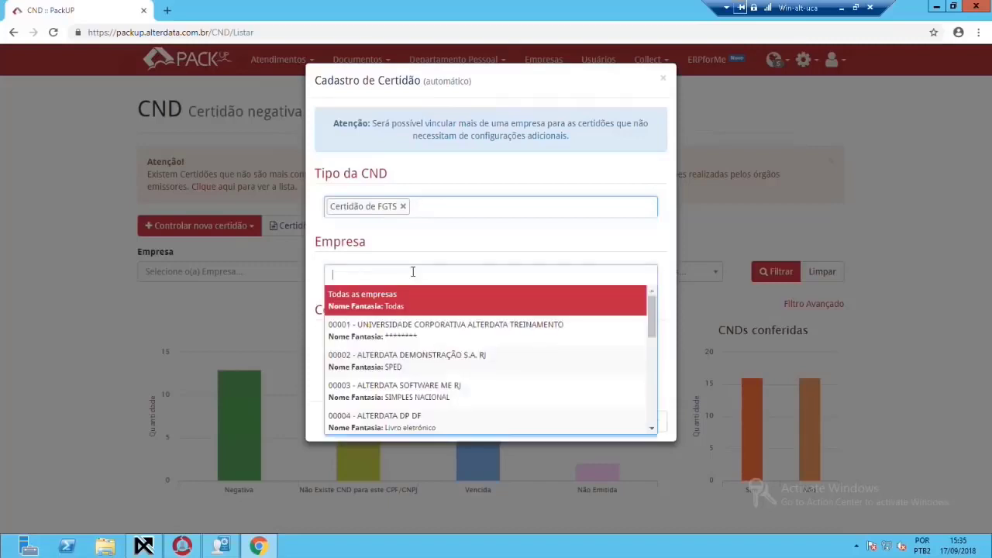
click(377, 332)
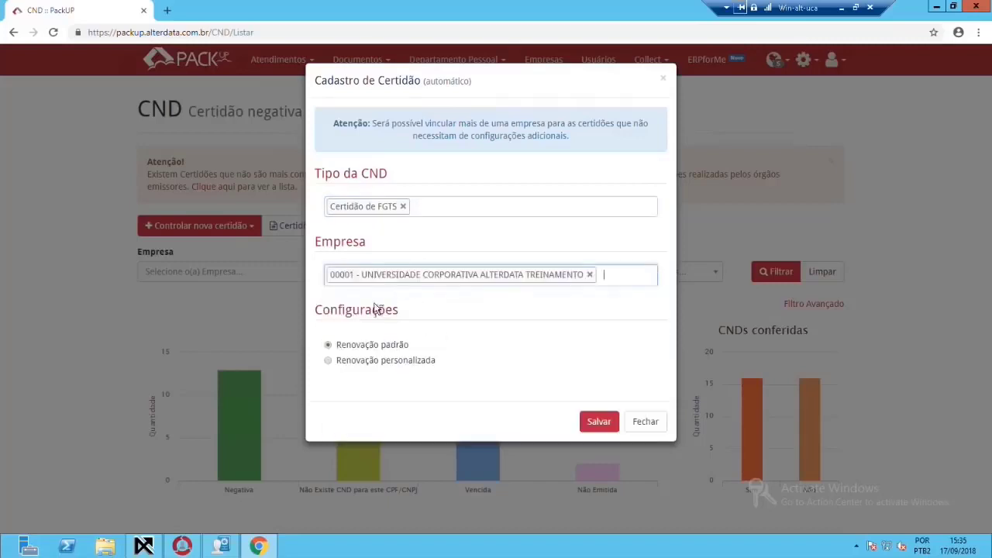
click(618, 276)
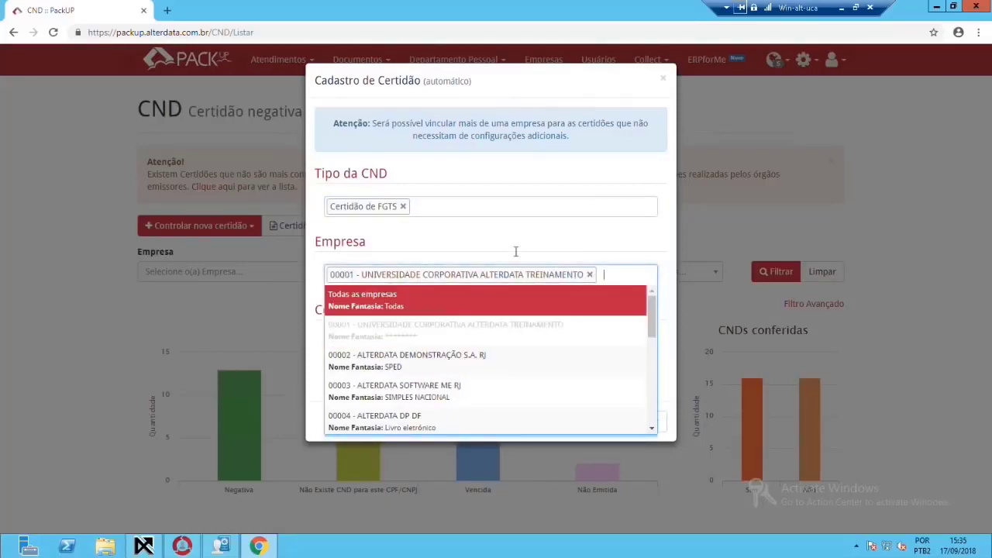
click(504, 208)
click(428, 170)
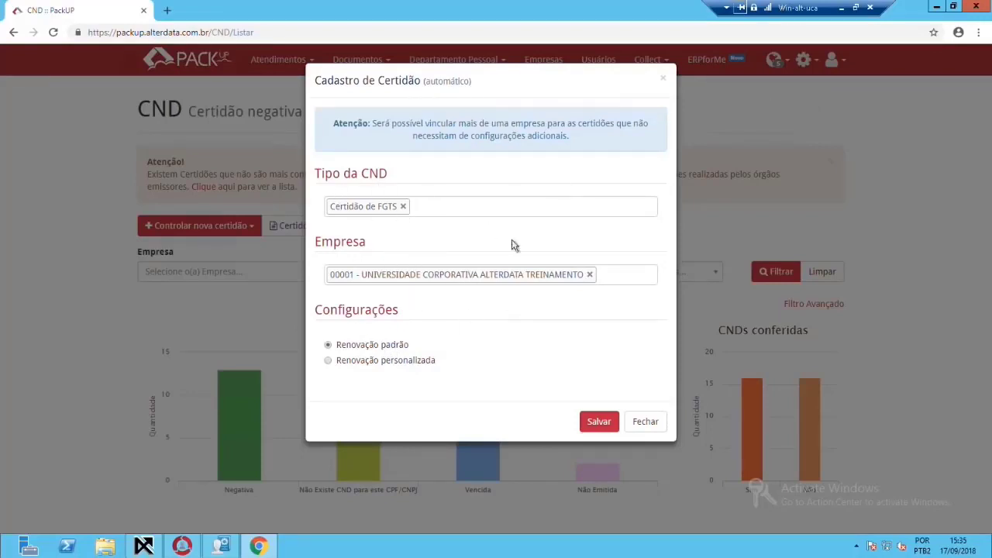
Try Renovação personalizada for the FGTS certificate with the issuing frequencies Bimestral and Trimestral
click(379, 366)
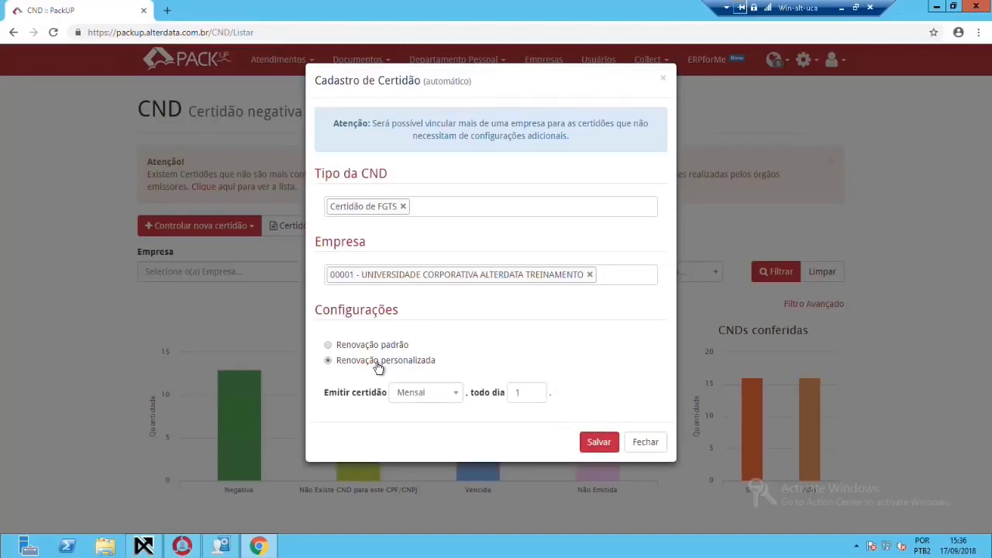
click(457, 397)
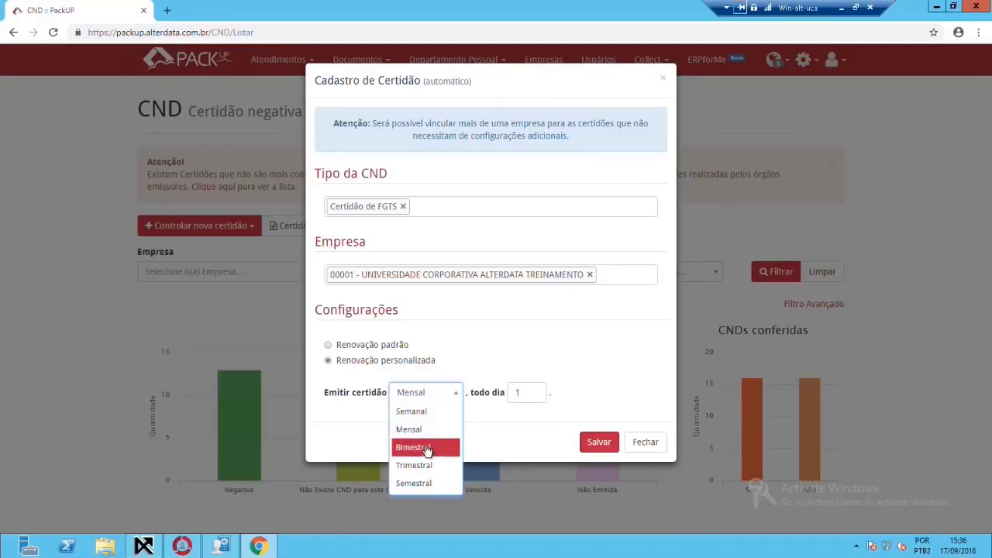
click(426, 449)
click(442, 397)
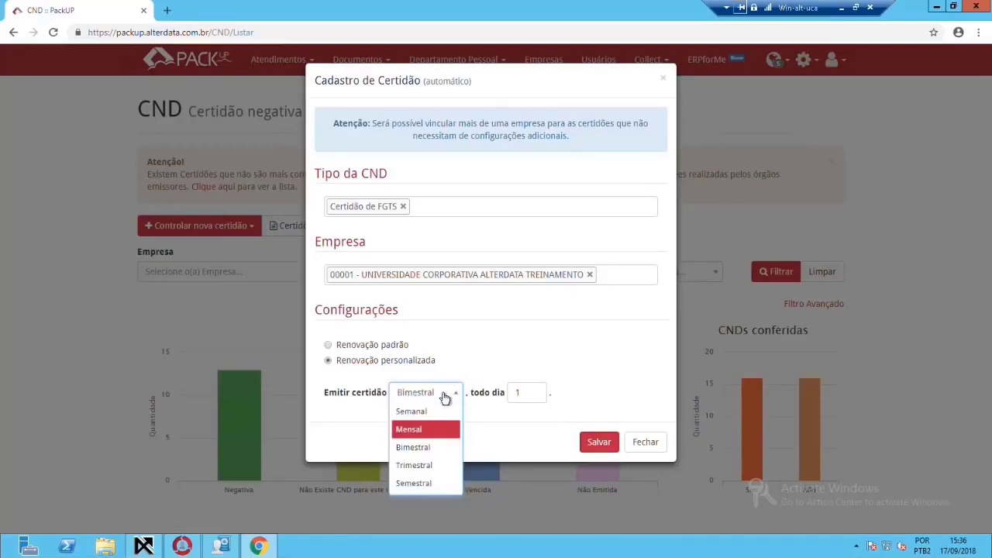
click(420, 464)
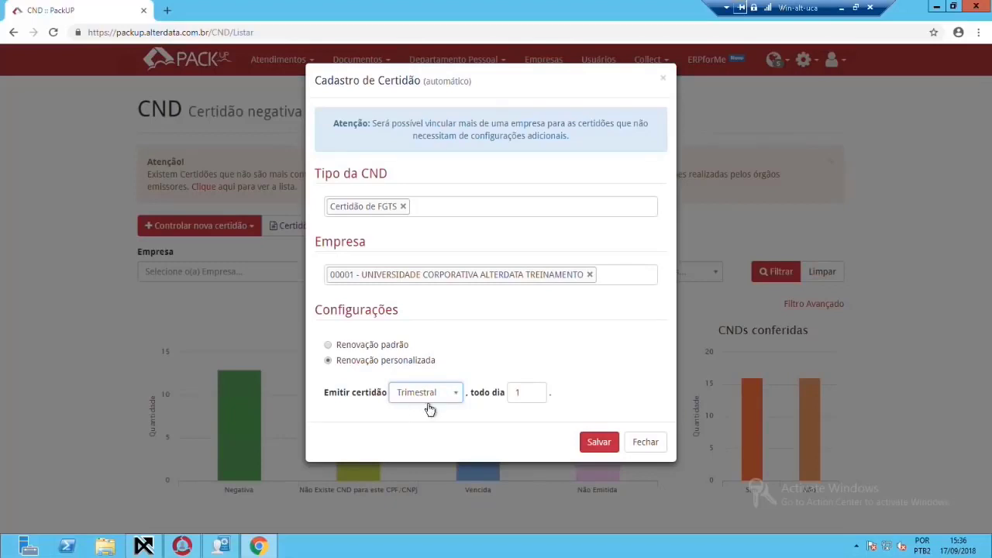
double_click(520, 392)
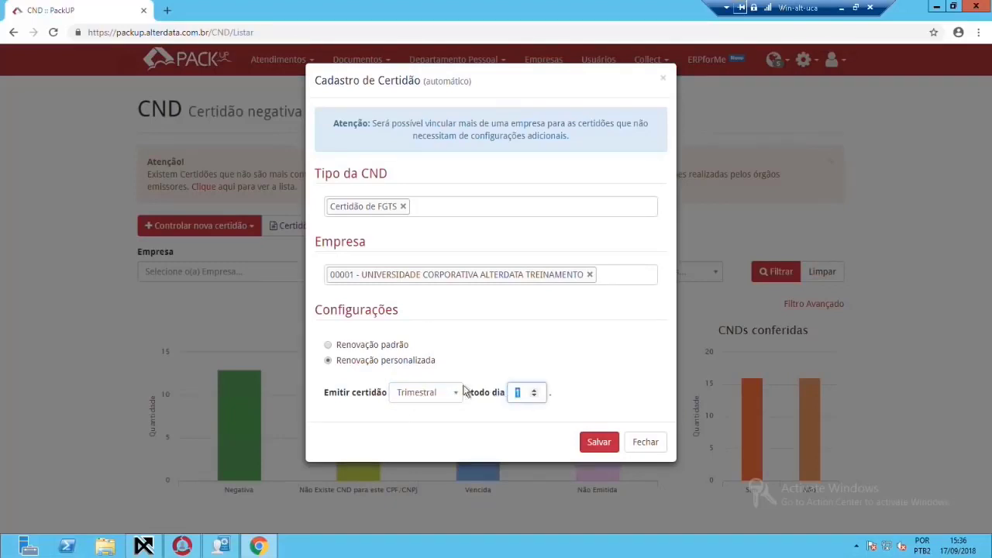
click(416, 401)
Set the certificate's renewal to Renovação padrão and save the automatic registration
click(378, 350)
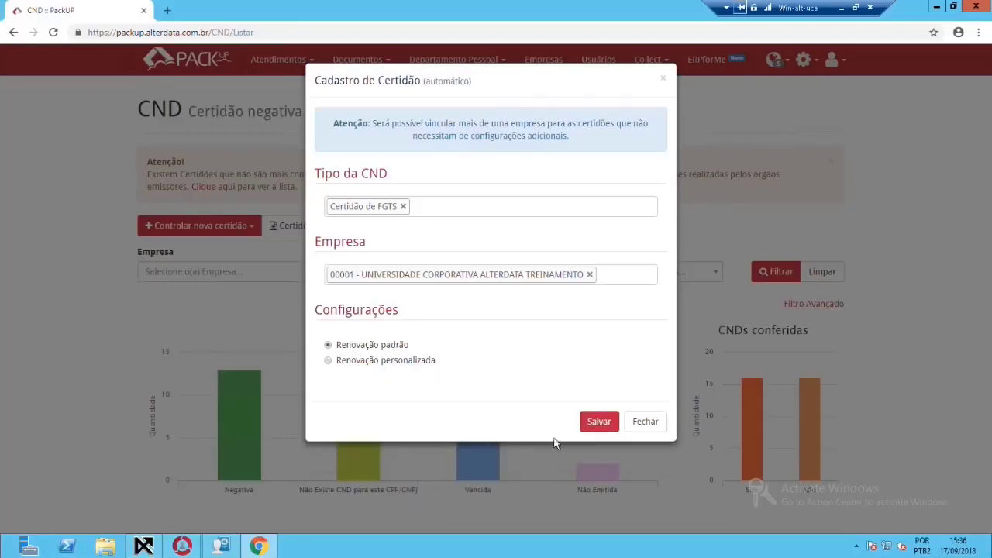
click(594, 425)
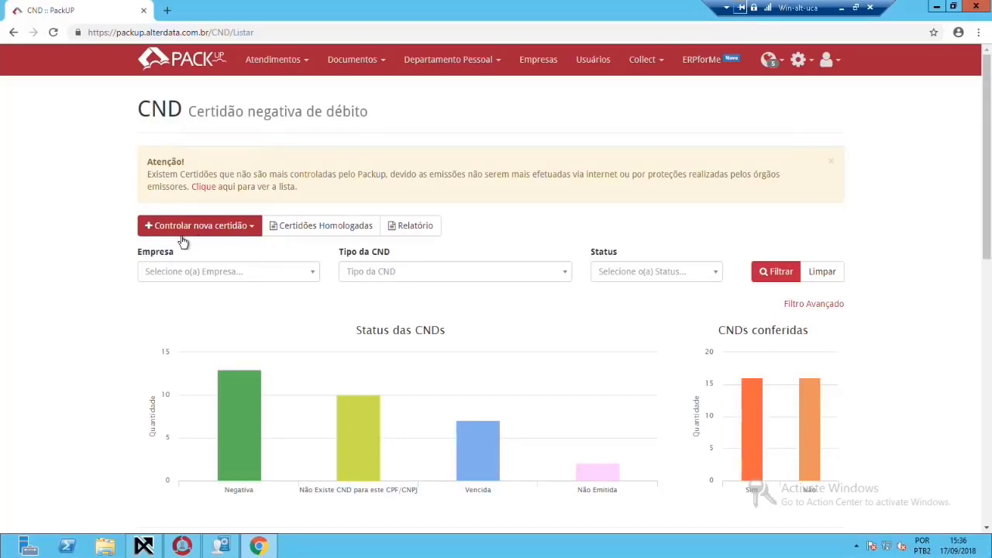
Start a new manual certificate registration for company 00001 - UNIVERSIDADE CORPORATIVA ALTERDATA TREINAMENTO
click(241, 231)
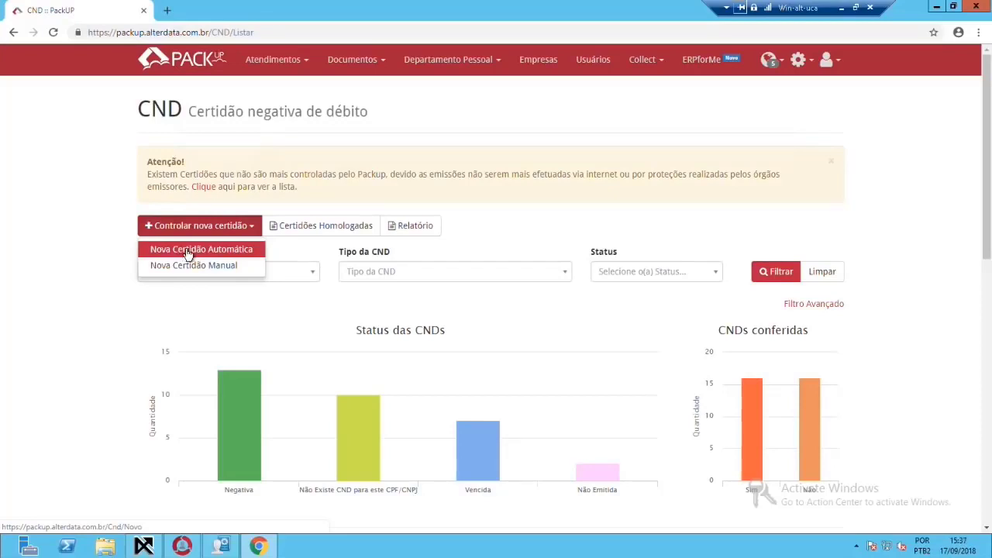
scroll(413, 311, down, 3)
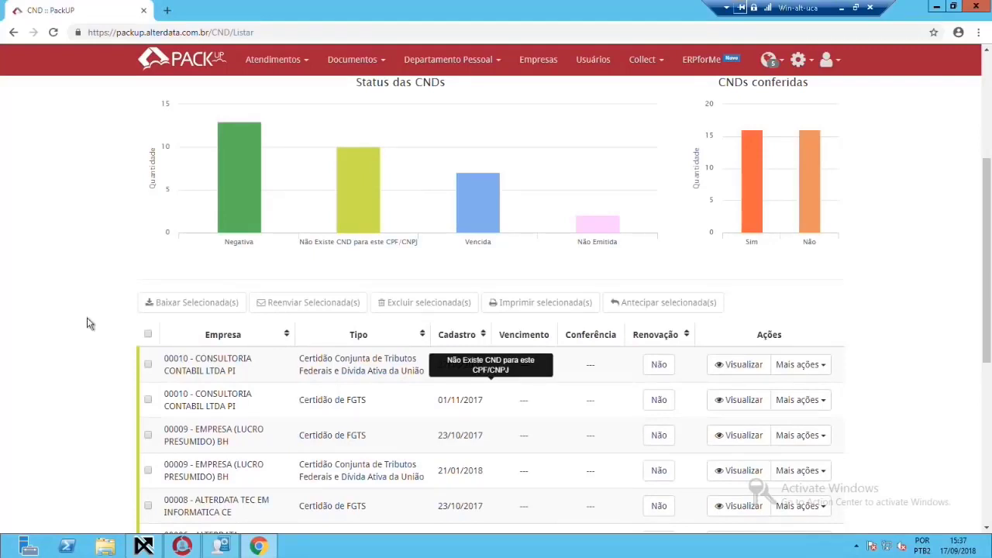
scroll(396, 411, up, 3)
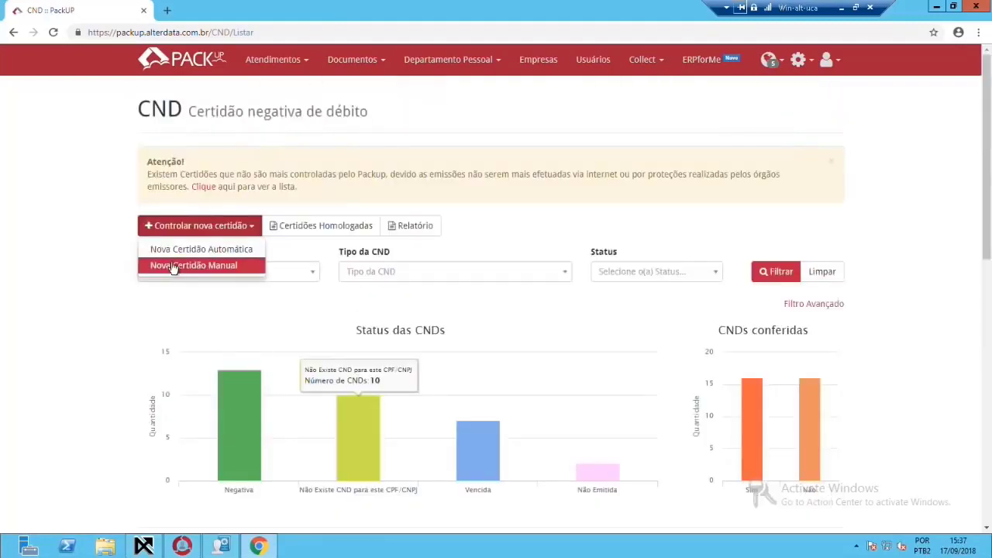
click(176, 266)
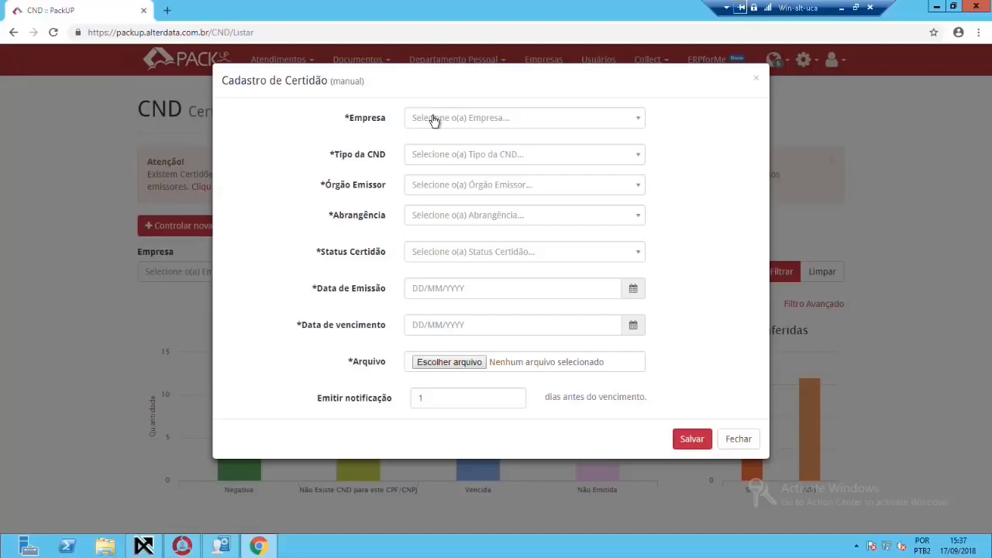
click(434, 120)
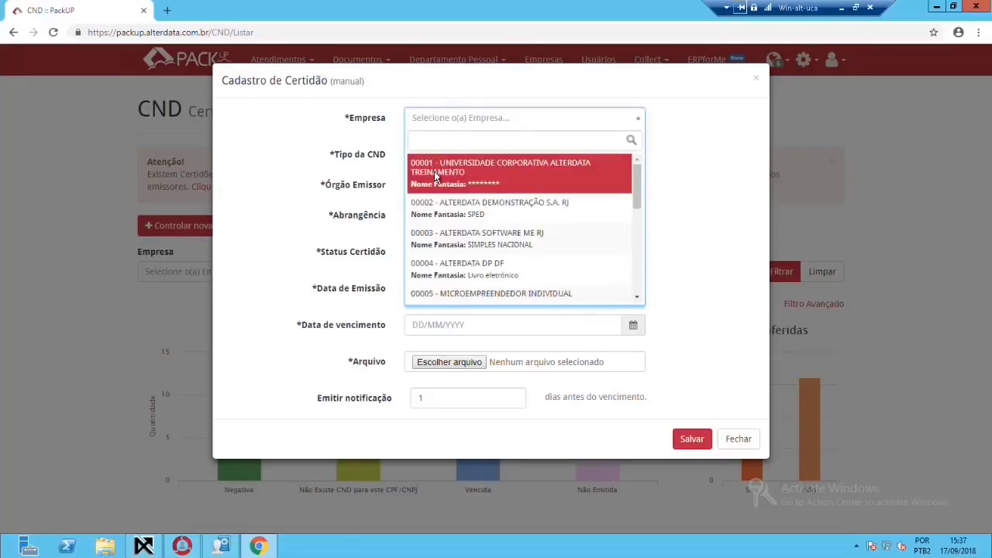
click(434, 172)
Try the certificate type Outros, then set Tipo da CND to FGTS
click(449, 157)
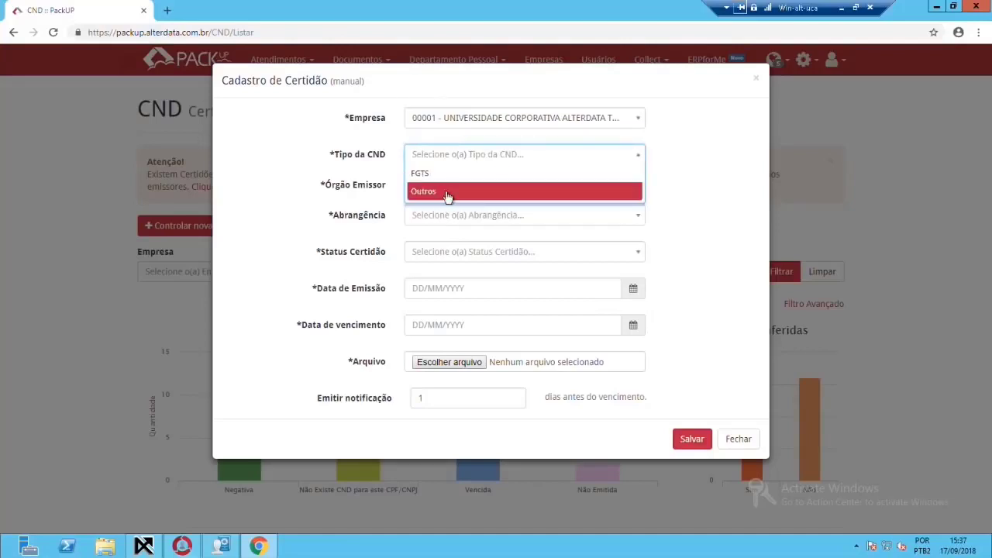
click(447, 193)
click(461, 158)
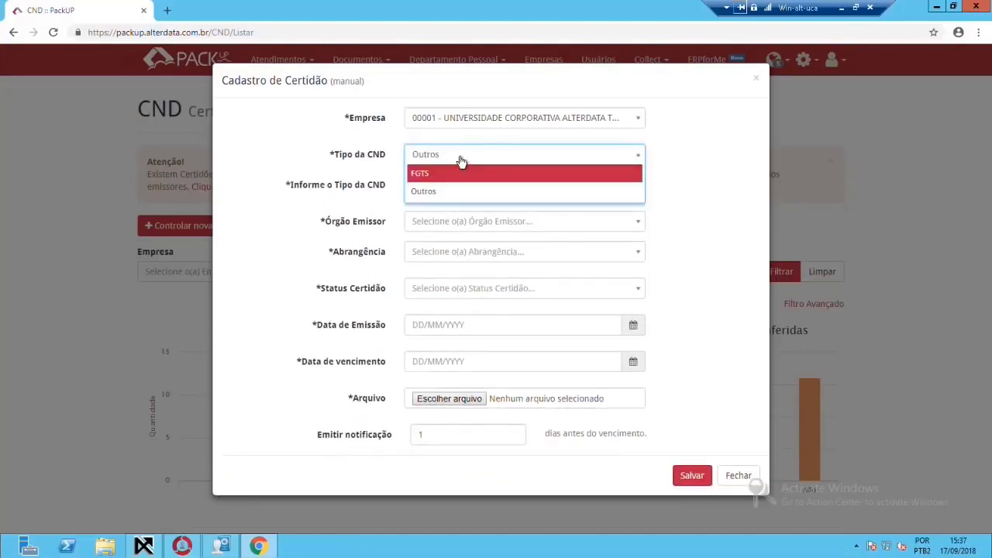
click(449, 173)
click(442, 162)
click(432, 174)
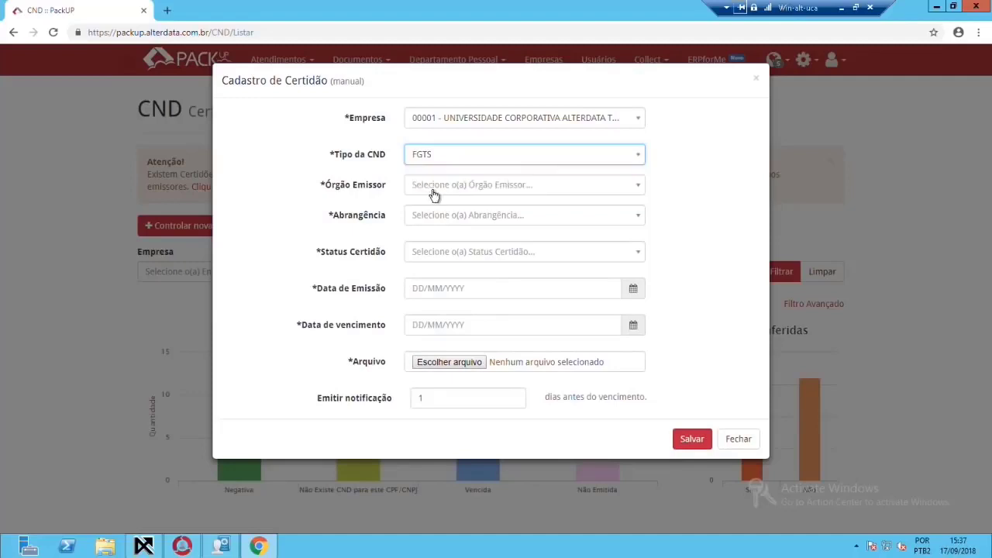
Set the certificate's Órgão Emissor to Previdencia, its Abrangência to Federal and its status to Negativa
click(434, 191)
click(436, 222)
click(437, 221)
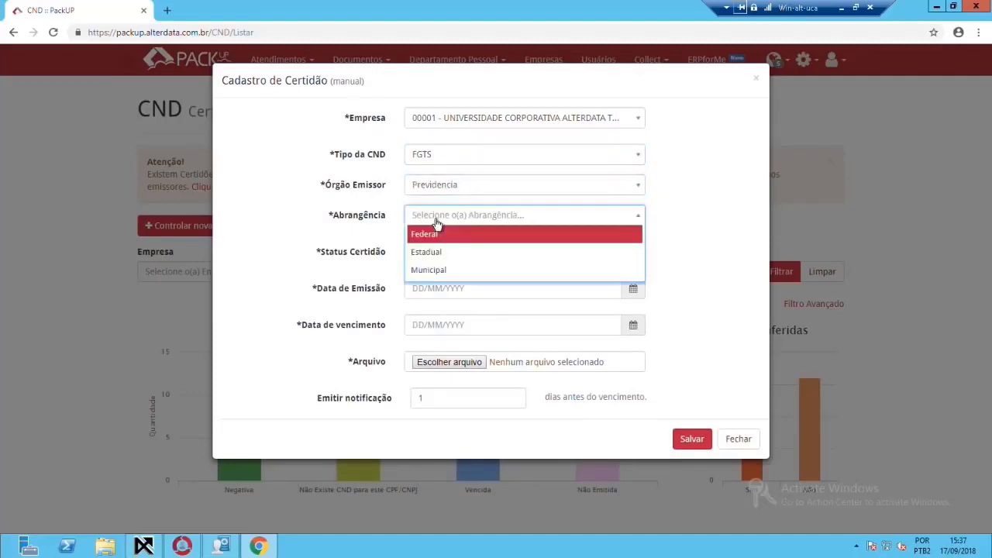
click(437, 241)
click(436, 249)
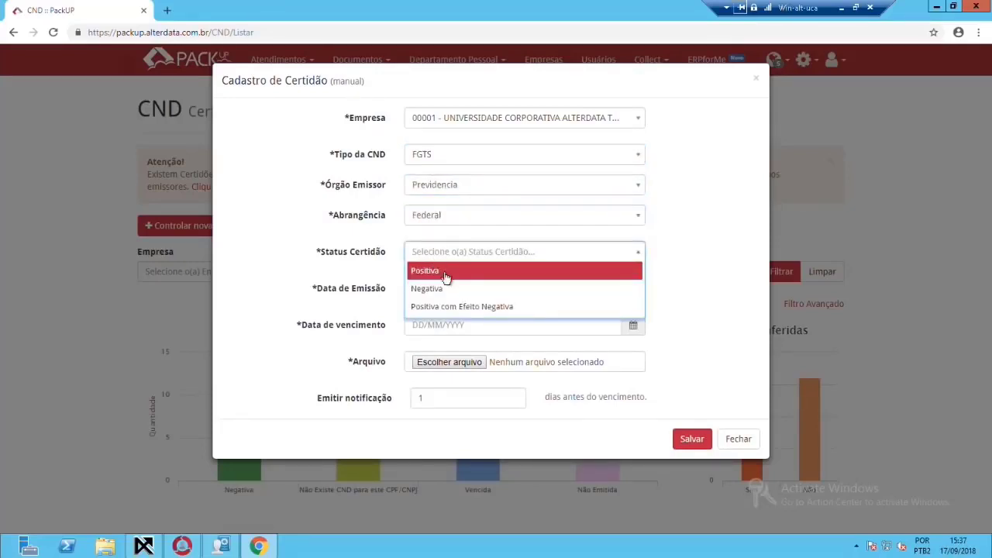
click(448, 291)
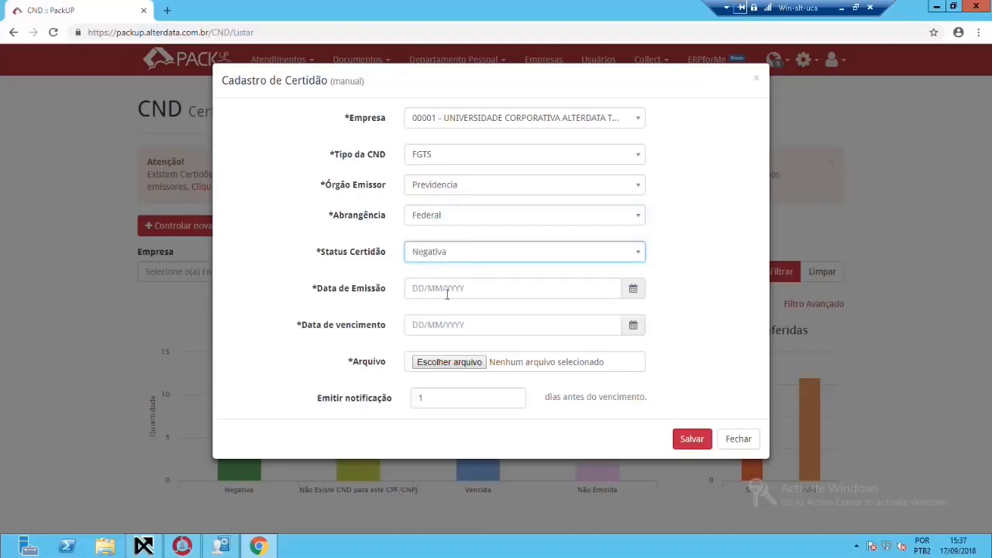
Set the certificate's issue date to 26/09/2018 and its expiry date to 26/11/2018
click(477, 288)
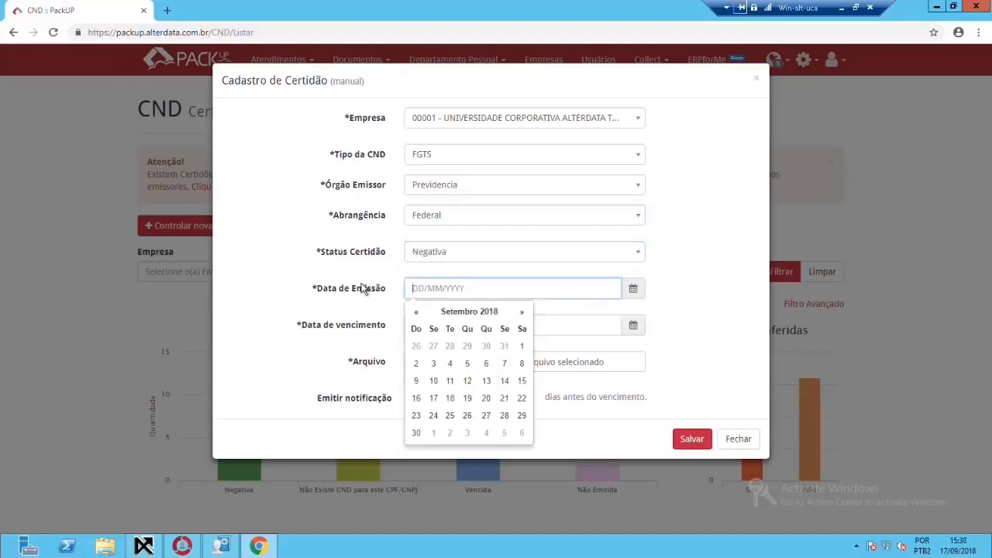
click(466, 414)
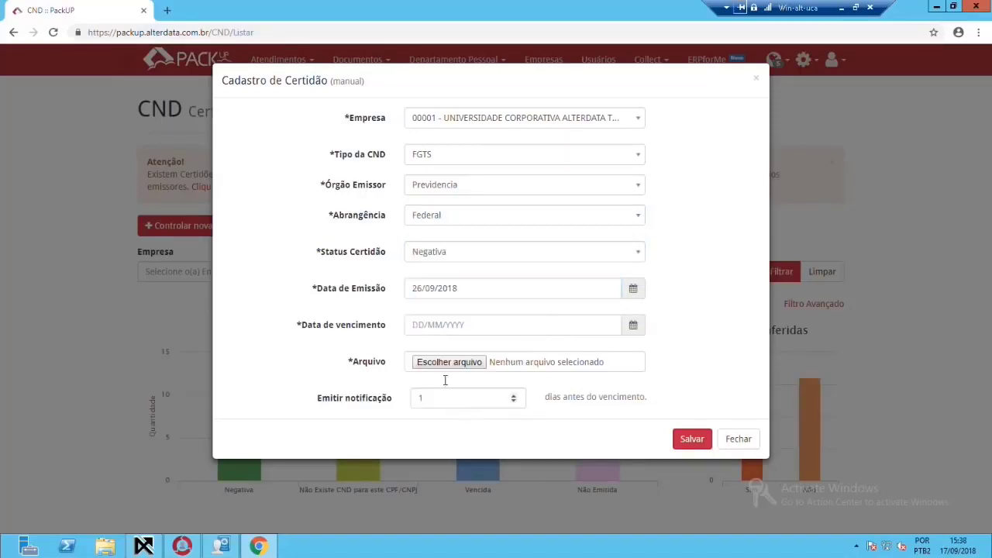
click(454, 326)
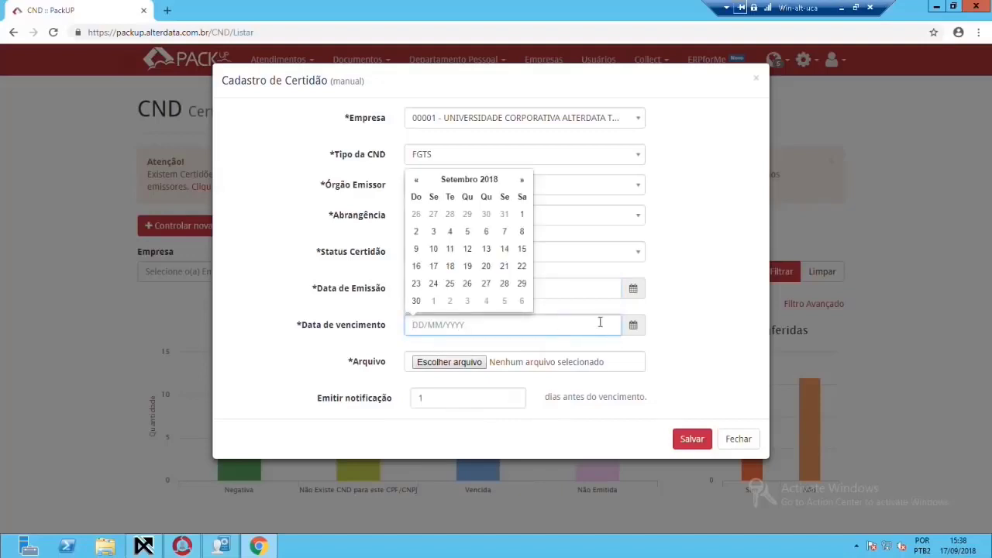
click(522, 179)
click(522, 179)
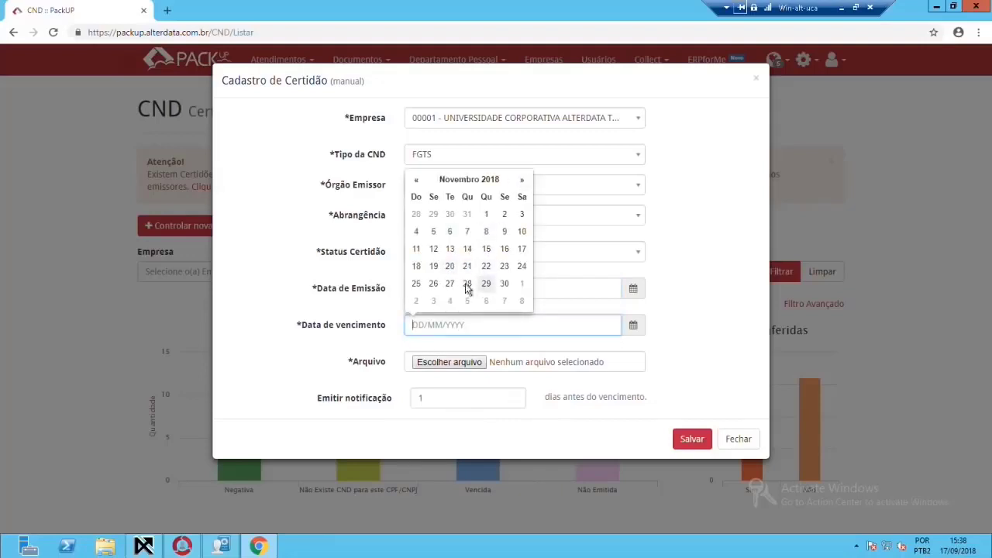
click(434, 284)
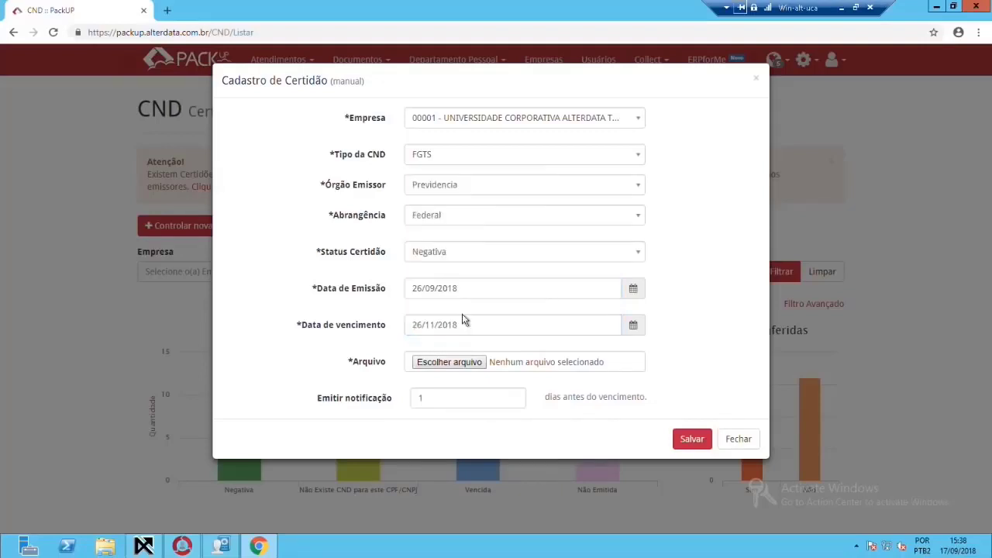
Try to attach the Teste text document from the Desktop as the certificate file, with all file types shown
click(438, 363)
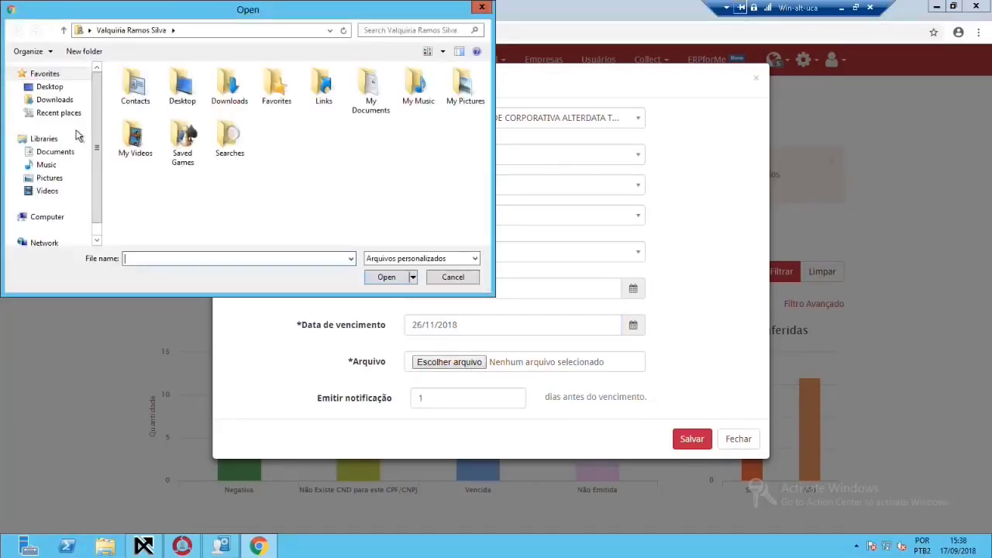
click(50, 87)
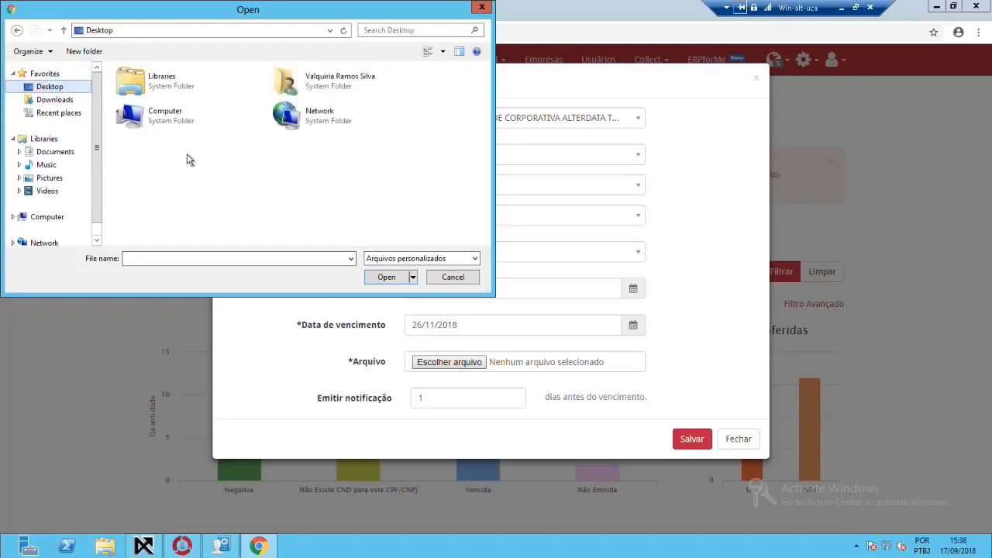
click(427, 258)
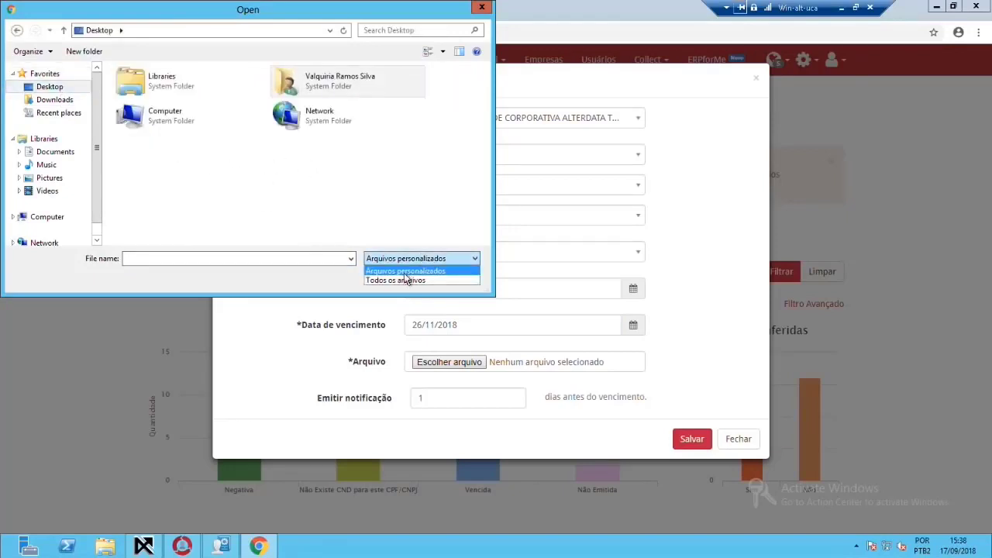
click(406, 280)
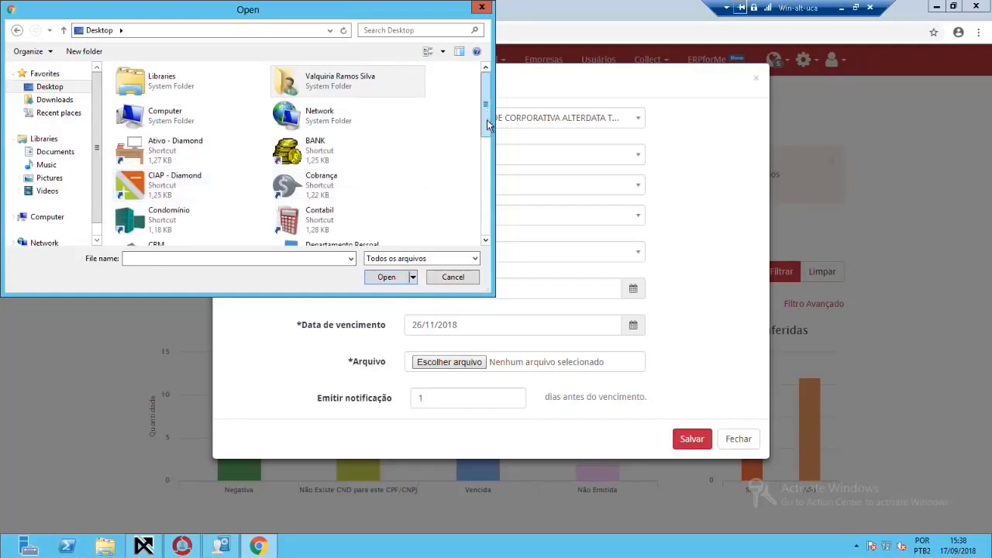
drag(489, 124, 486, 229)
click(301, 237)
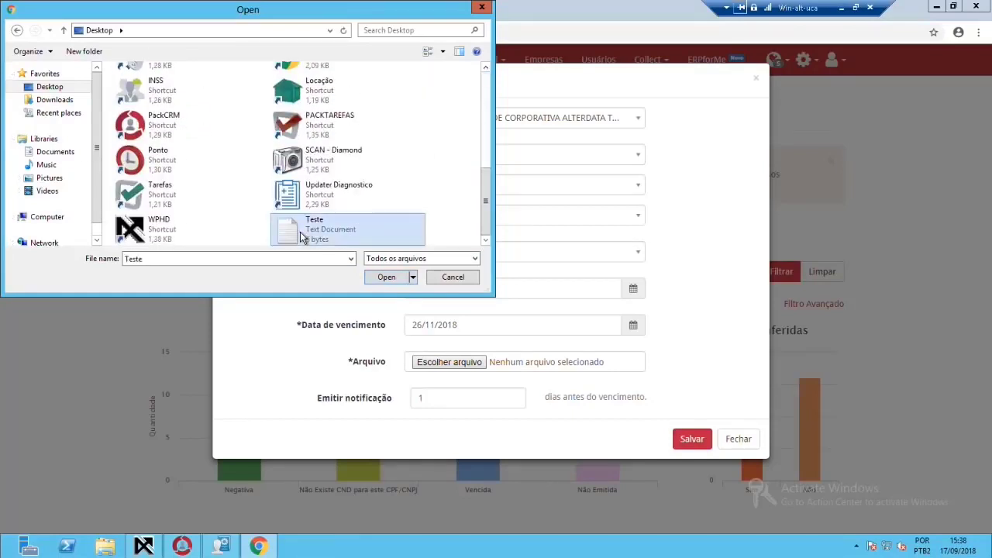
click(385, 278)
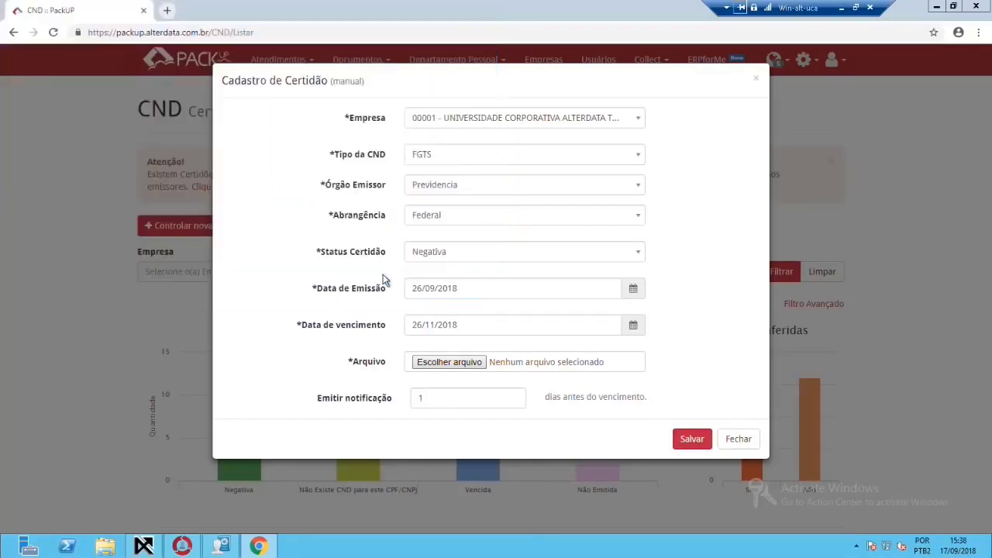
click(496, 329)
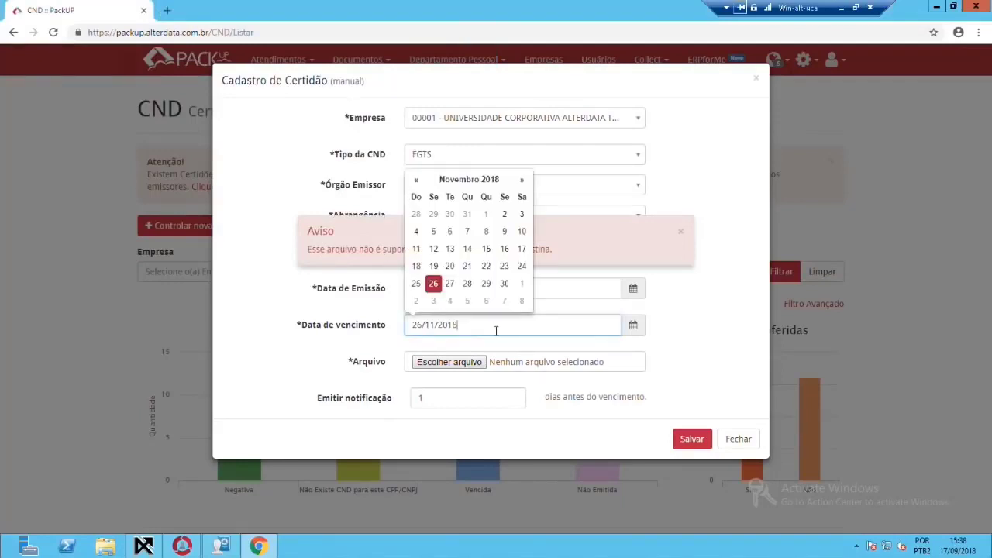
click(473, 365)
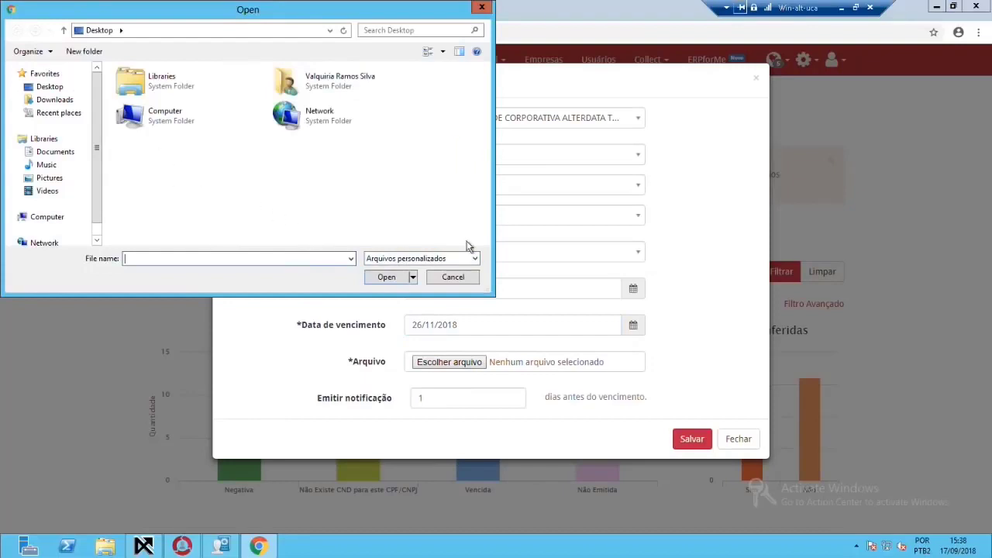
click(456, 279)
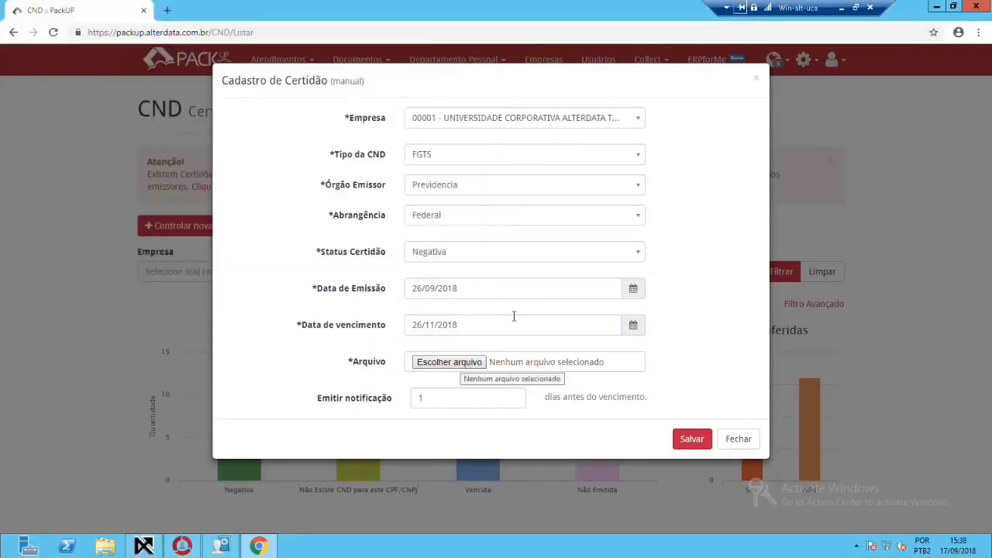
click(455, 365)
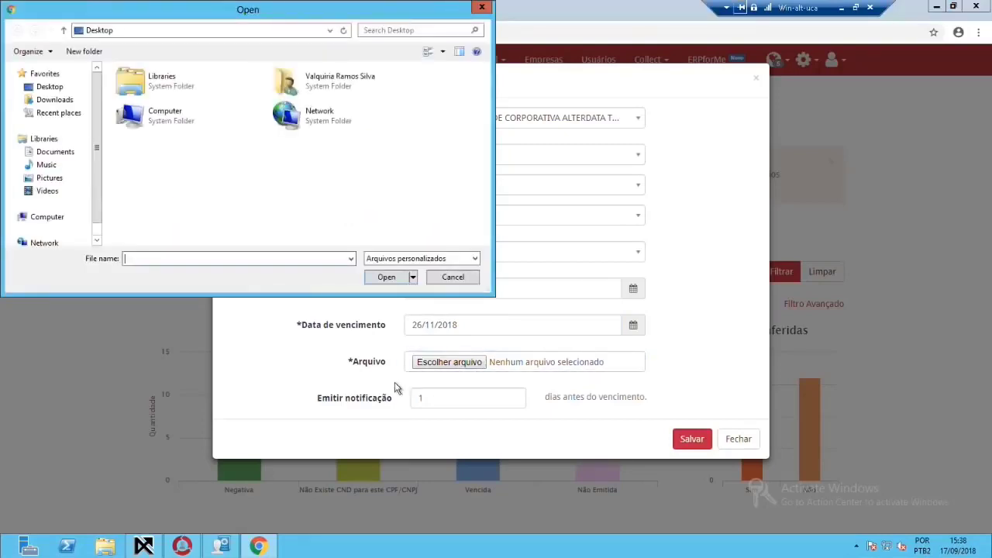
key(Escape)
Set the notification to 5 days before expiry and close the manual registration without saving
click(465, 395)
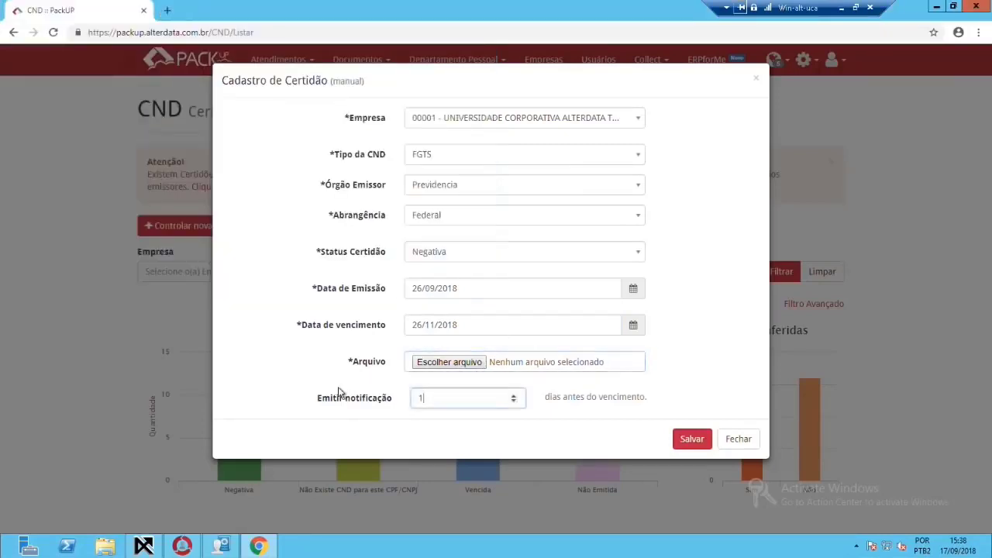
double_click(431, 389)
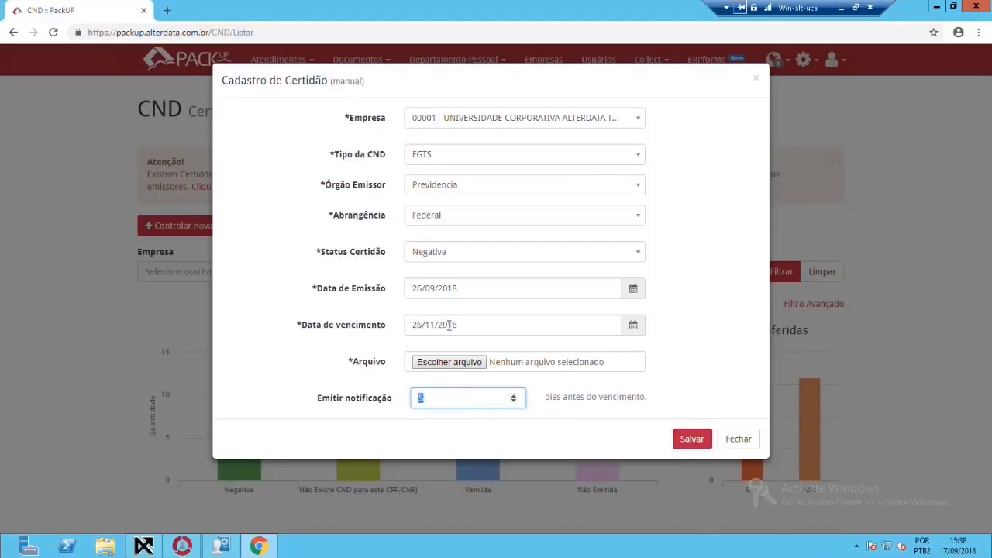
drag(452, 325, 399, 331)
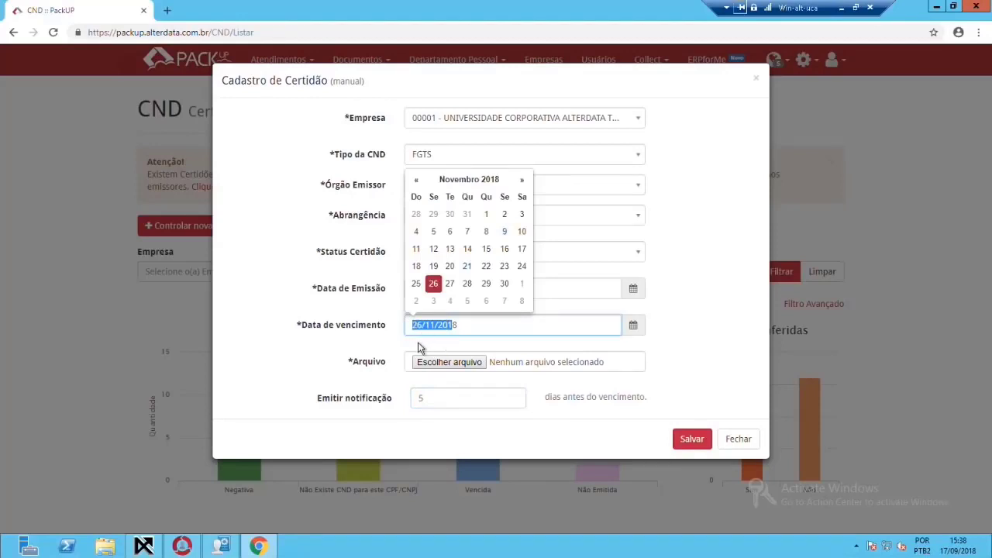
click(432, 325)
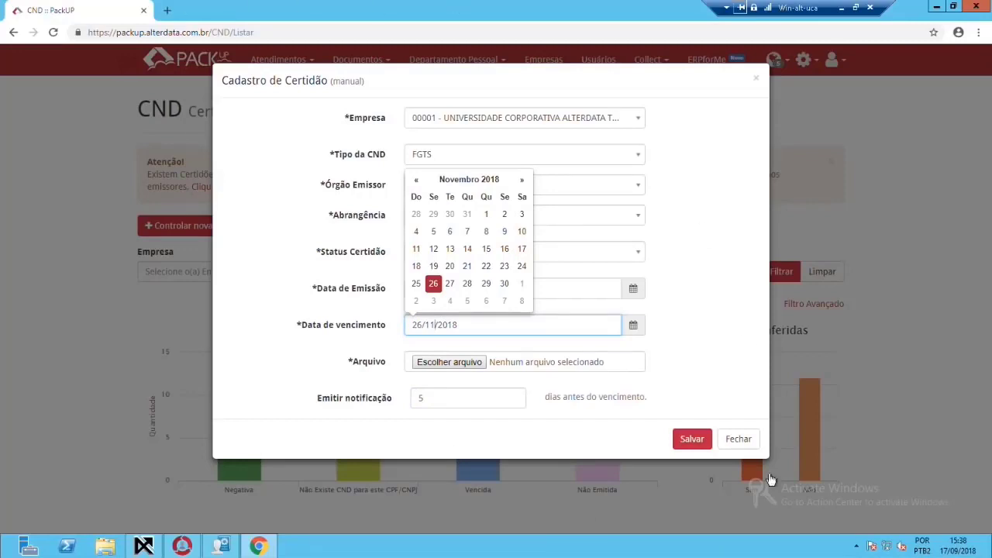
click(753, 439)
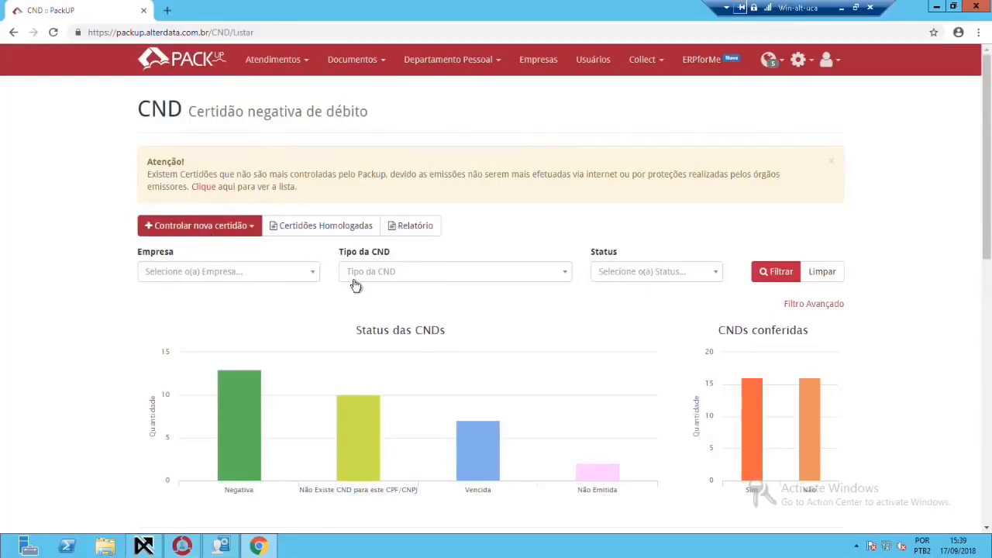
Examine the status charts and certificate list, sort the list by Renovação and return to the original listing
scroll(388, 285, down, 4)
scroll(388, 285, up, 4)
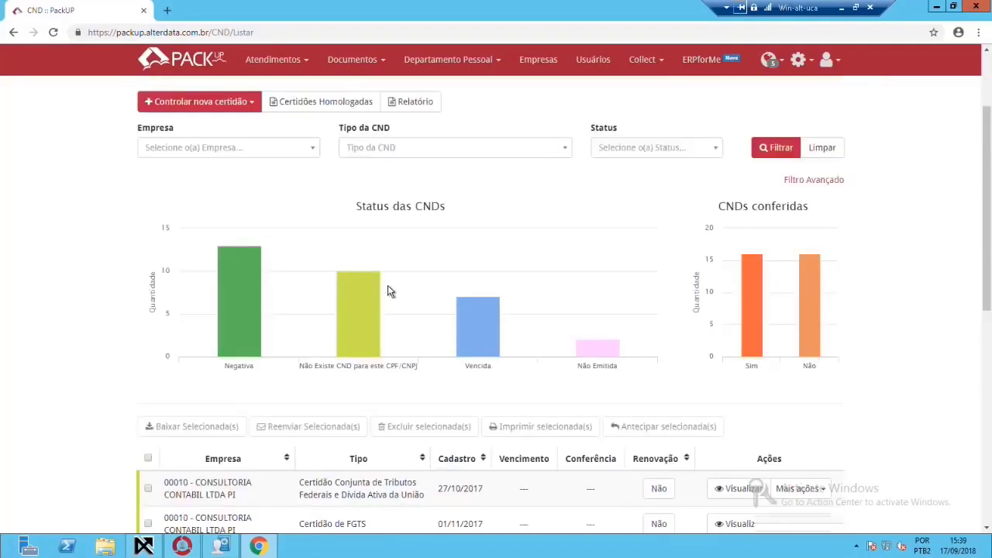
scroll(425, 338, down, 5)
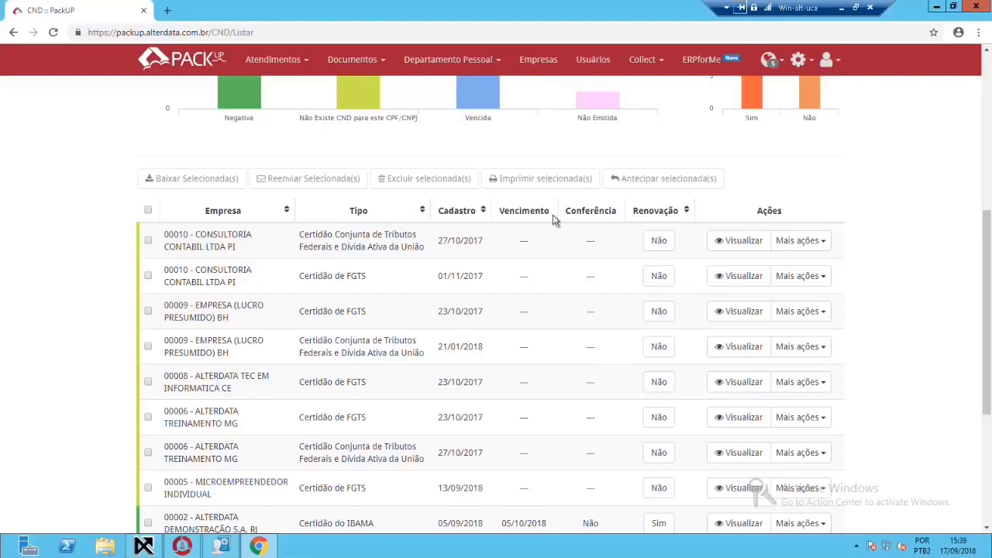
click(685, 211)
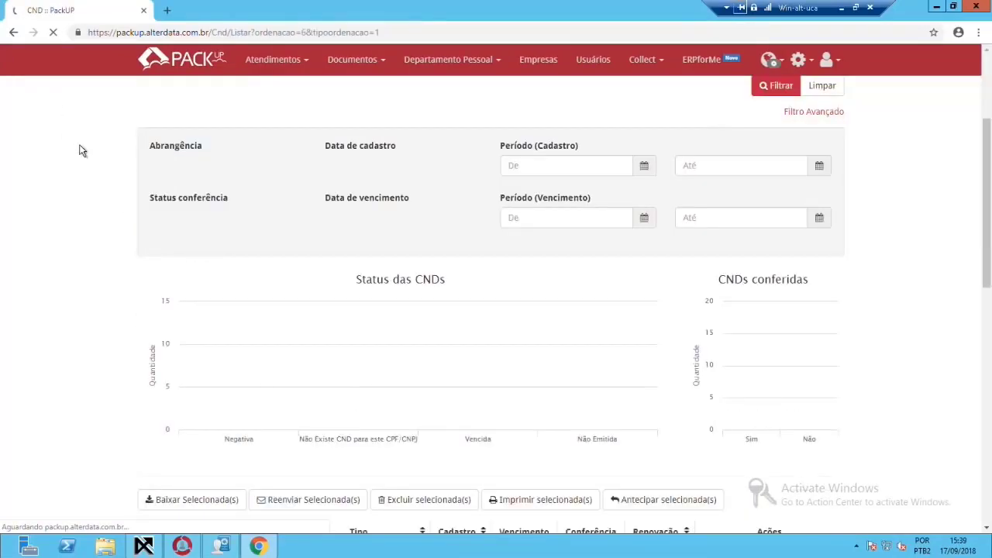
click(16, 34)
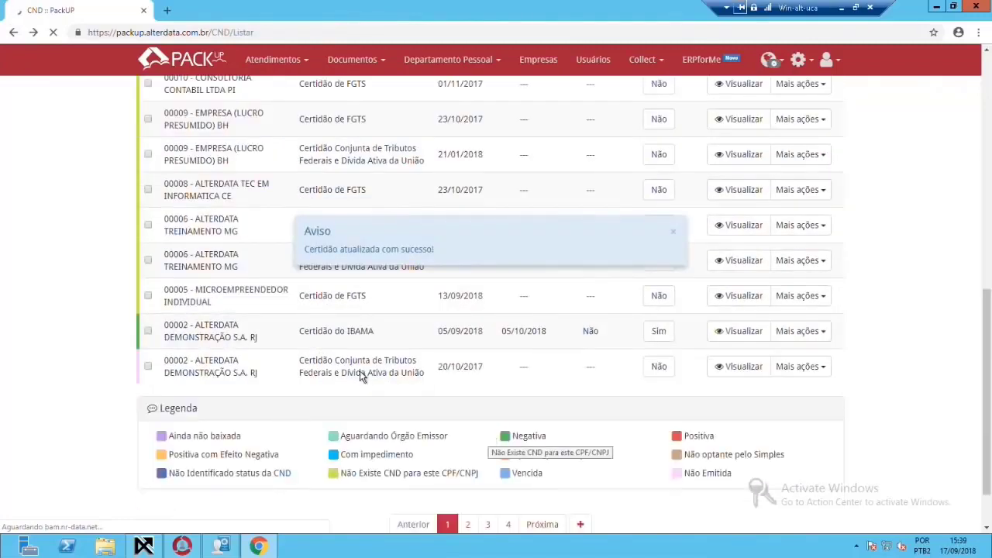
Filter the certificates by the company Universidade Corporativa Alterdata Treinamento and the status Negativa
scroll(360, 371, up, 4)
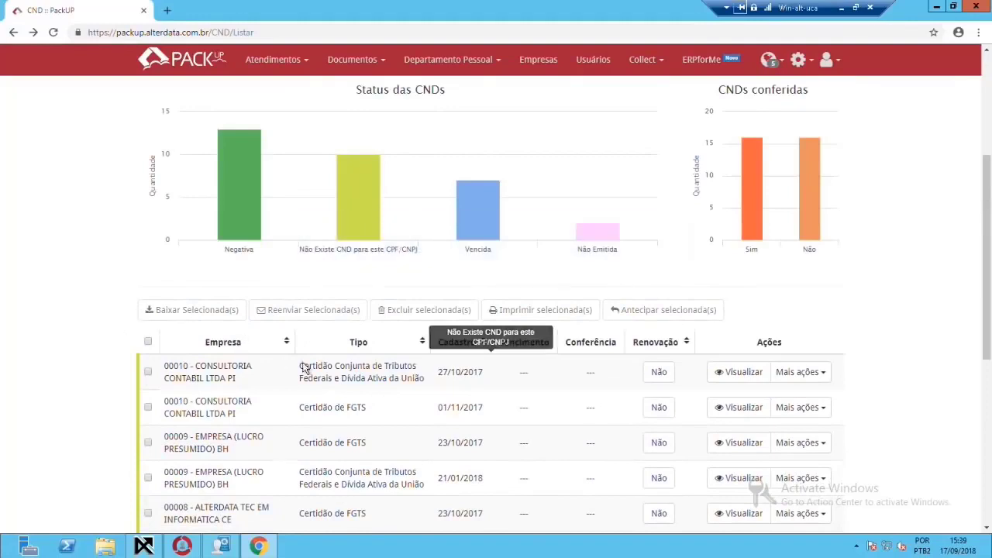
scroll(304, 362, up, 2)
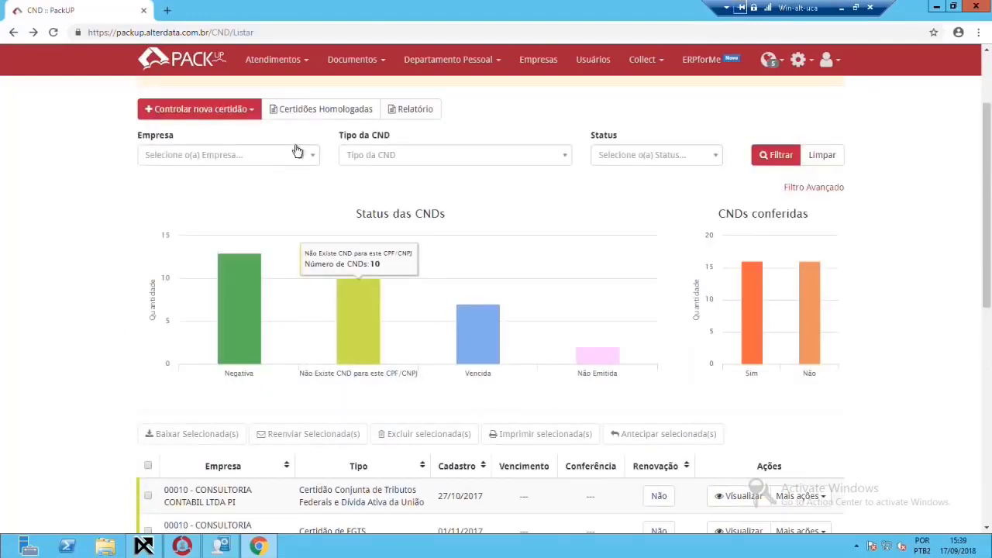
click(244, 163)
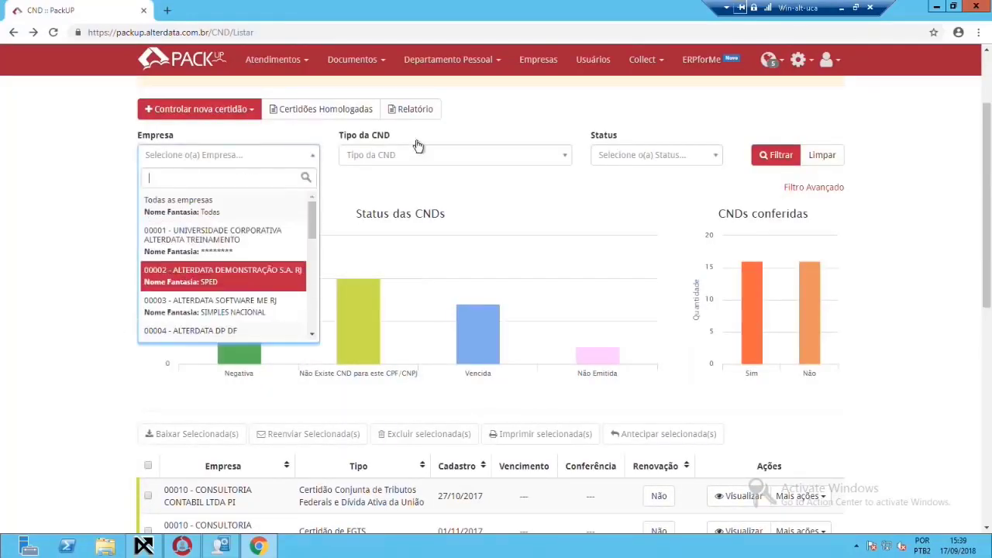
click(641, 161)
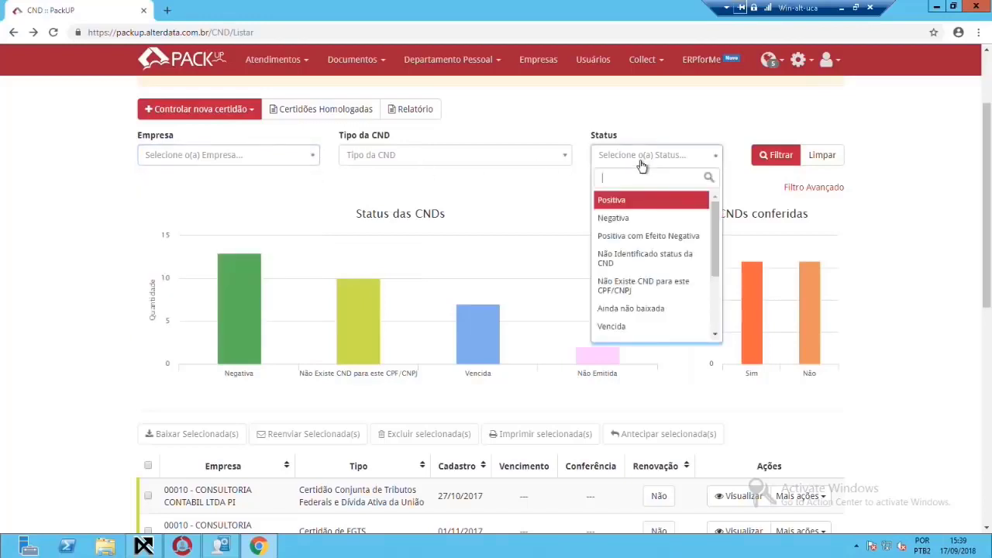
click(260, 159)
click(191, 244)
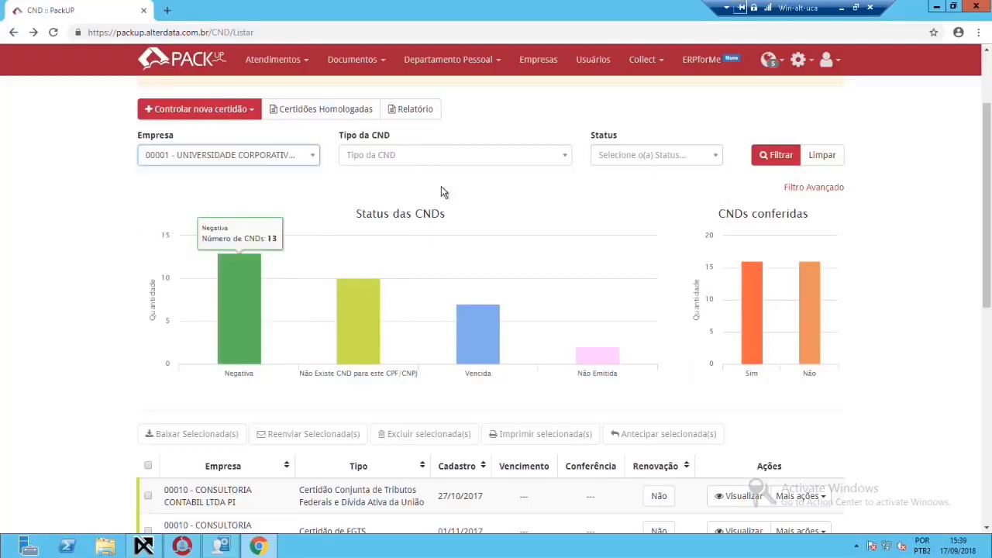
click(657, 155)
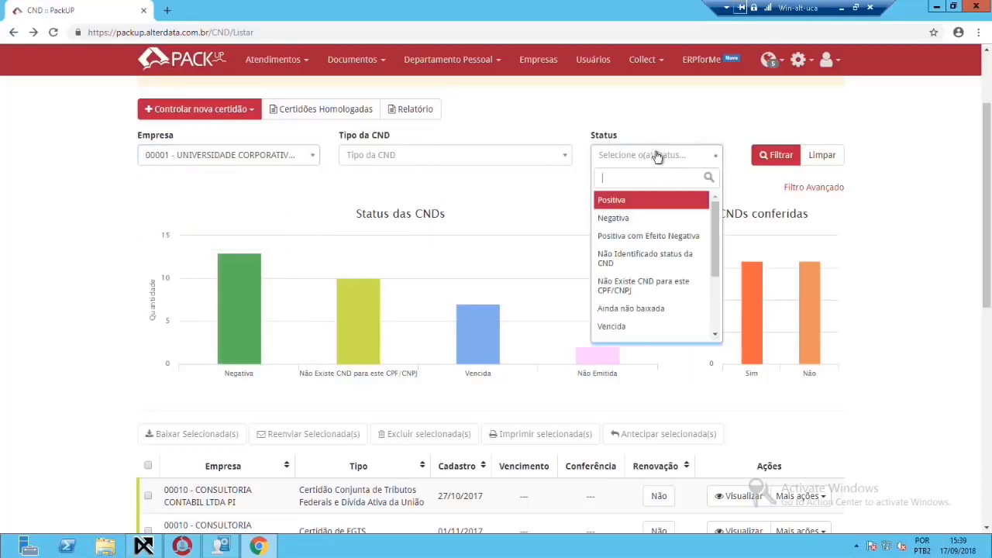
click(630, 217)
click(763, 154)
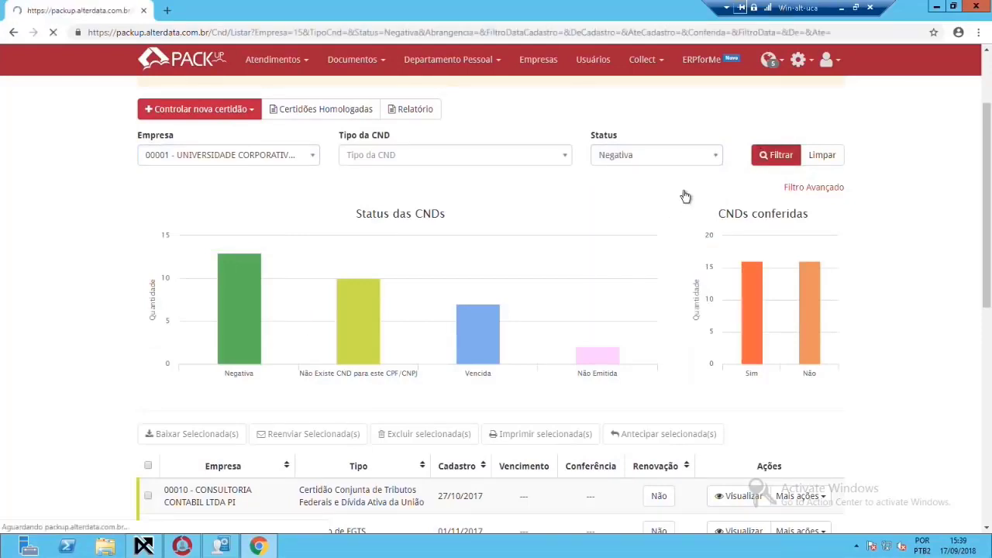
scroll(564, 268, down, 4)
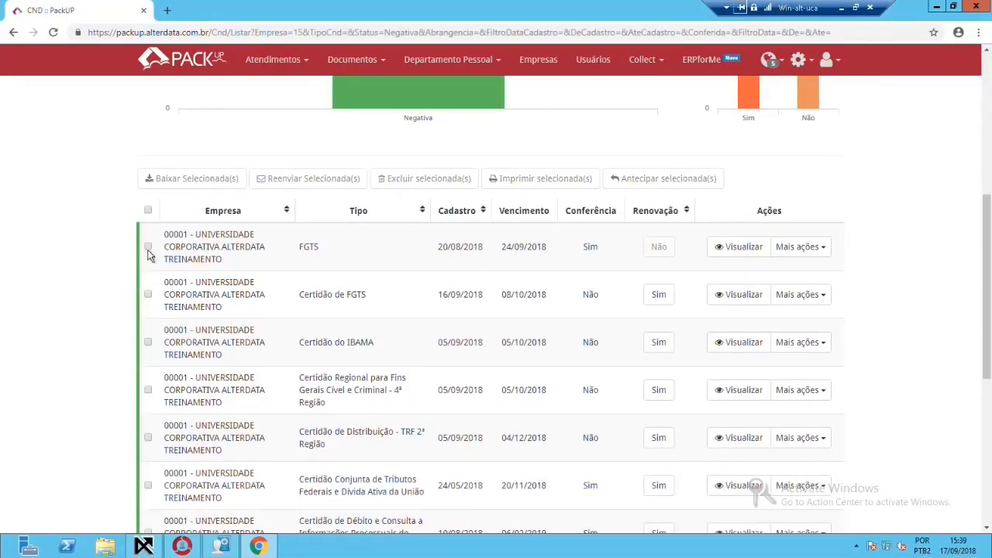
View the details and visual confirmation of the manually registered FGTS certificate, and close them
click(745, 248)
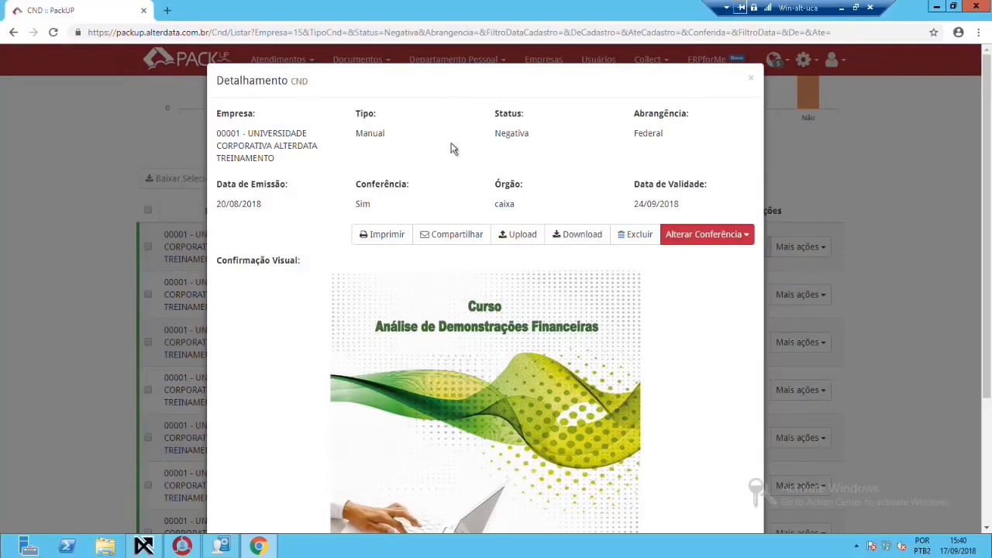
drag(396, 133, 315, 482)
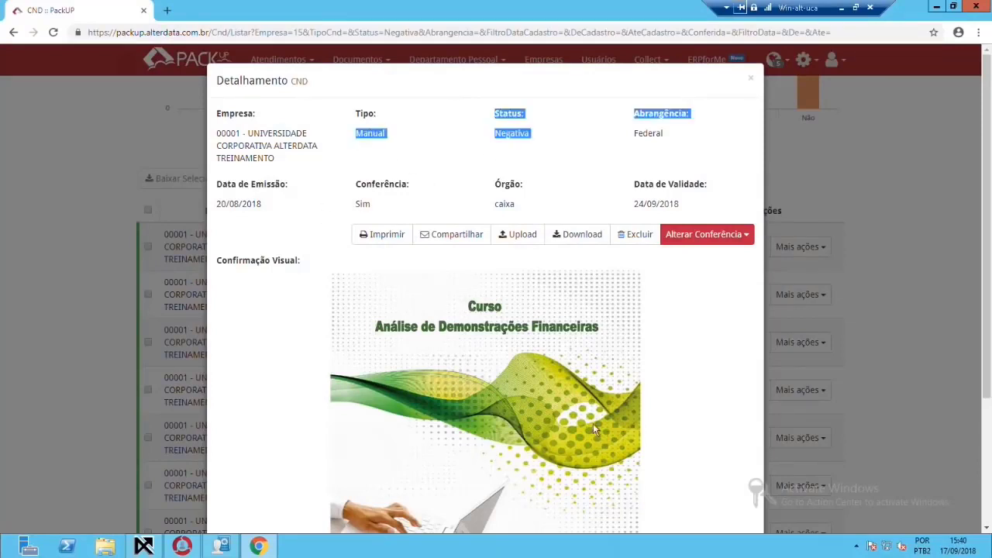
click(749, 82)
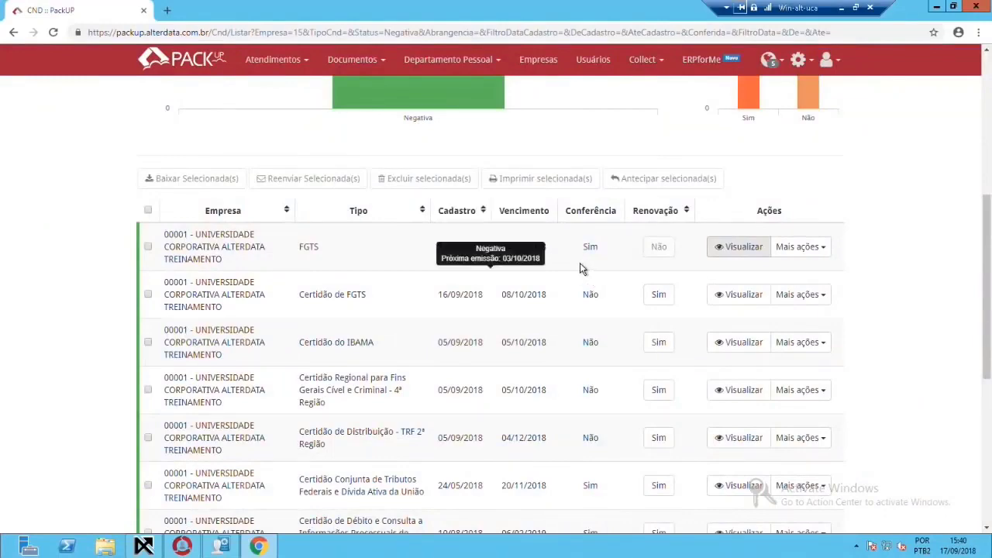
Review the details and document of the Certidão de FGTS issued on 16/09/2018 and approve its Conferência
click(731, 295)
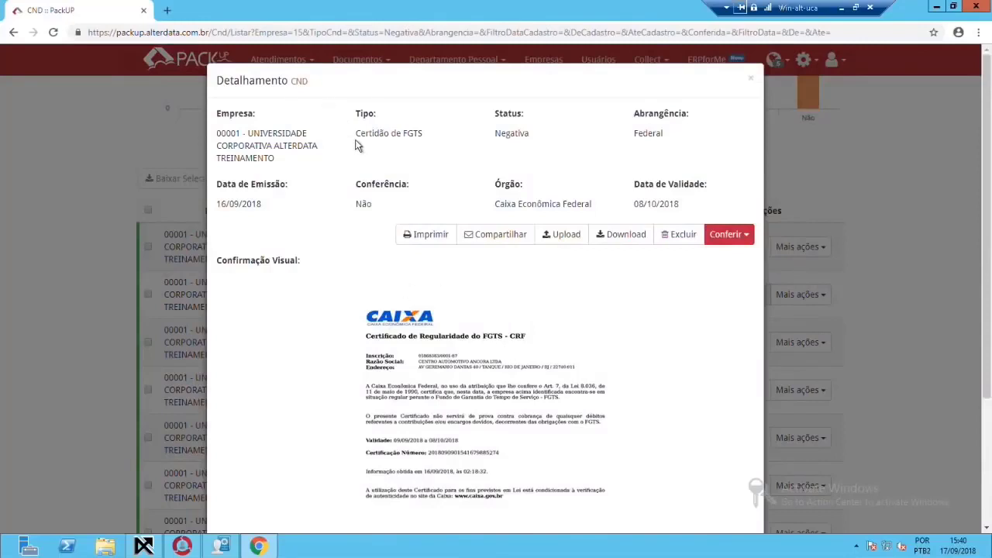
drag(227, 134, 303, 166)
drag(357, 133, 481, 148)
click(563, 146)
double_click(563, 146)
scroll(422, 336, down, 2)
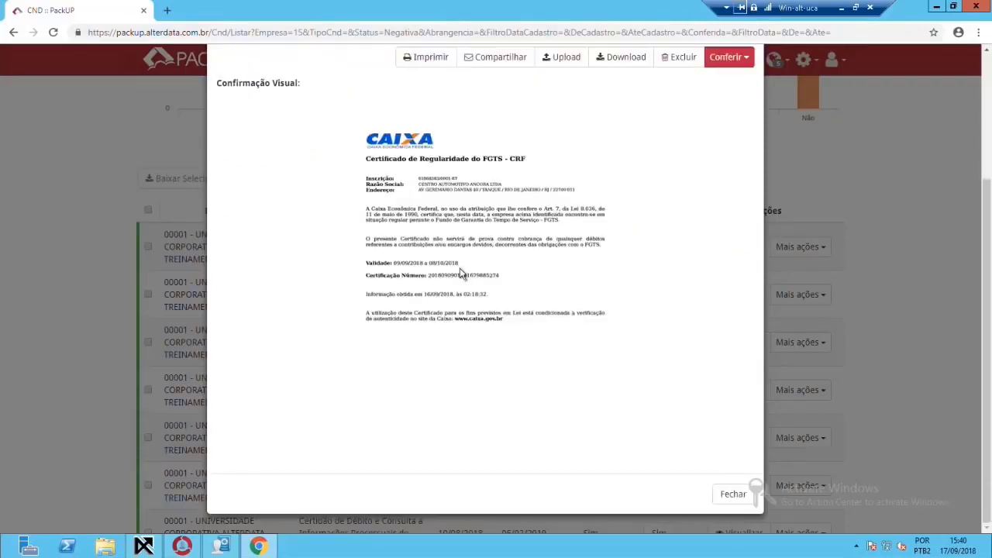
scroll(521, 278, up, 1)
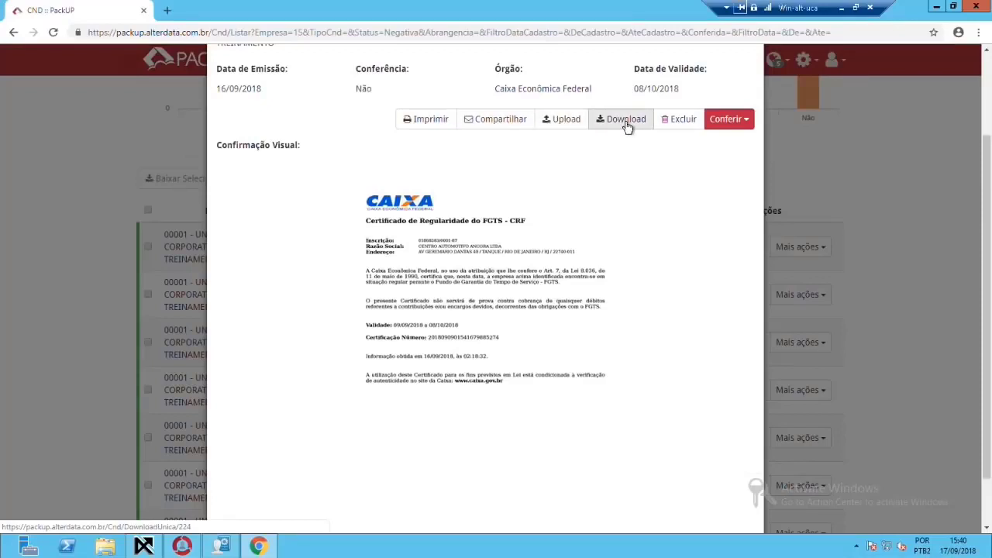
click(733, 121)
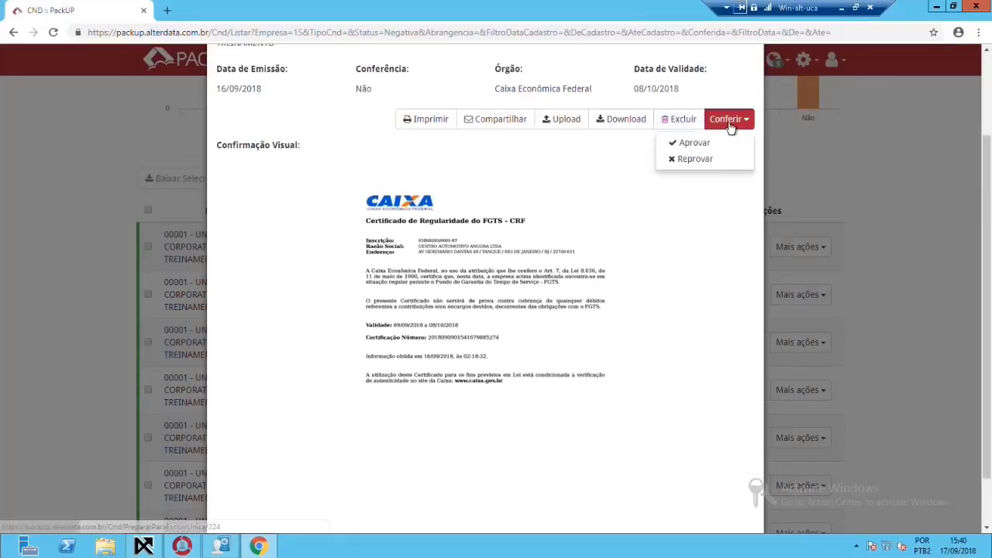
click(697, 143)
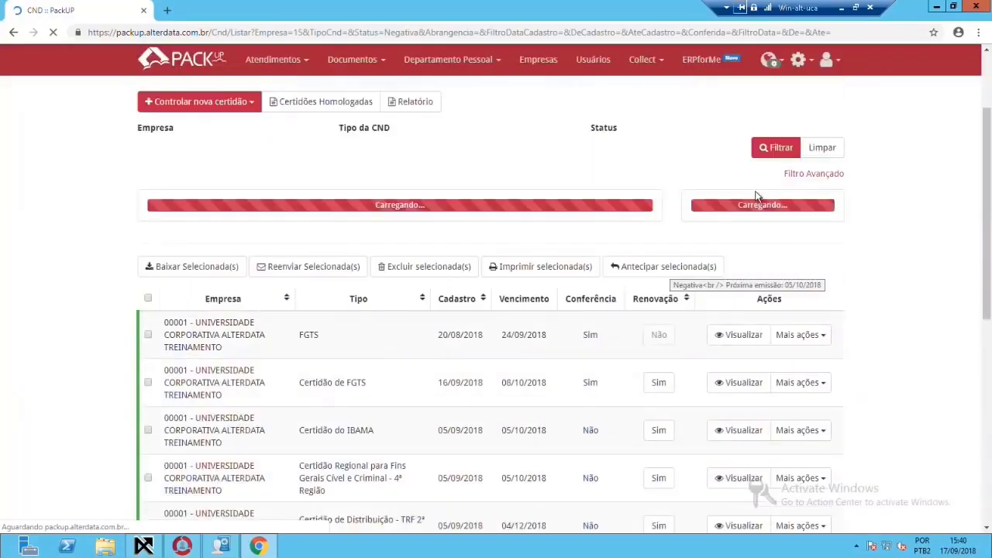
Examine the Conferência and Renovação values in the company's filtered certificate list and its status charts
scroll(773, 324, down, 3)
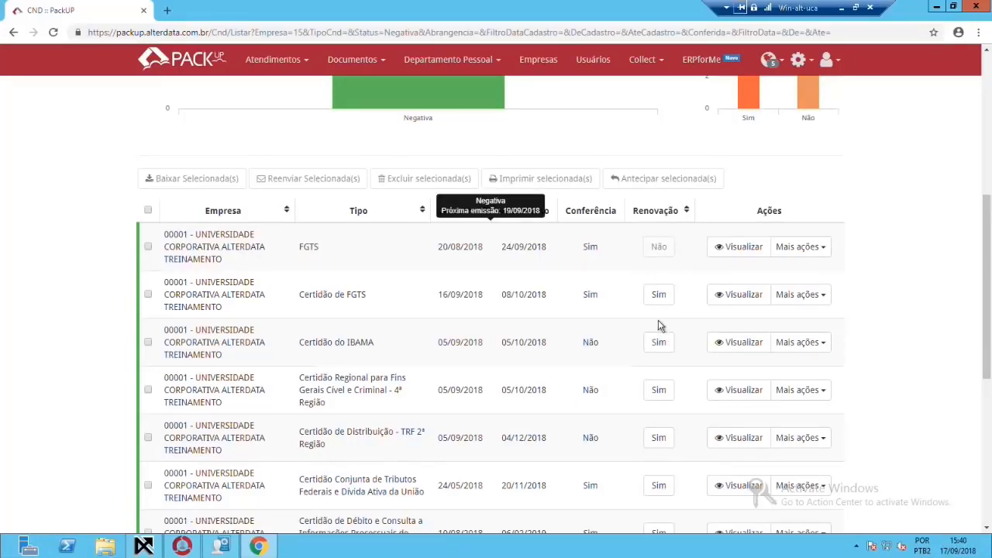
scroll(660, 326, down, 5)
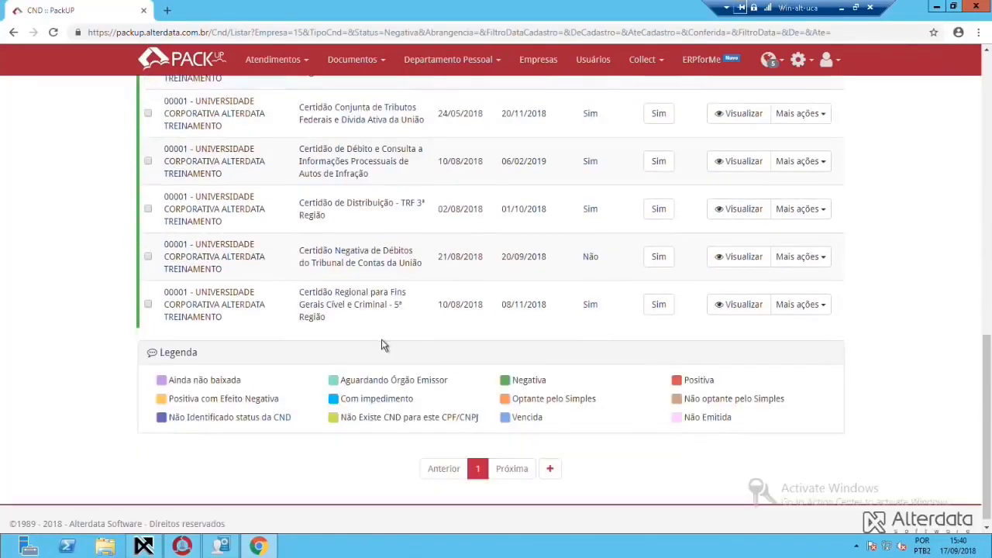
scroll(617, 322, up, 5)
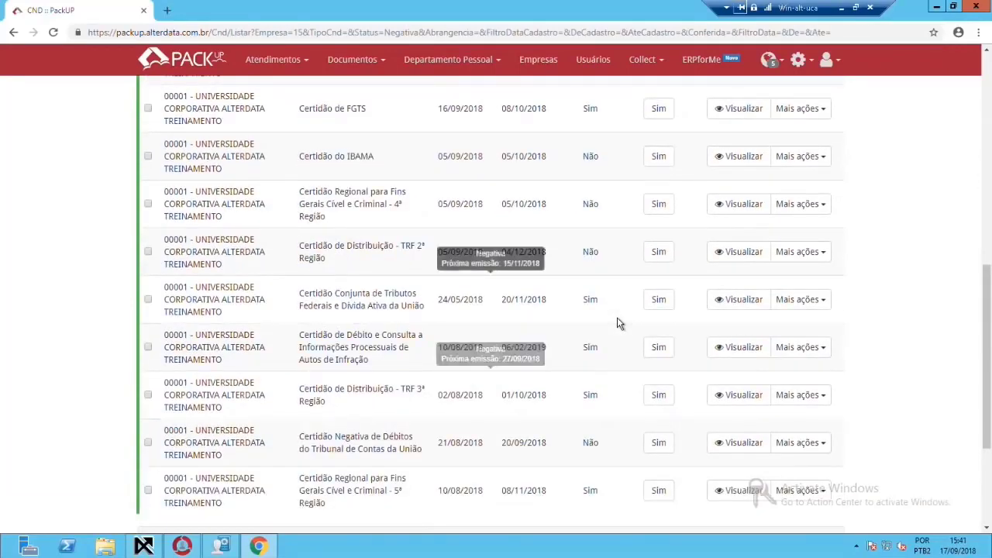
scroll(617, 323, up, 5)
scroll(698, 340, down, 5)
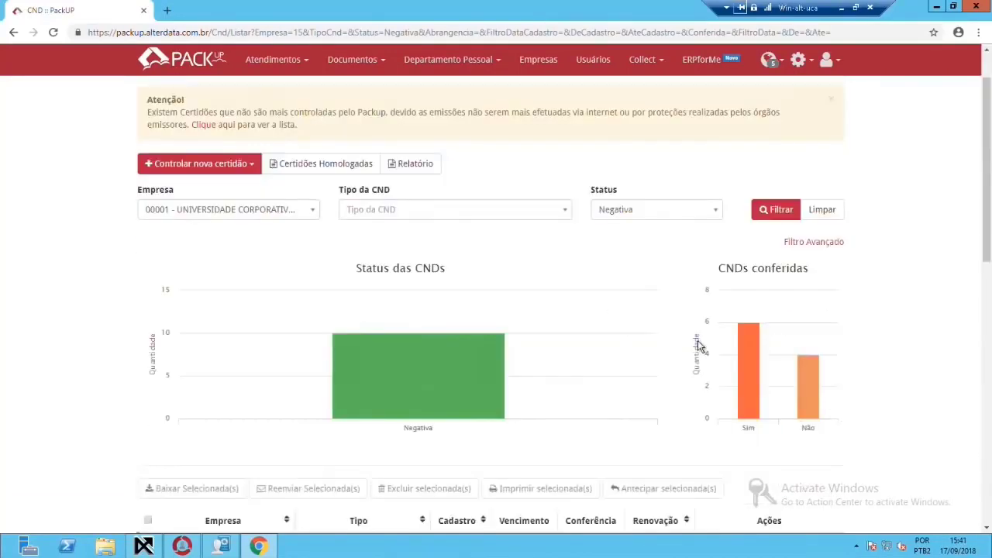
scroll(488, 220, up, 4)
Clear the company and status filters and reload the complete certificate list
click(254, 212)
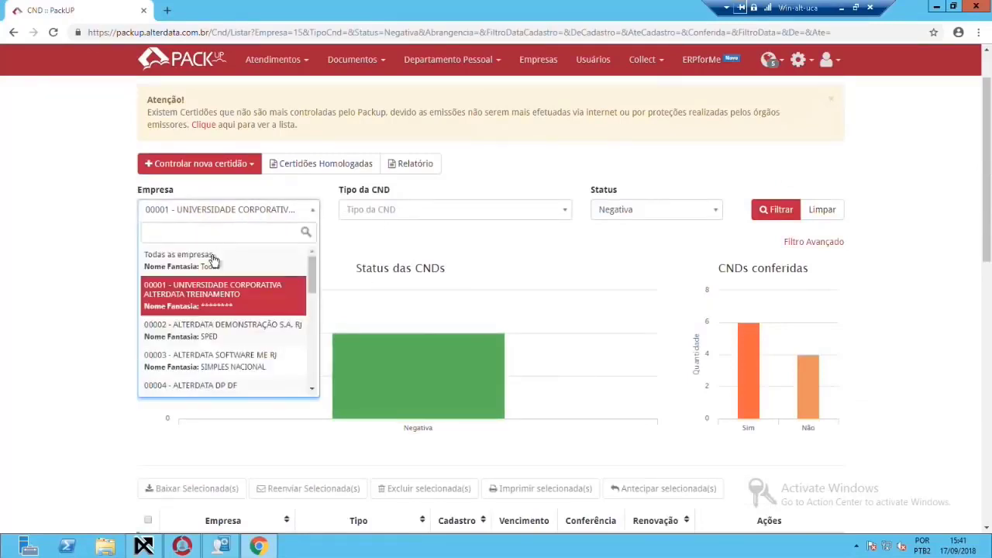
click(241, 267)
click(682, 216)
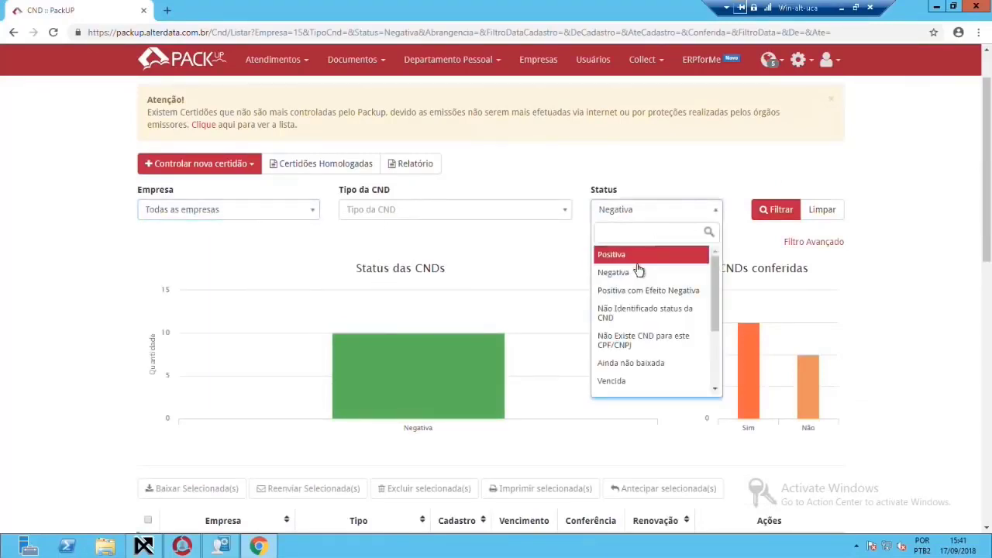
click(653, 217)
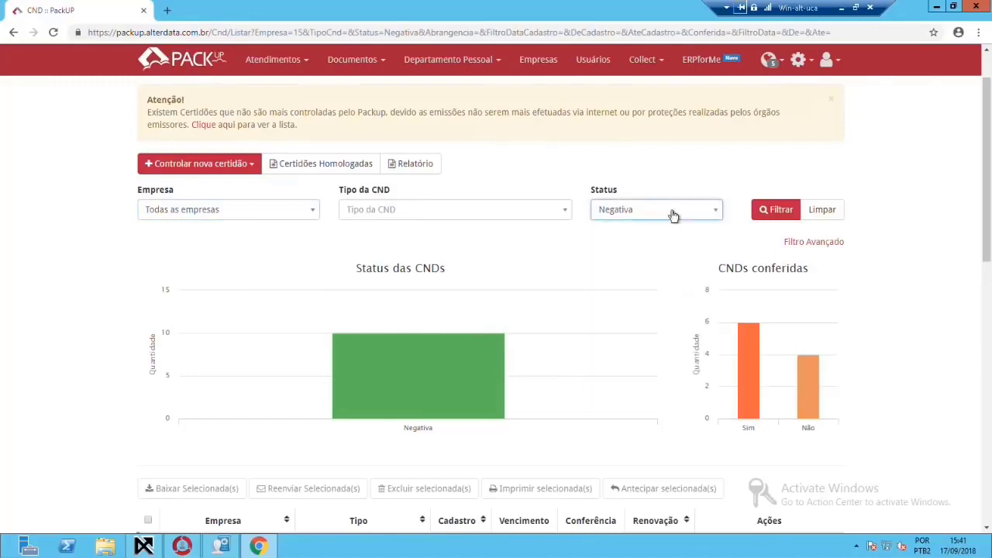
click(812, 214)
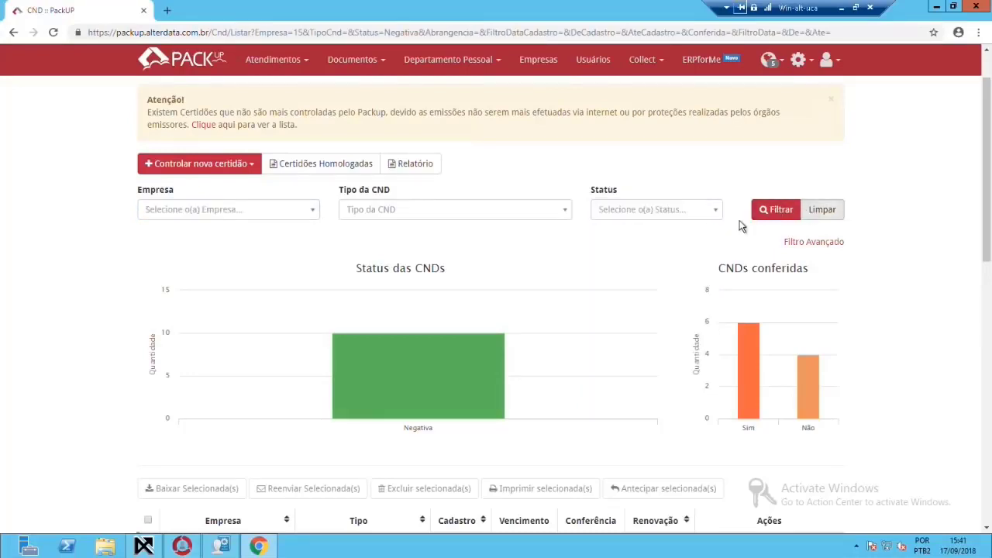
click(785, 220)
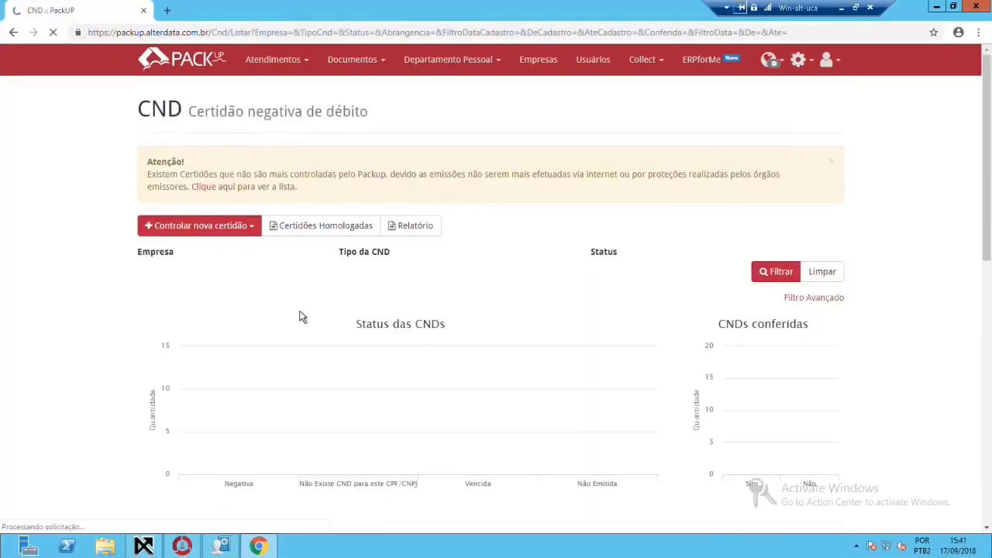
Examine each bar of the Status das CNDs and CNDs conferidas charts, and the full certificate list below
scroll(360, 277, down, 2)
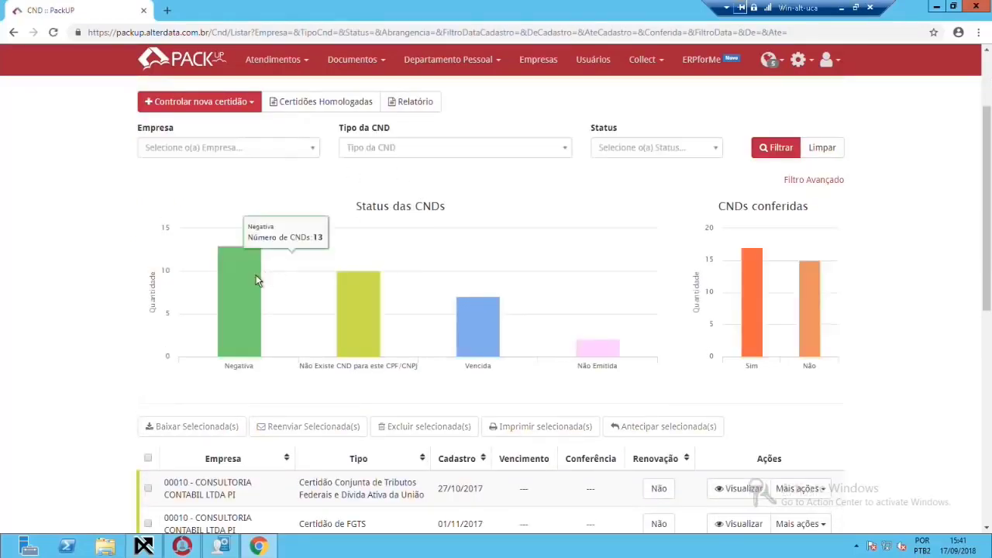
mouse_move(364, 288)
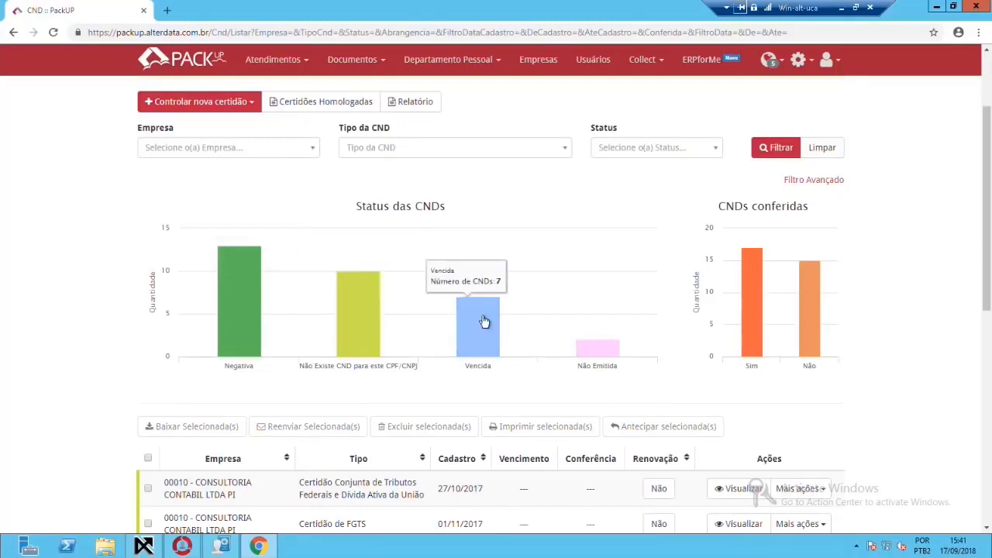
mouse_move(619, 364)
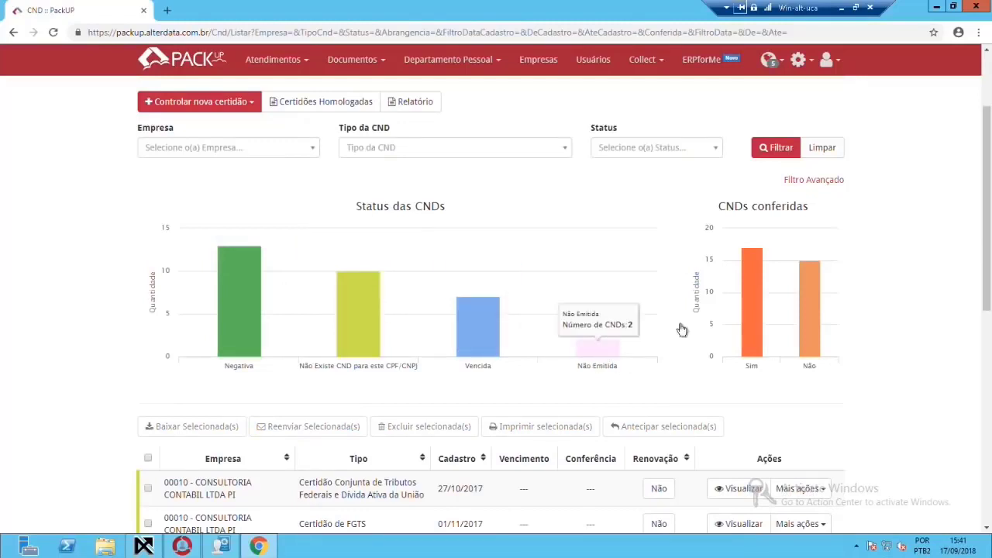
mouse_move(772, 252)
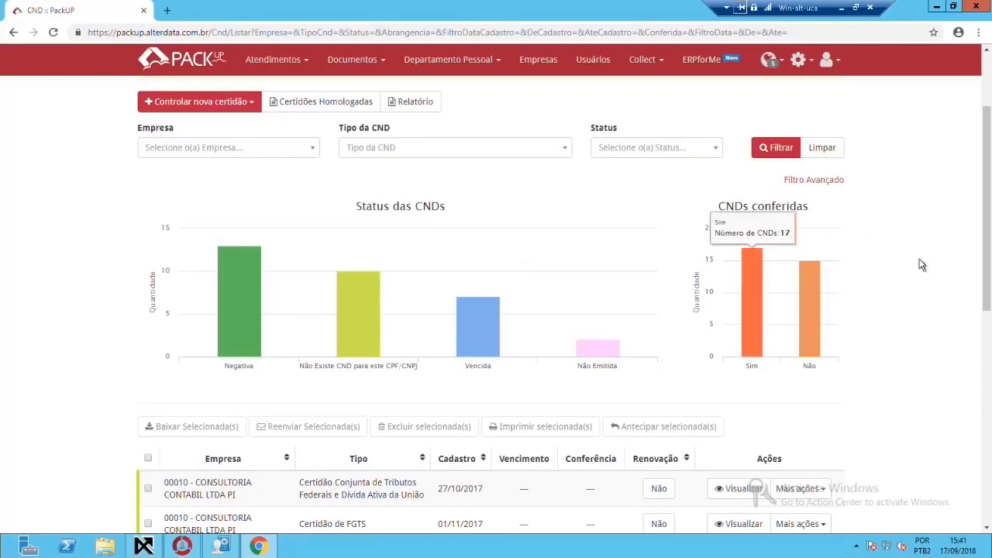
mouse_move(232, 294)
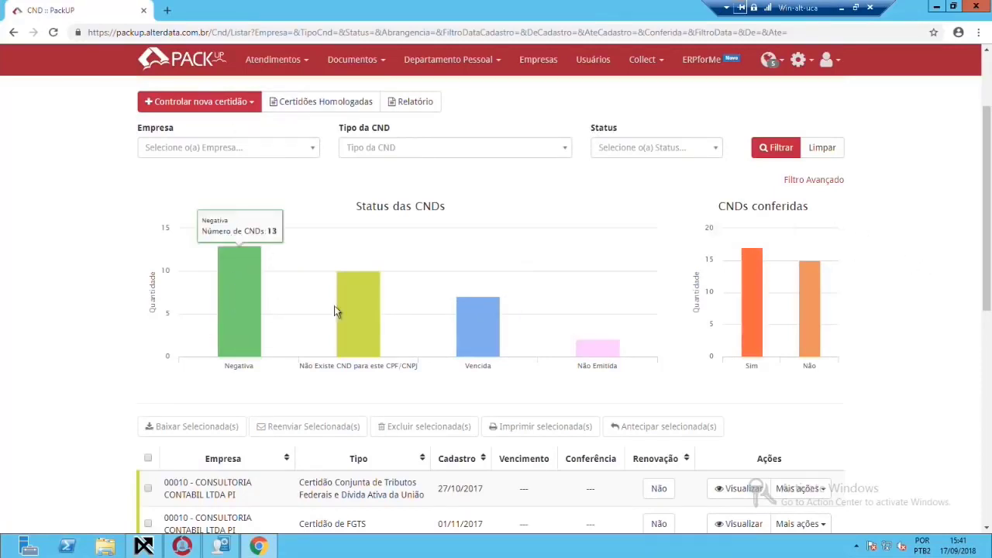
mouse_move(374, 314)
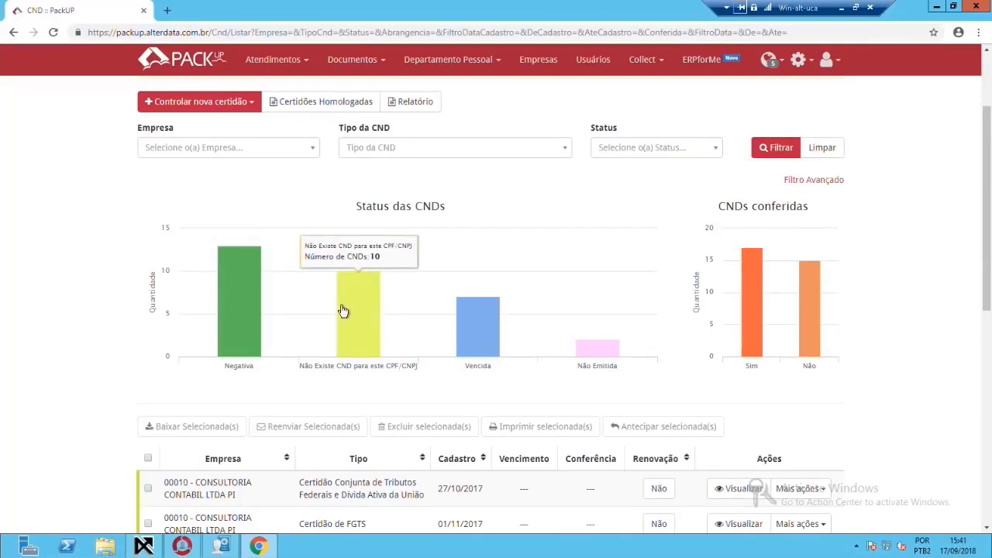
mouse_move(451, 322)
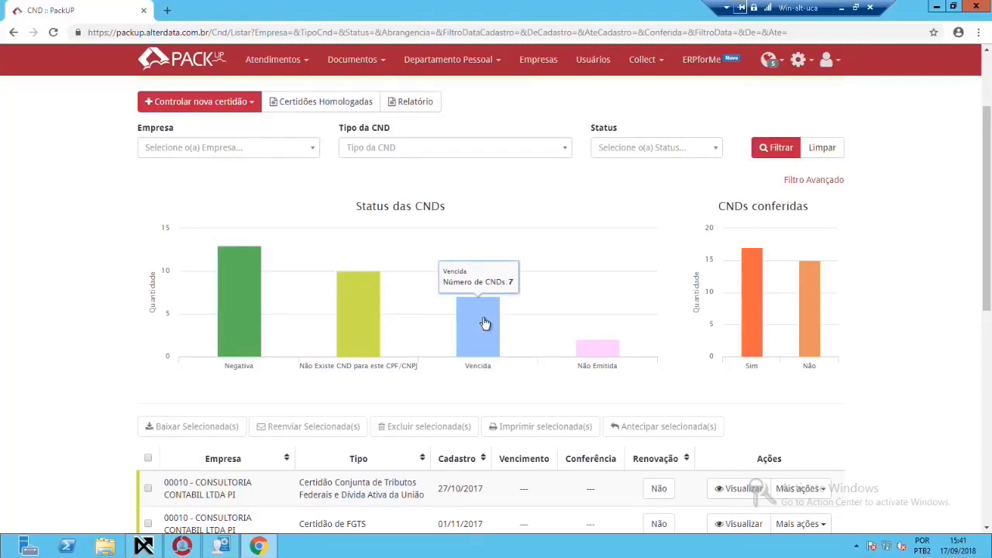
mouse_move(615, 346)
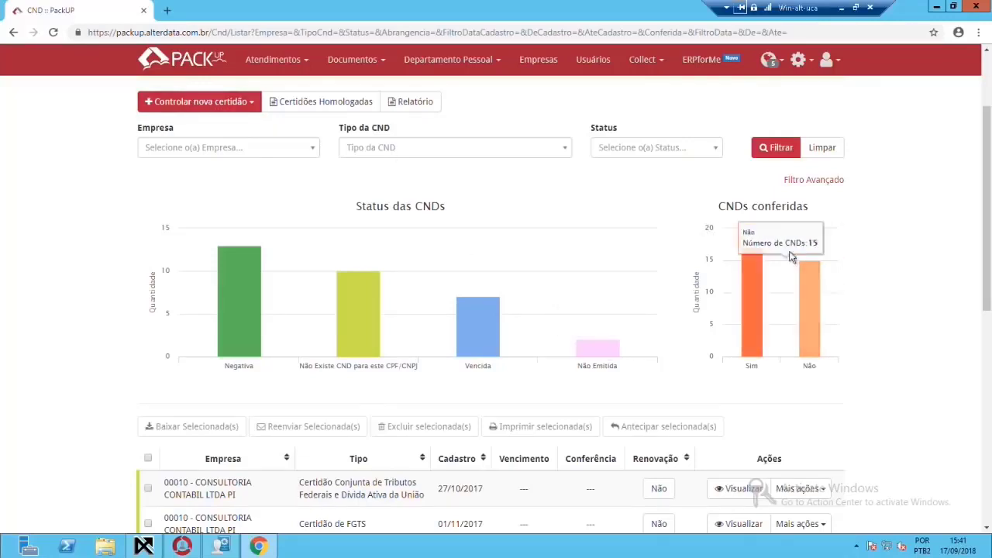
mouse_move(799, 326)
scroll(783, 344, down, 3)
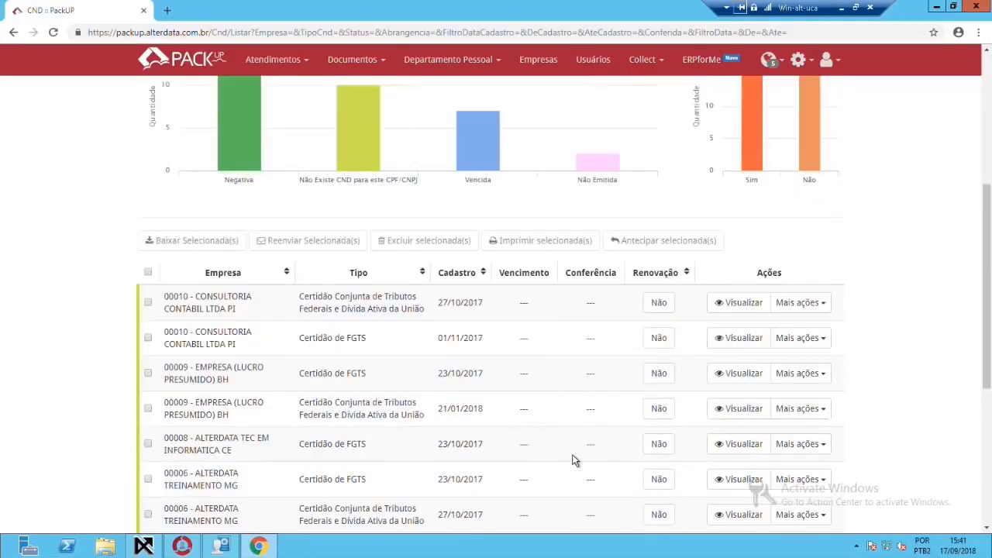
scroll(574, 460, down, 5)
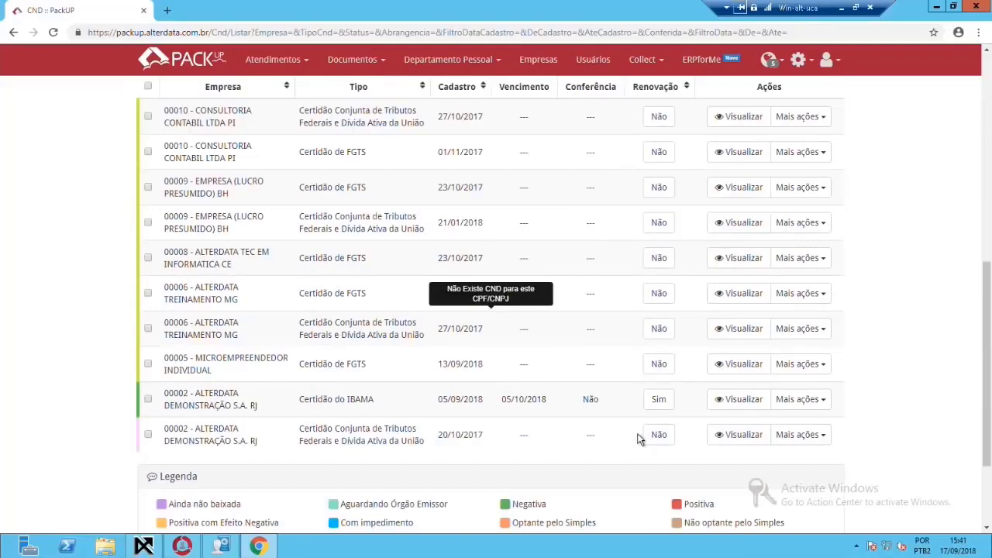
Approve the Conferência of company 00002's Certidão do IBAMA and view company 00010's Certidão de FGTS issued on 01/11/2017
scroll(689, 335, up, 1)
click(742, 328)
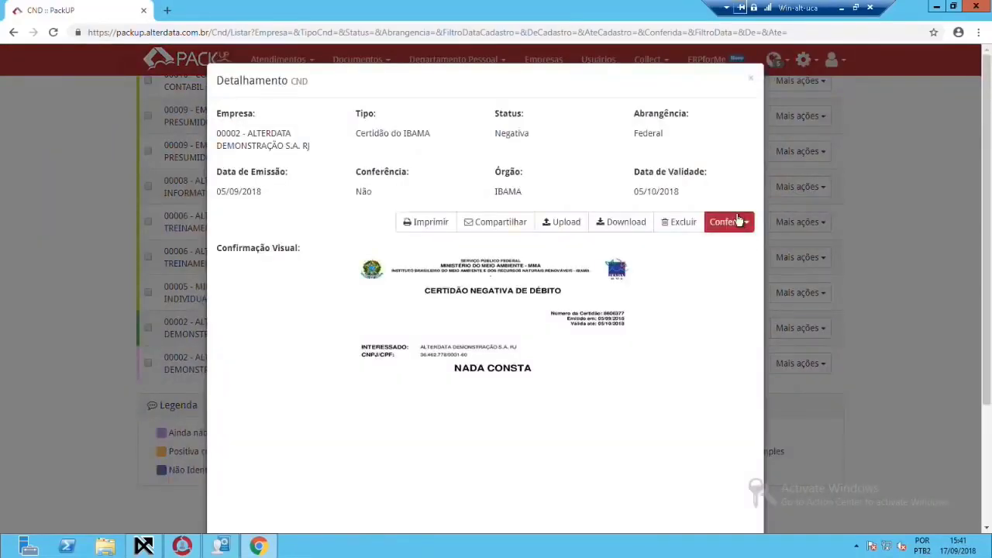
click(735, 226)
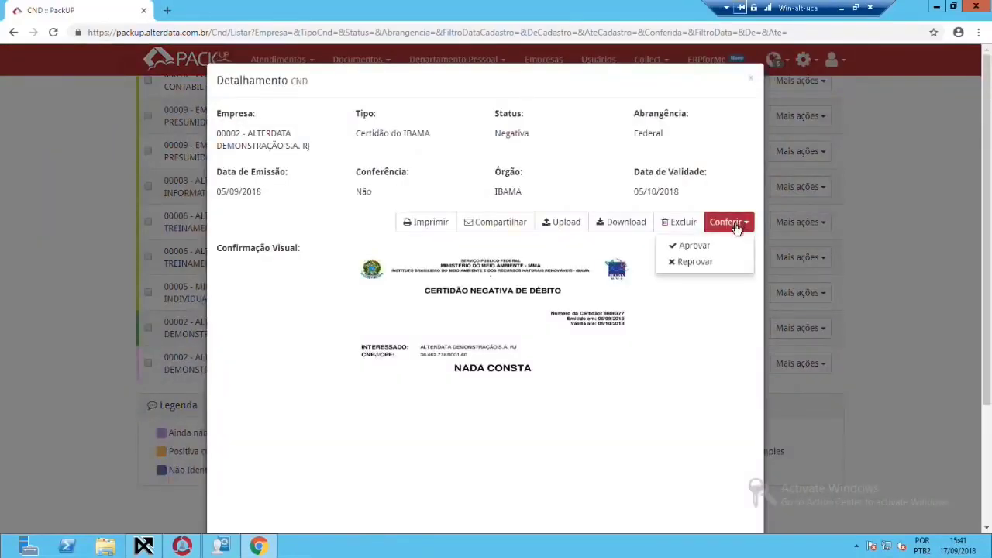
click(692, 248)
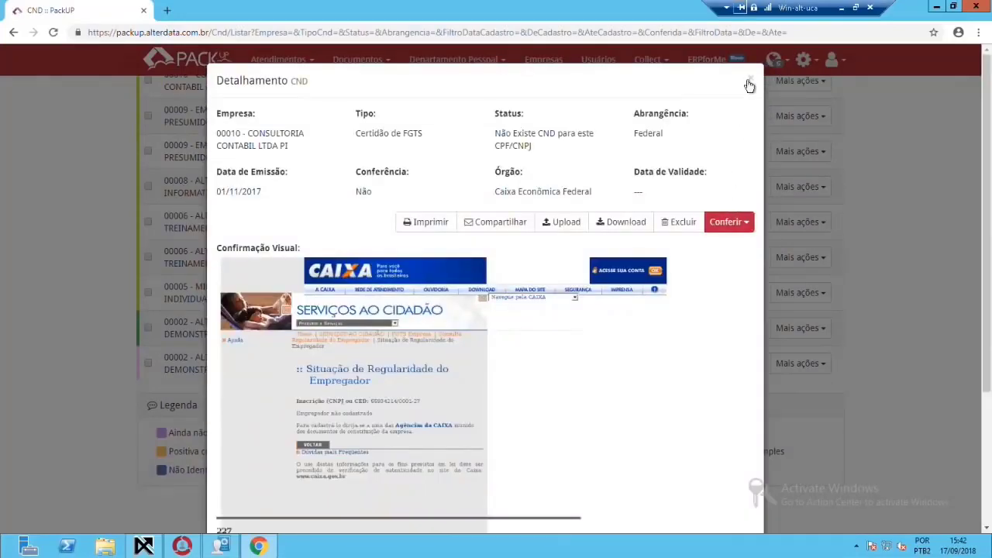
click(750, 82)
Filter the certificates to status Negativa from the Status das CNDs chart and review the filtered list against the color legend
scroll(680, 302, up, 10)
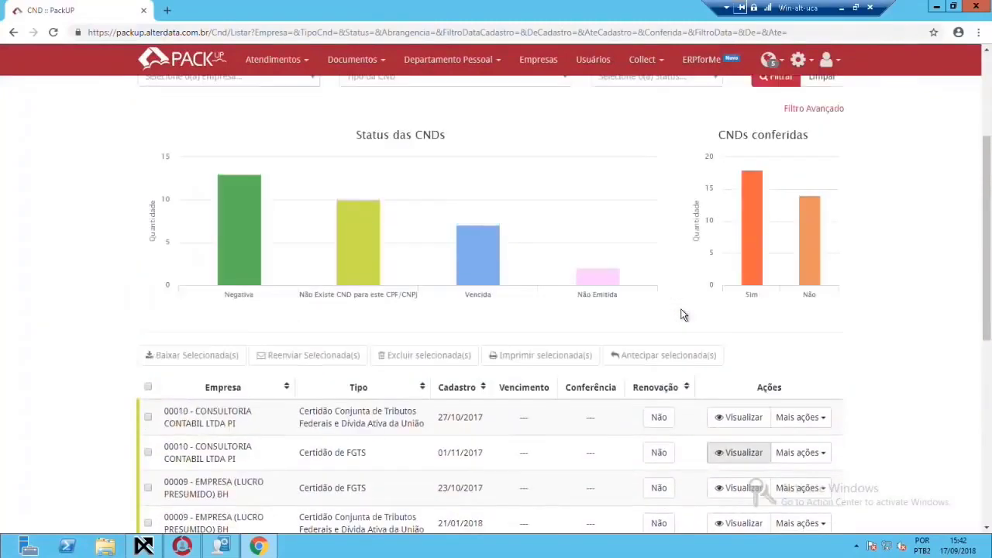
scroll(776, 399, down, 2)
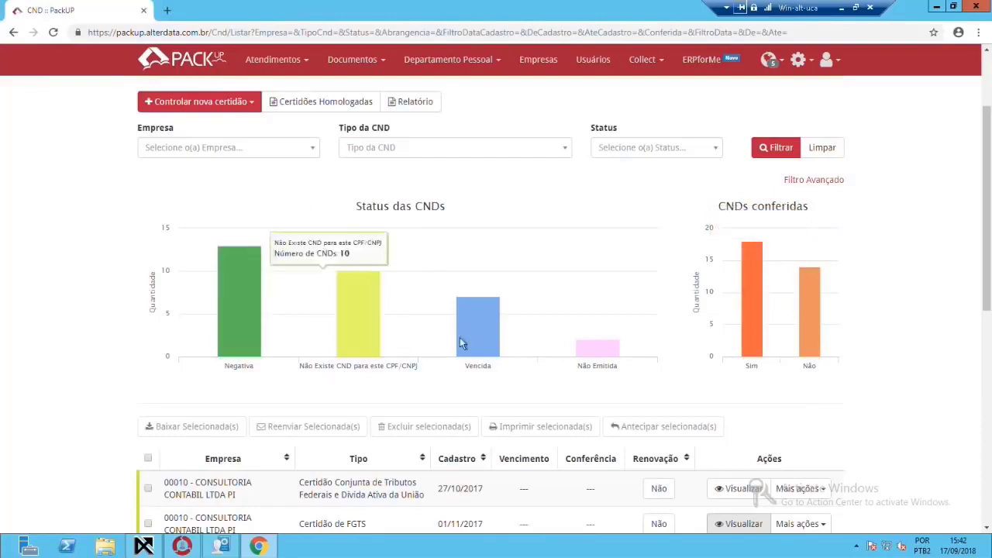
click(239, 301)
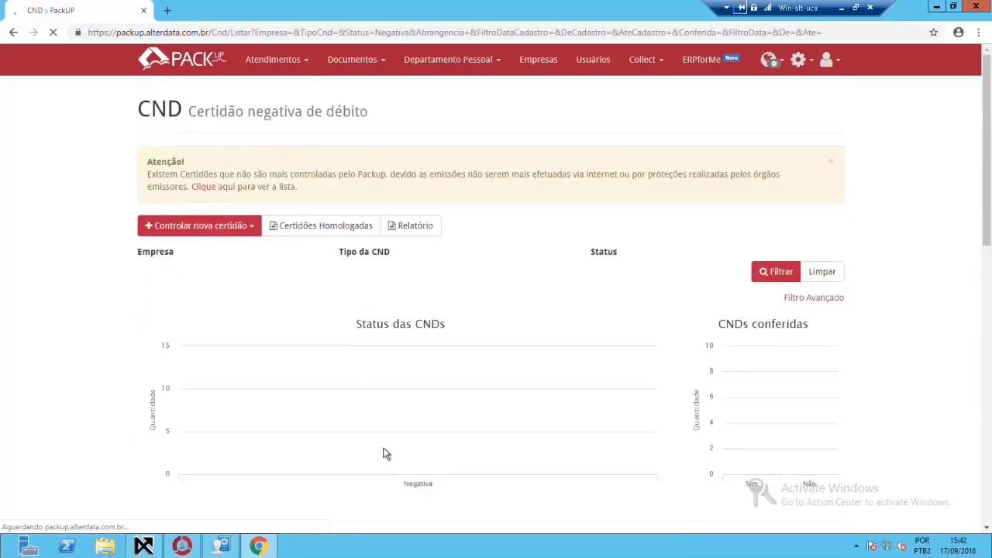
scroll(383, 455, down, 13)
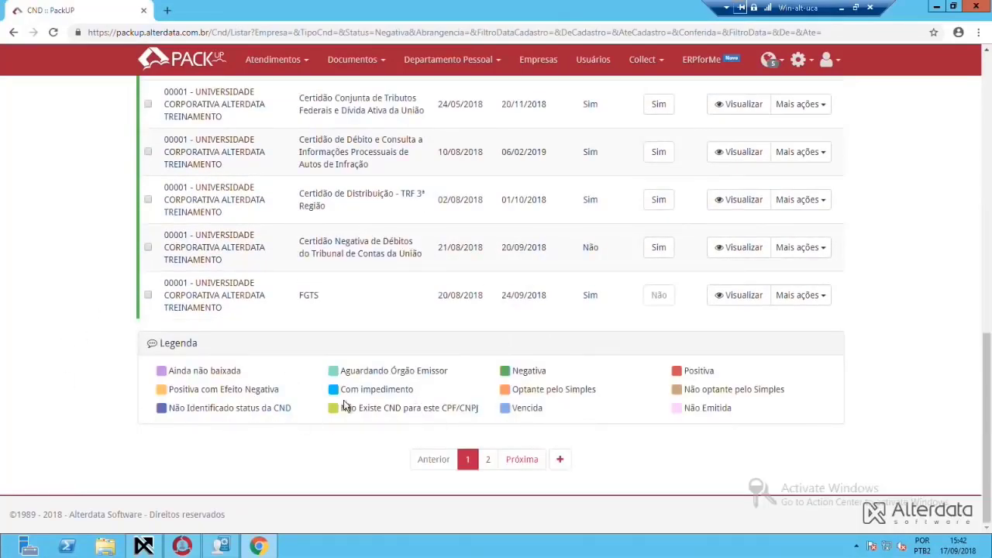
scroll(118, 317, up, 5)
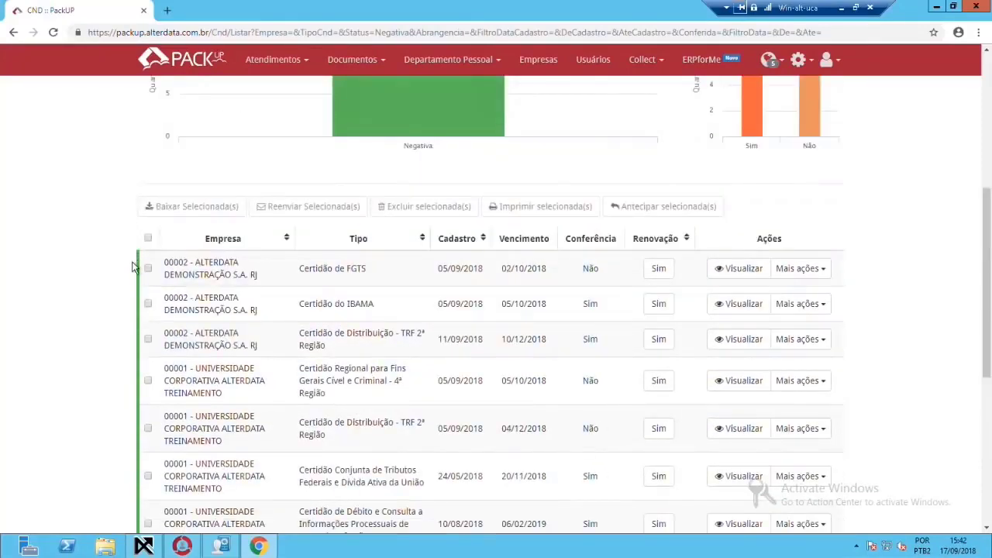
scroll(139, 336, down, 5)
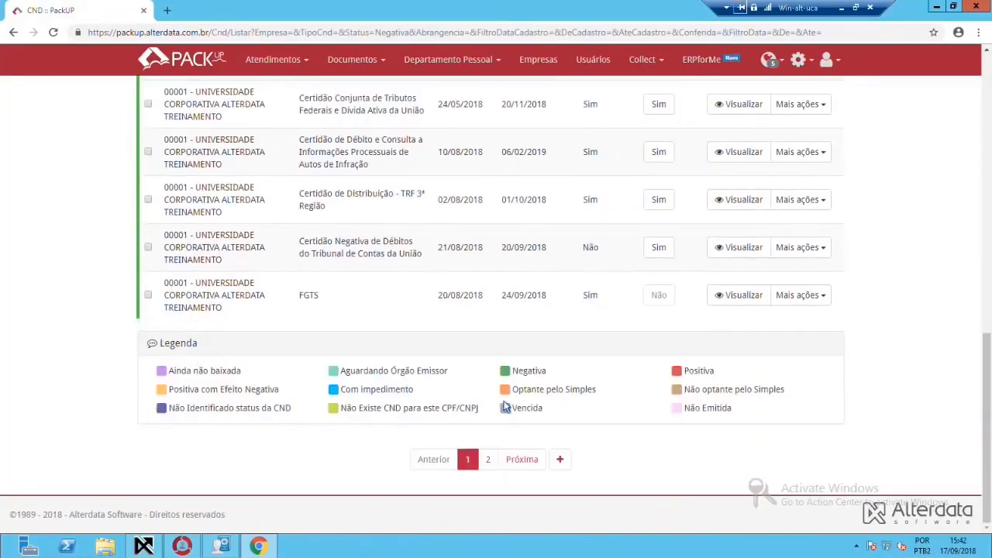
scroll(505, 407, up, 10)
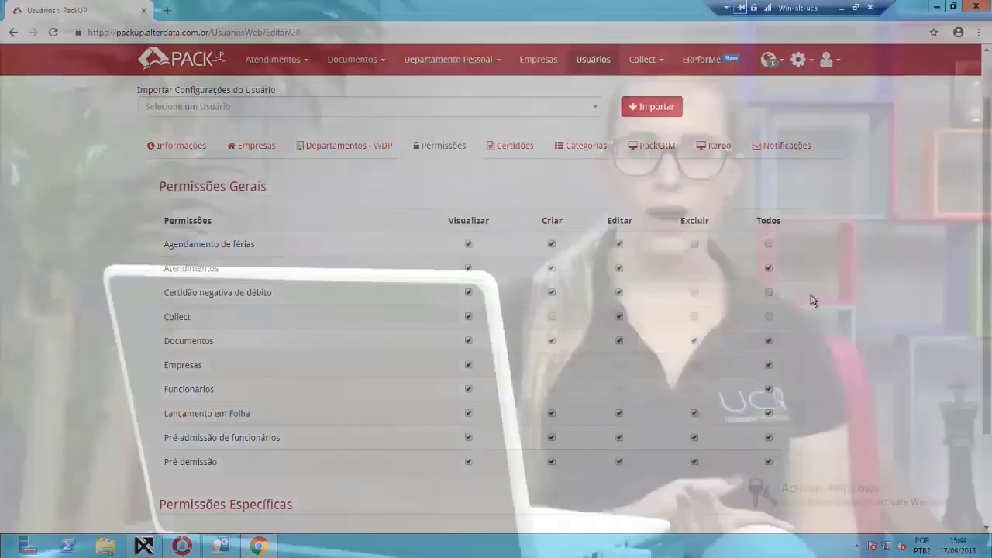